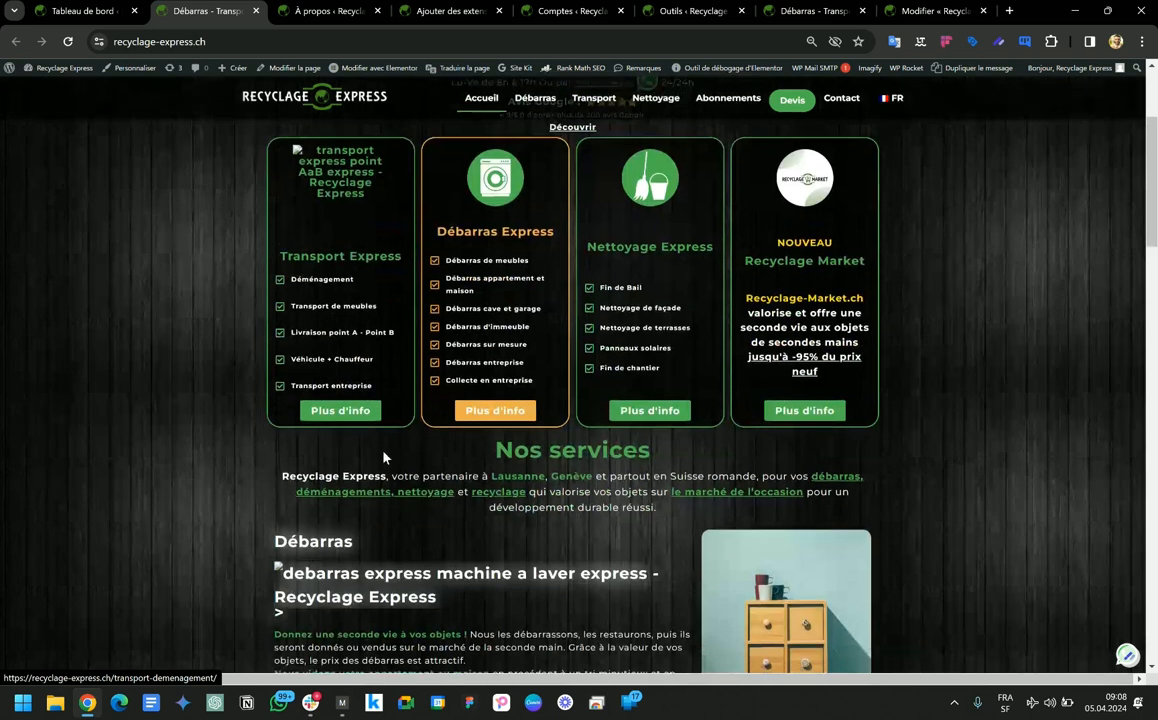
# Look over the home page's service cards and Débarras section, and open Elementor's Outils page in a new tab from the WordPress dashboard
pyautogui.scroll(1, 346, 406)
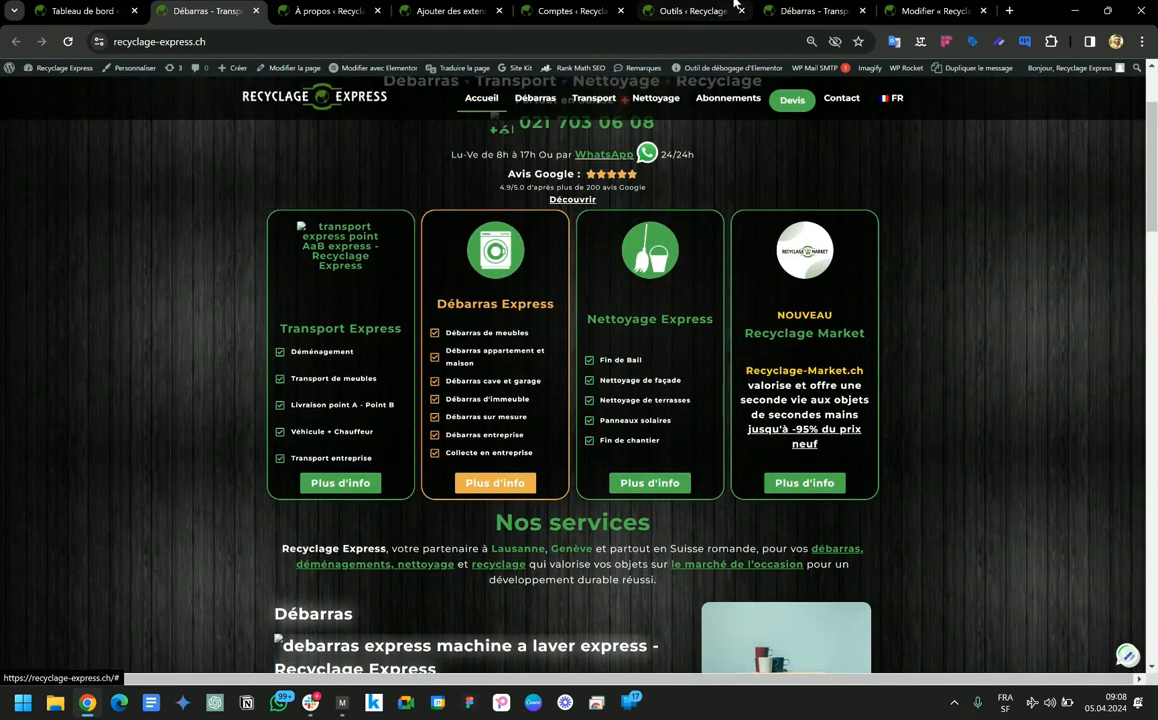
pyautogui.scroll(-3, 235, 511)
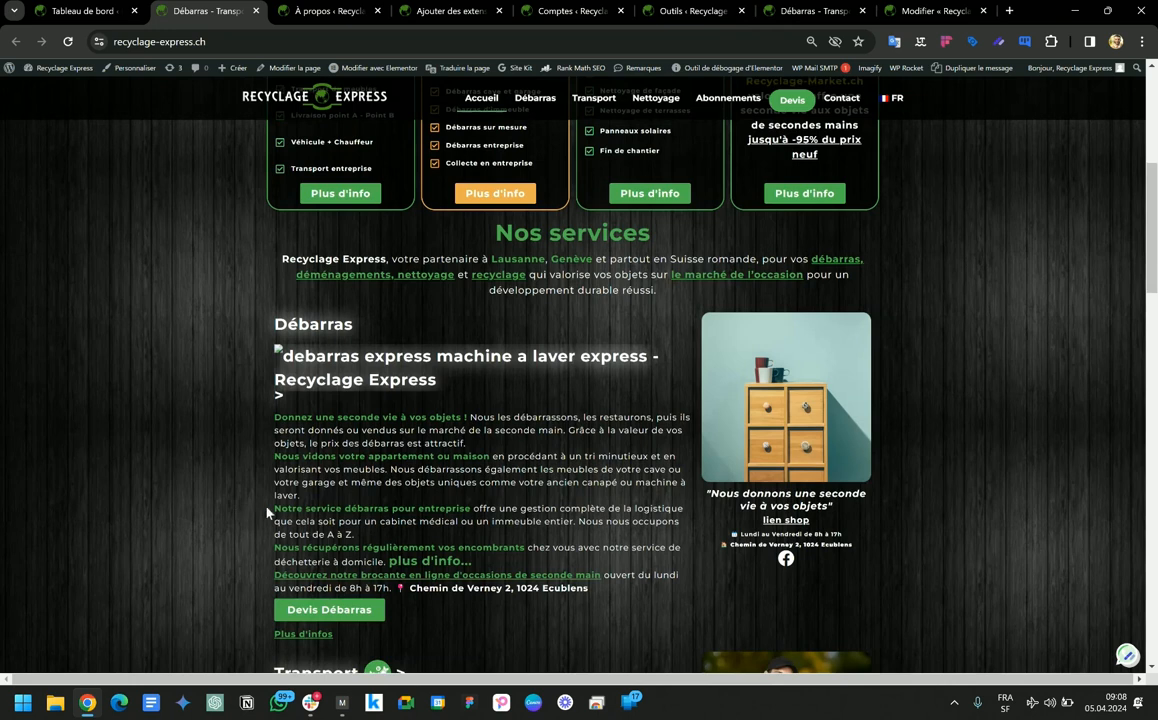
pyautogui.click(80, 11)
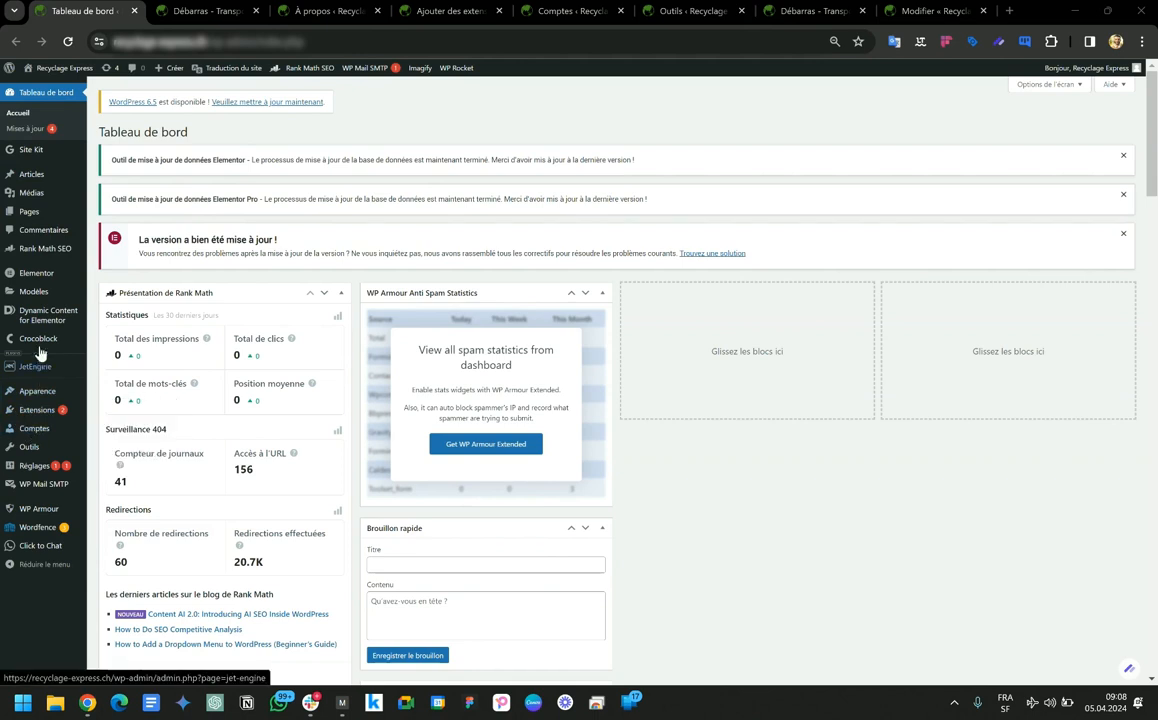
pyautogui.moveTo(40, 282)
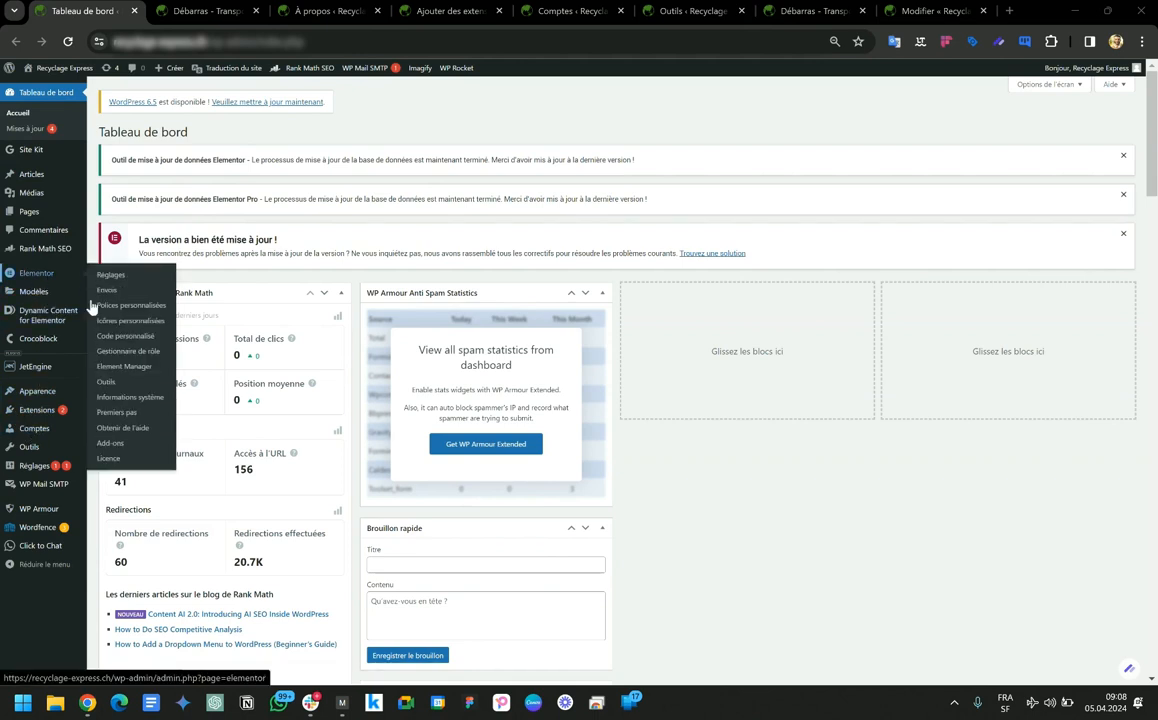
pyautogui.middleClick(118, 384)
pyautogui.click(155, 3)
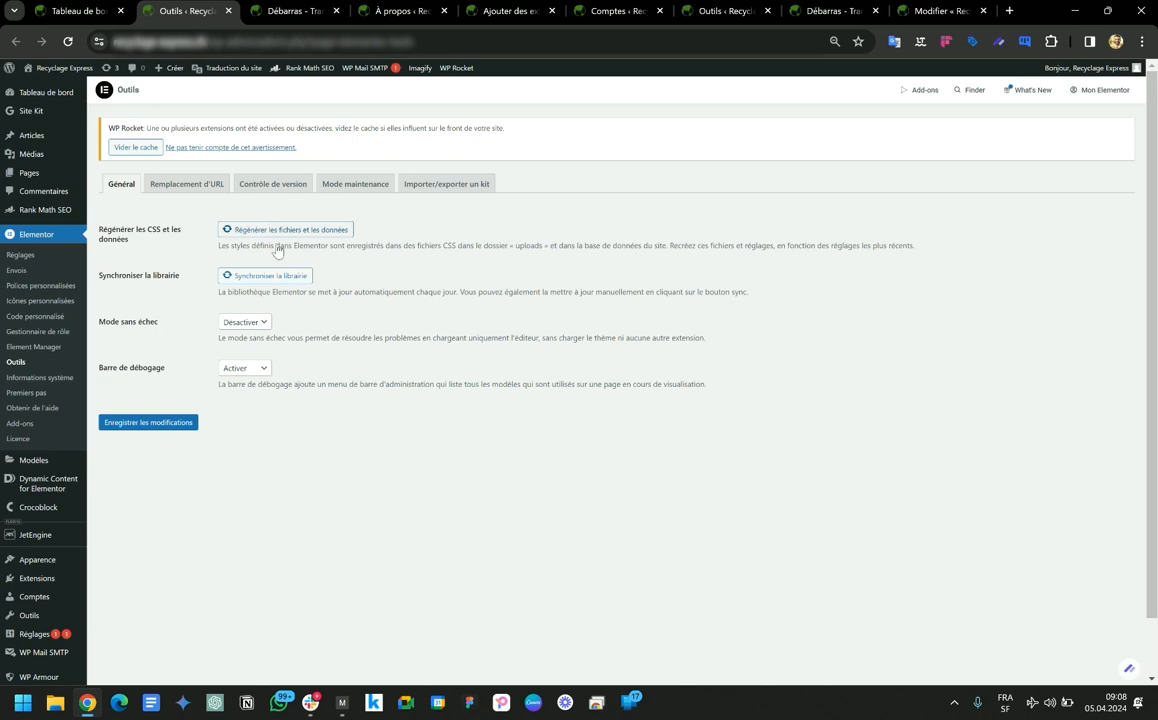
# Examine the home page in the Elementor editor, from the service cards down past the Prestations section to Nos services
pyautogui.click(80, 8)
pyautogui.click(912, 5)
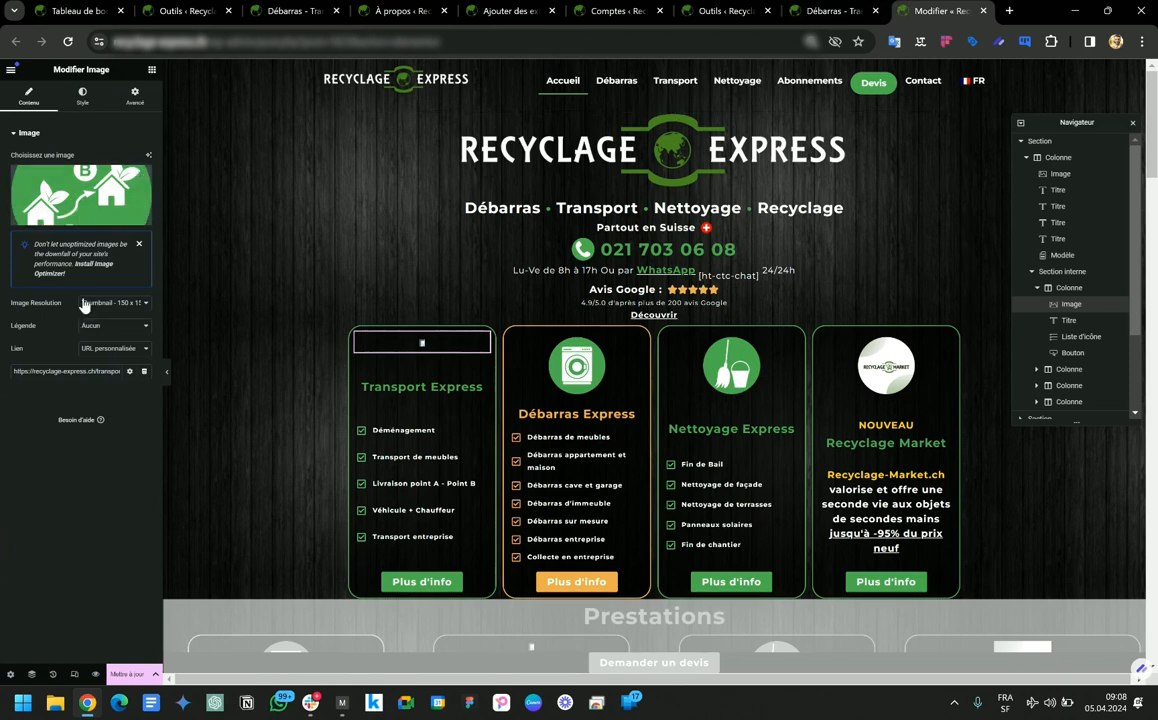
pyautogui.moveTo(70, 210)
pyautogui.scroll(-5, 445, 318)
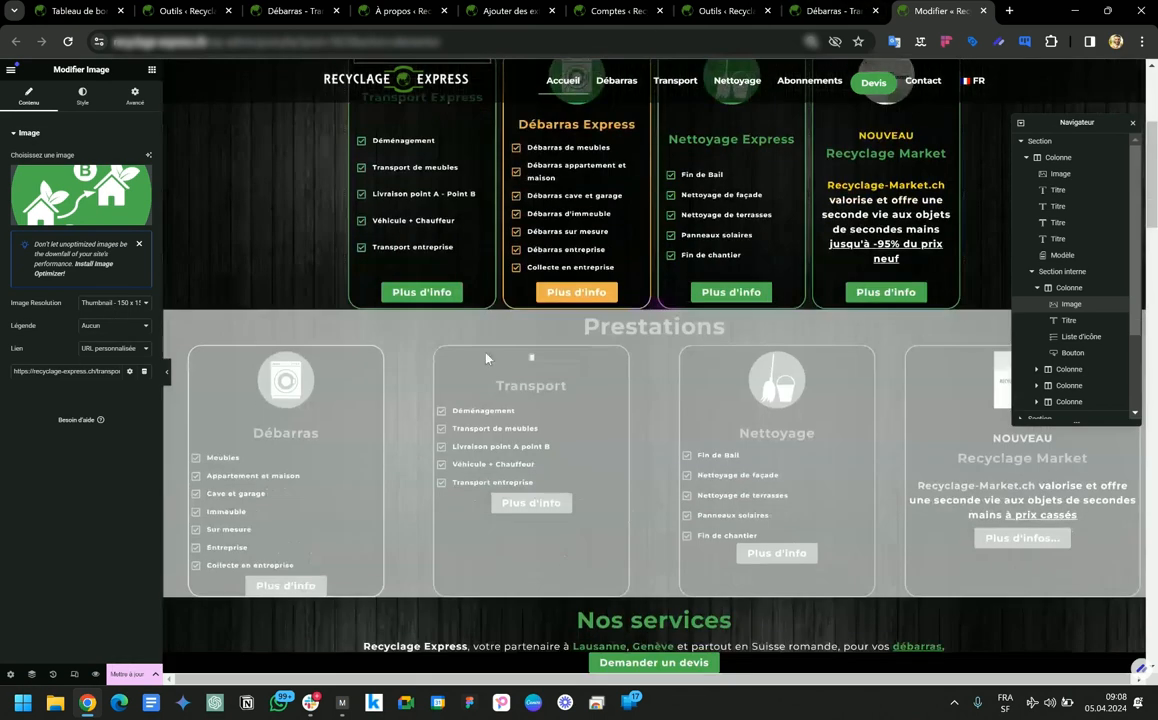
pyautogui.scroll(-7, 469, 368)
pyautogui.scroll(3, 410, 337)
pyautogui.scroll(5, 170, 301)
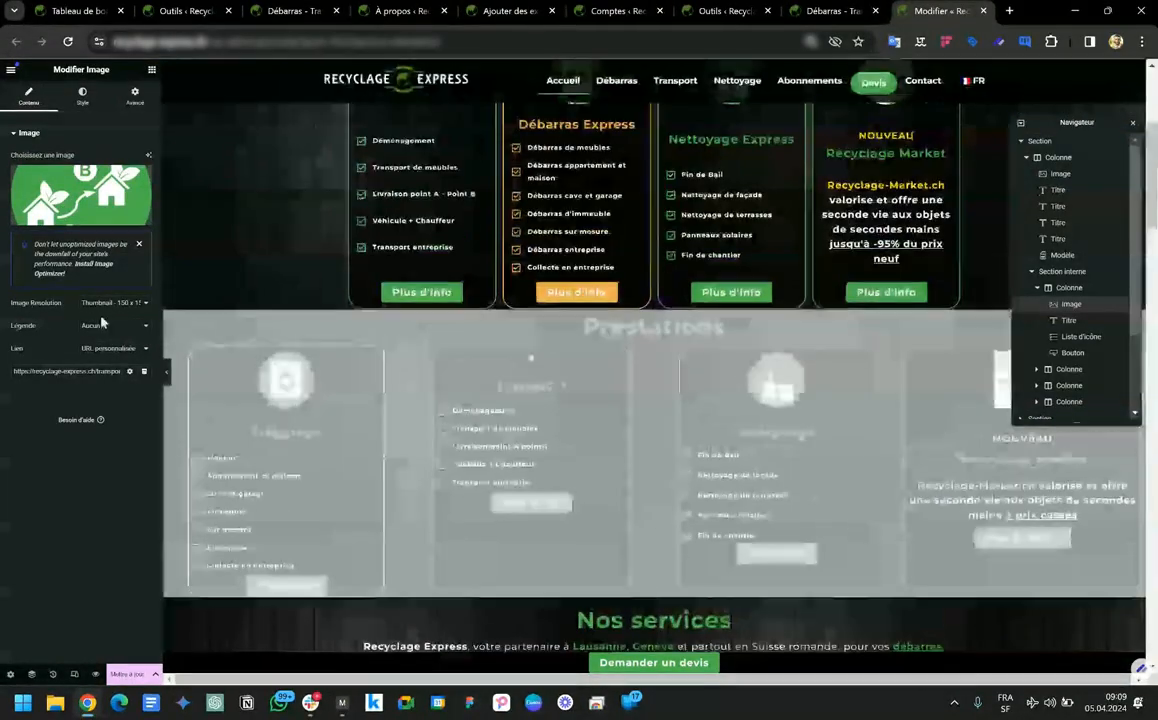
pyautogui.scroll(3, 489, 230)
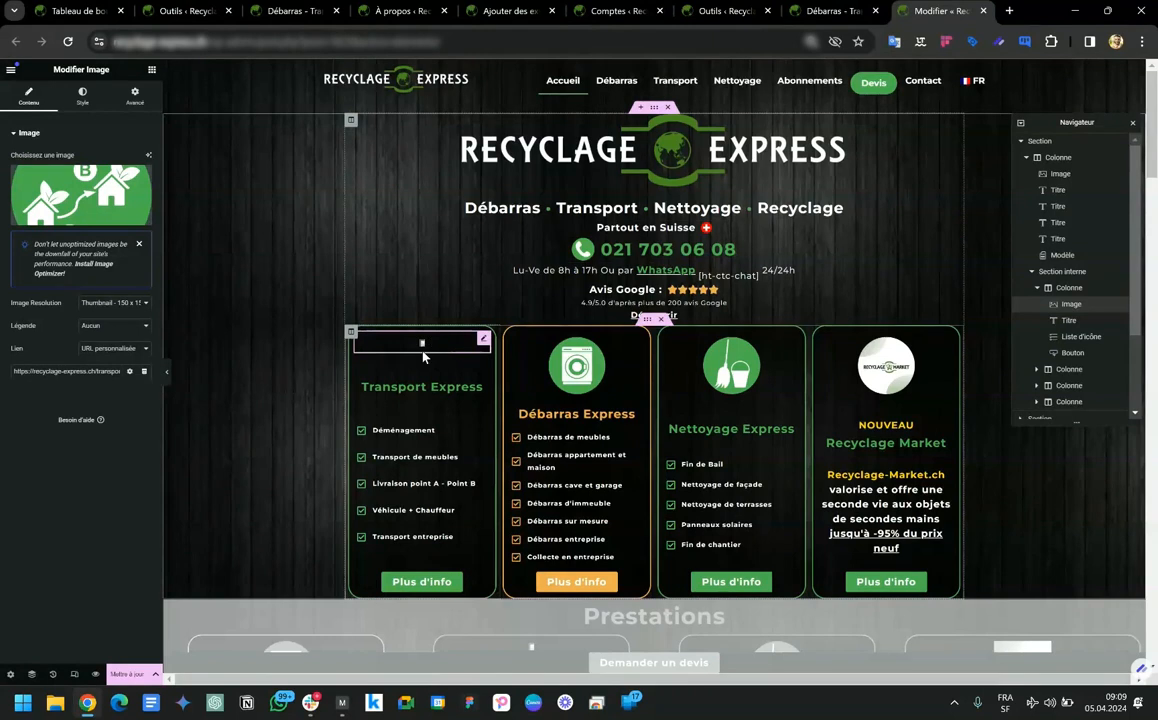
# Compare the image widget settings of the Transport Express and Débarras Express cards
pyautogui.click(603, 372)
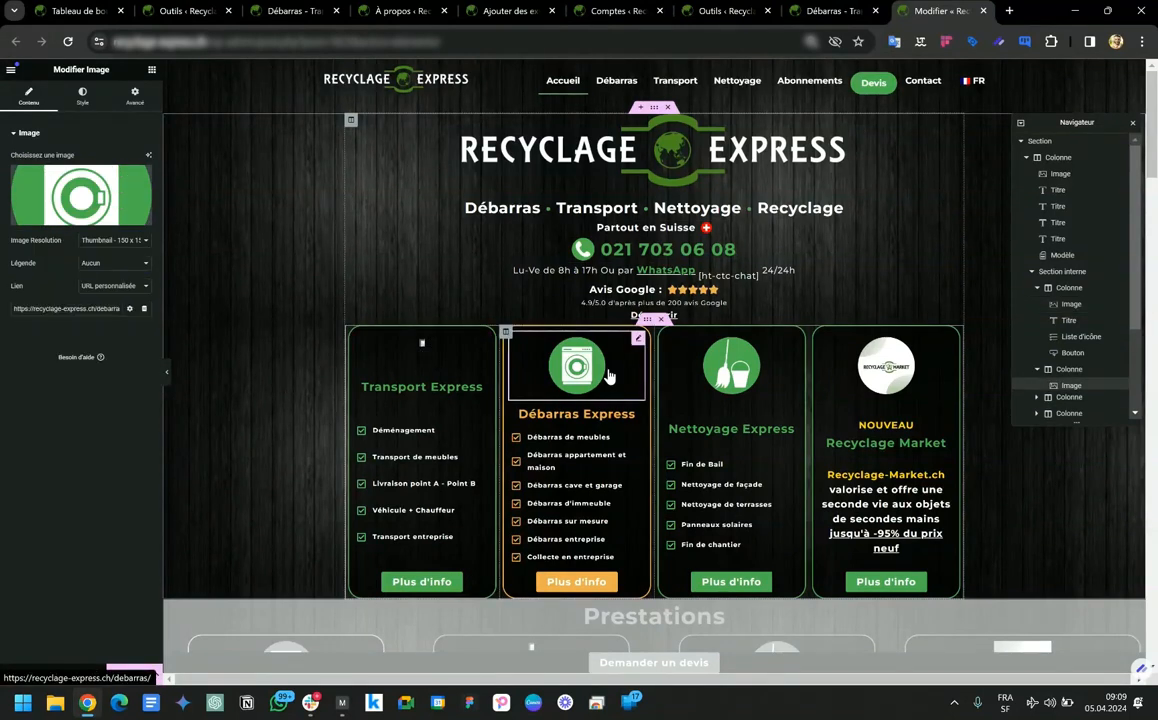
pyautogui.click(427, 349)
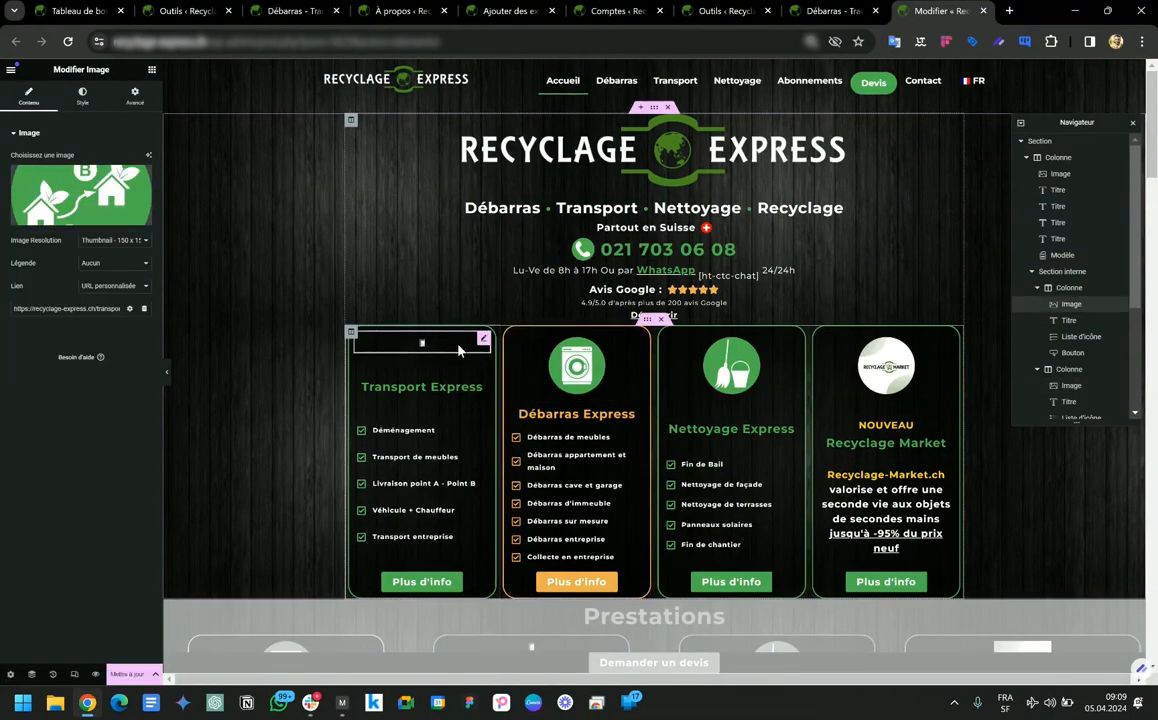
pyautogui.click(617, 376)
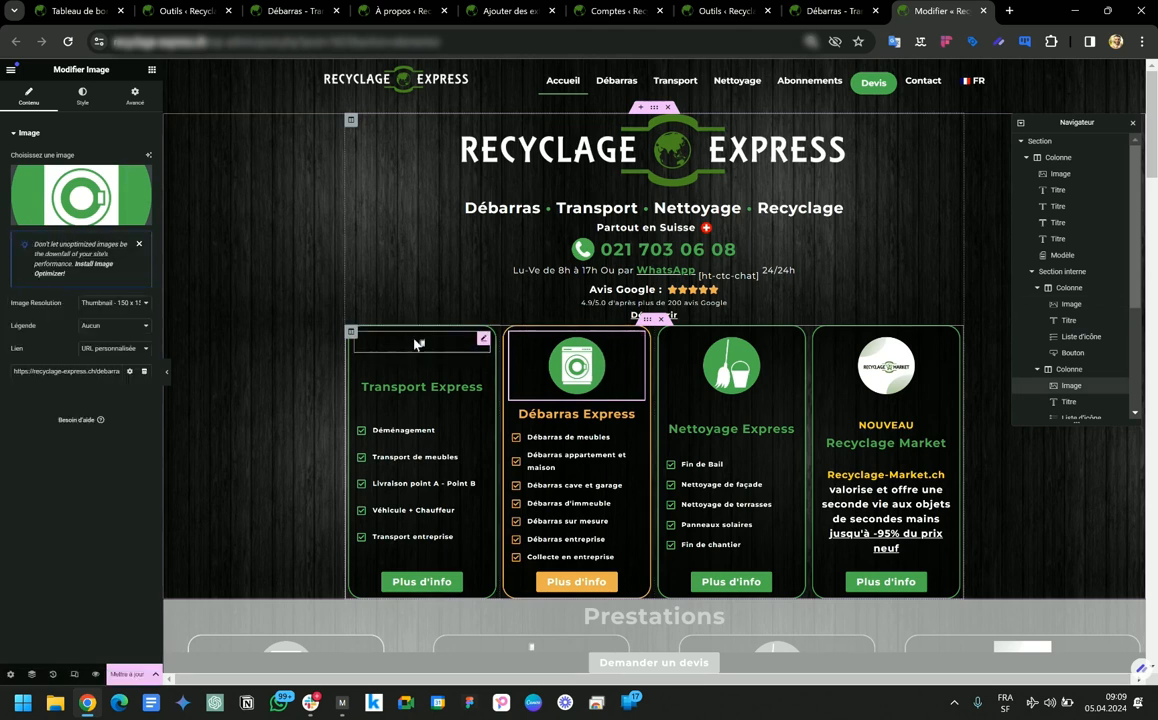
pyautogui.click(418, 344)
pyautogui.click(591, 371)
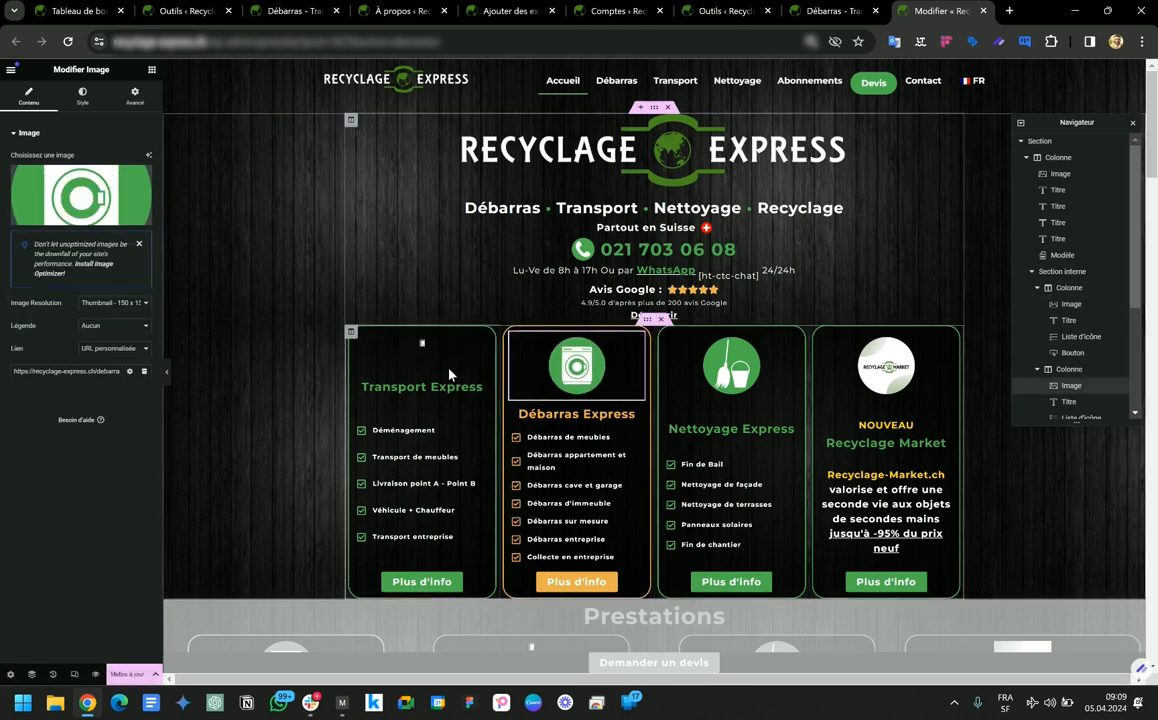
# Go to the plugin search results for "regenerate" and open the media library in a new tab from there
pyautogui.click(745, 10)
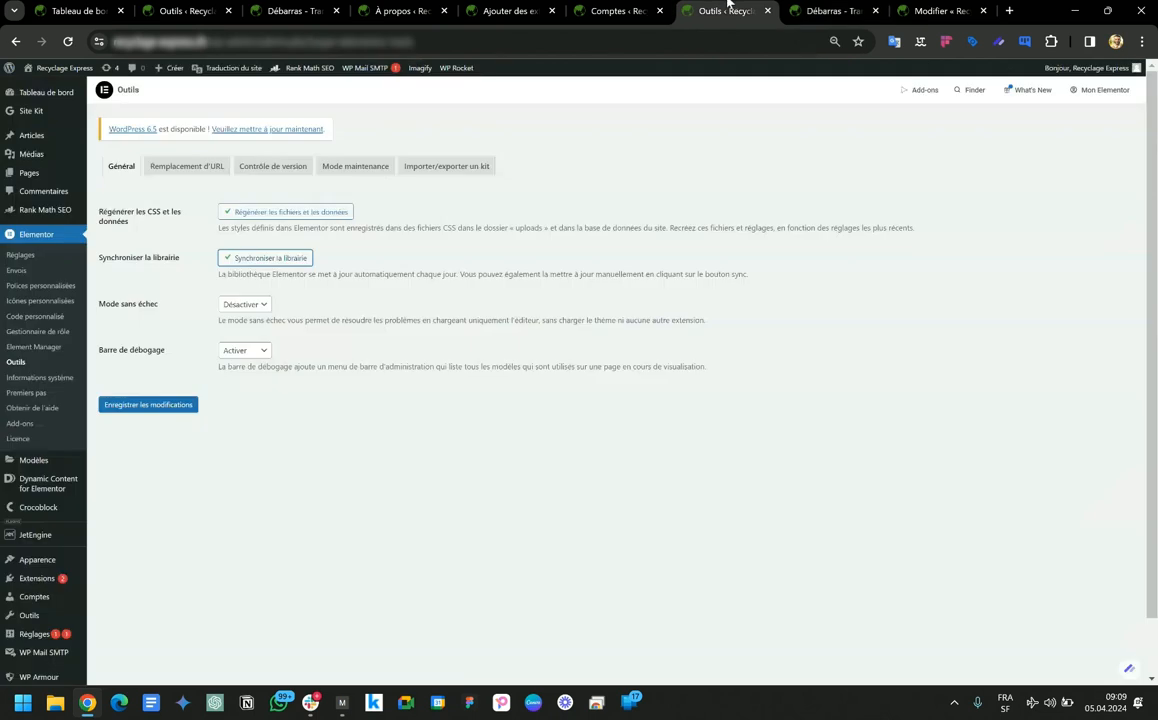
pyautogui.click(655, 8)
pyautogui.click(503, 10)
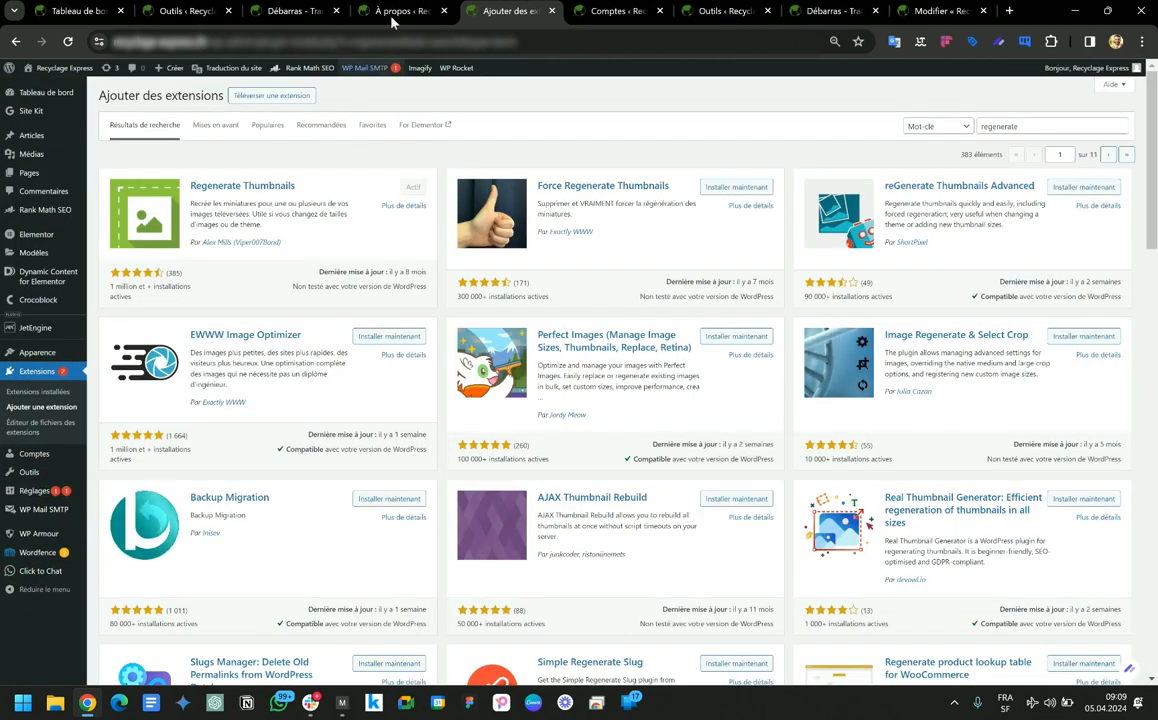
pyautogui.moveTo(30, 479)
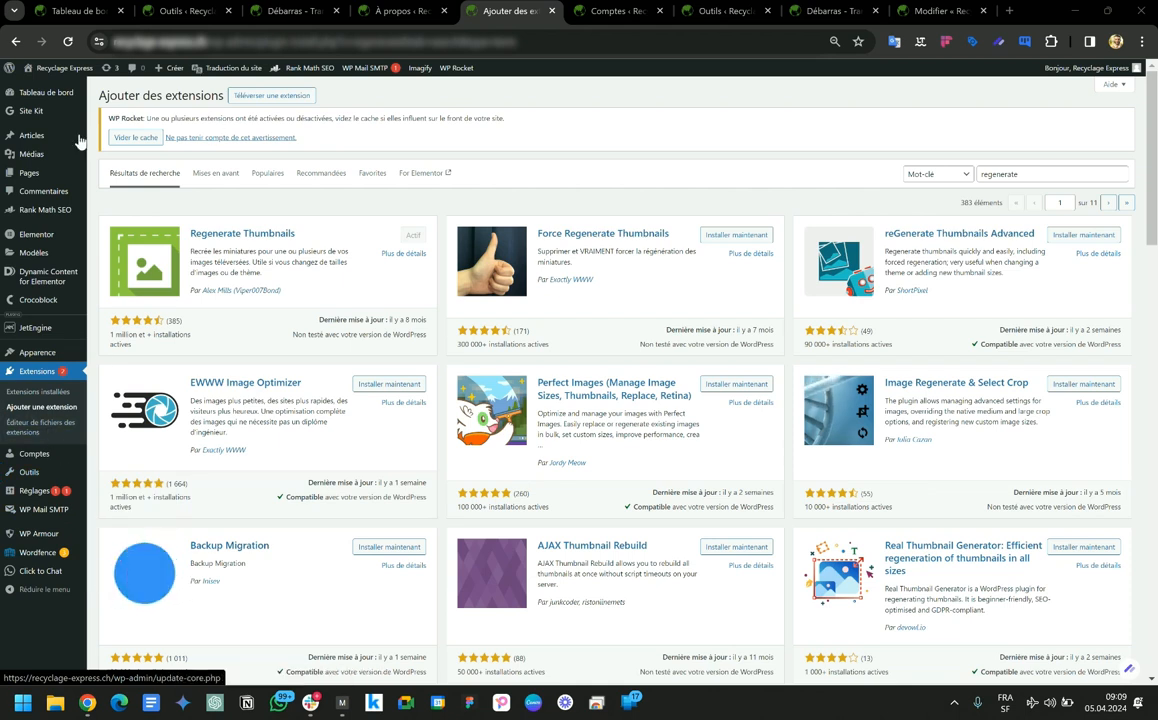
pyautogui.middleClick(31, 154)
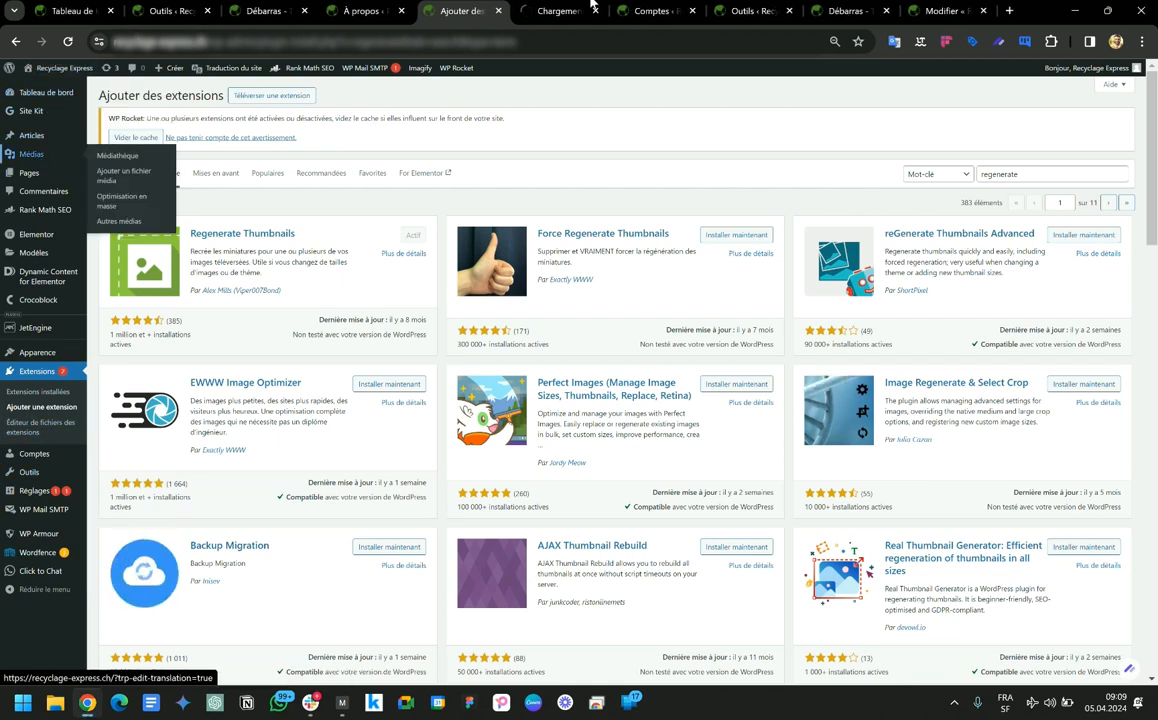
pyautogui.click(540, 12)
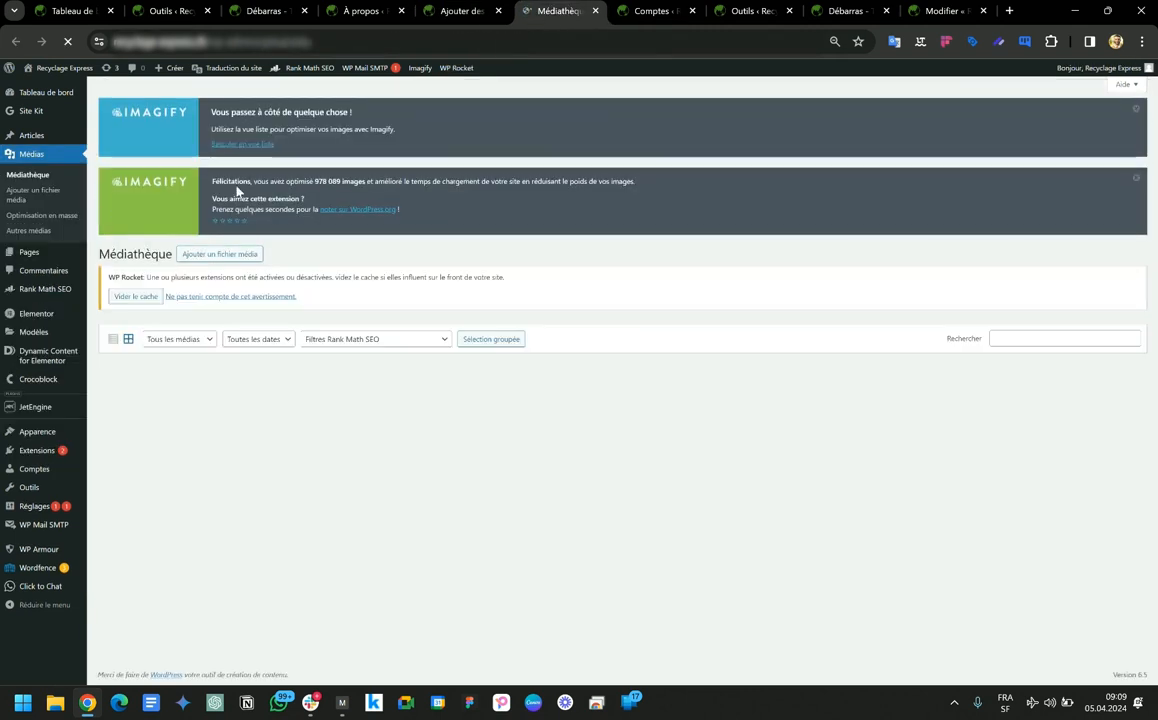
# Open the media details of the Débarras Express card's image in the Elementor editor and try to copy its file name
pyautogui.click(927, 8)
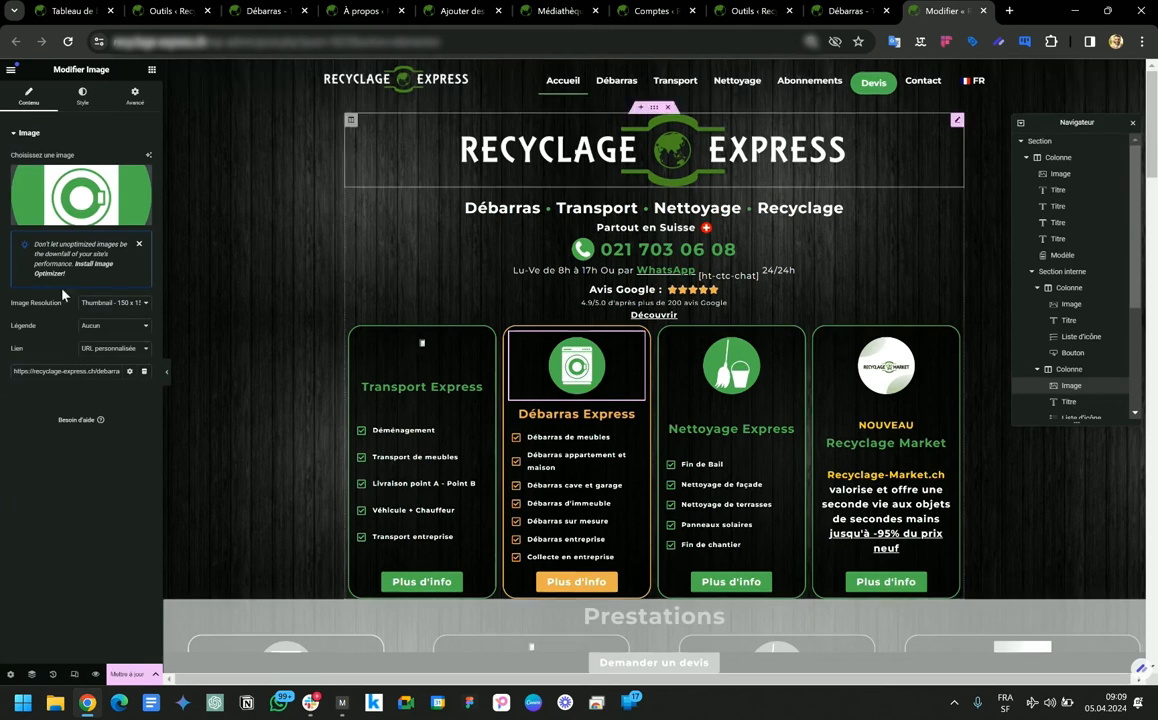
pyautogui.click(96, 196)
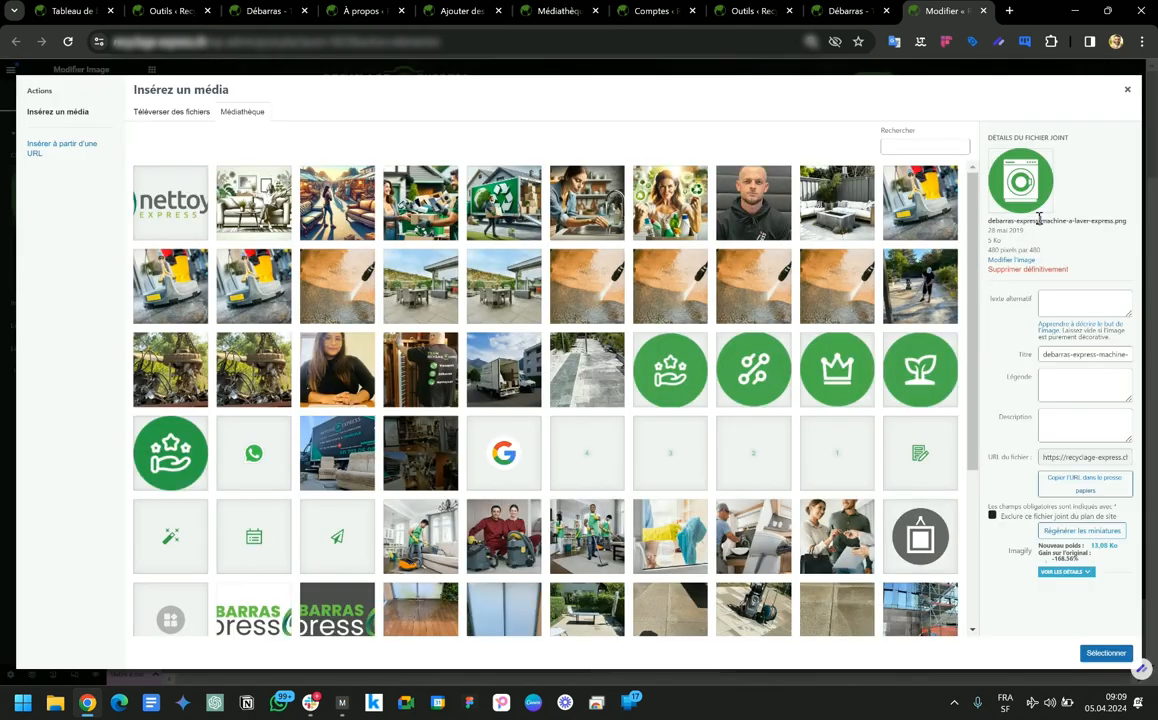
pyautogui.tripleClick(1039, 219)
pyautogui.click(1147, 188)
pyautogui.tripleClick(1099, 222)
pyautogui.click(1016, 152)
# Try to search the media library with the clipboard content
pyautogui.click(853, 4)
pyautogui.click(770, 9)
pyautogui.click(655, 9)
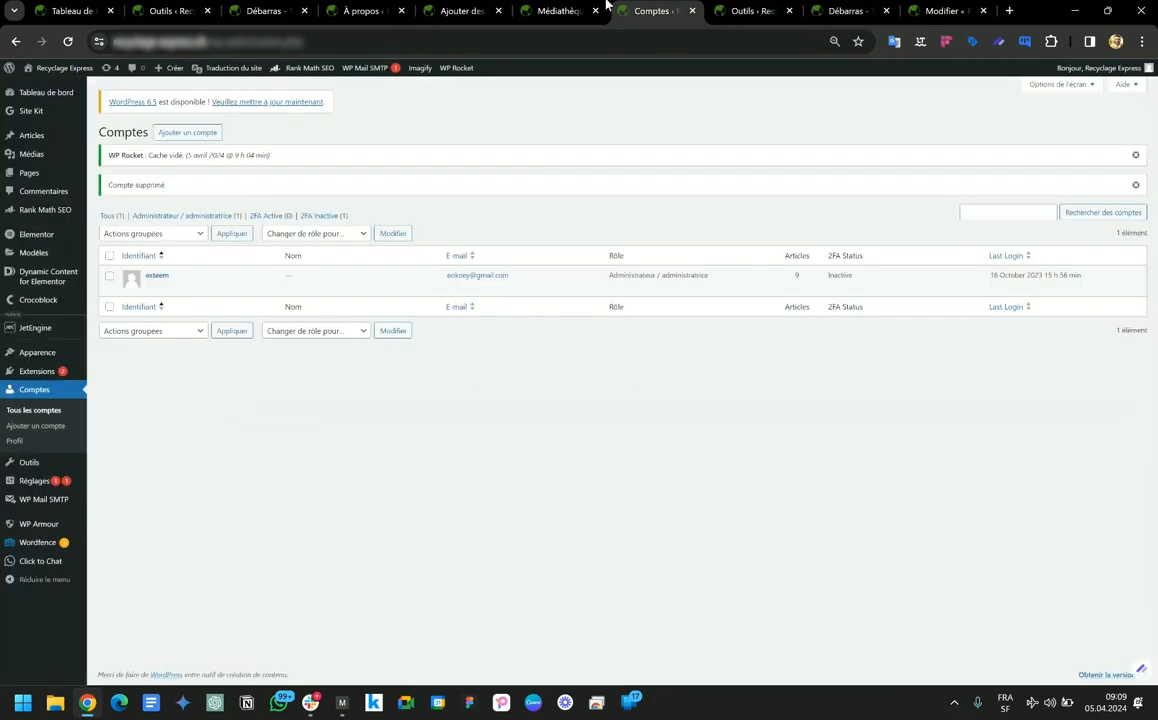
pyautogui.click(550, 9)
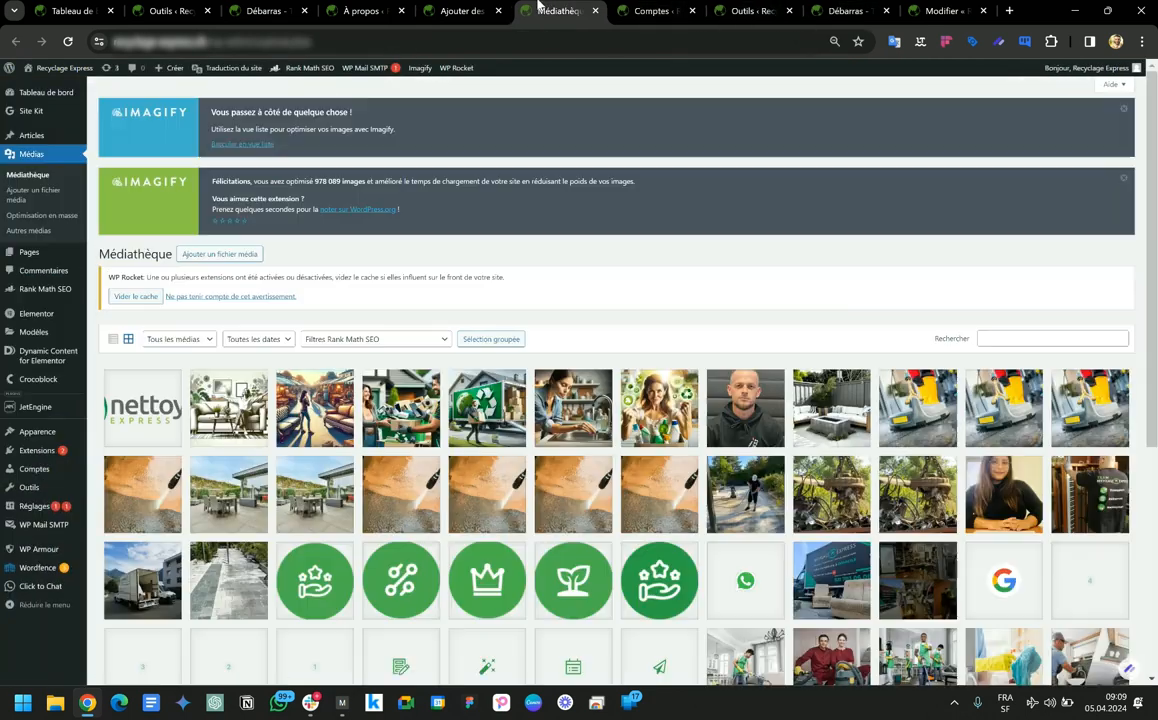
pyautogui.click(1021, 340)
pyautogui.hotkey('ctrl', 'v')
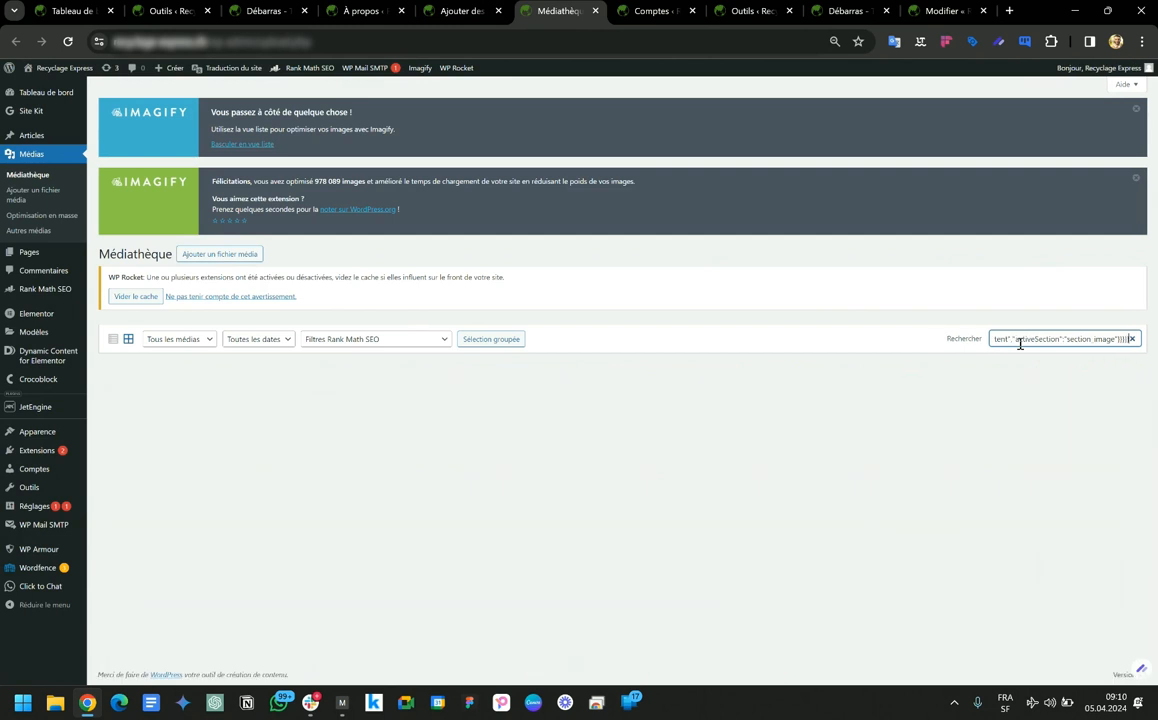
pyautogui.tripleClick(1038, 339)
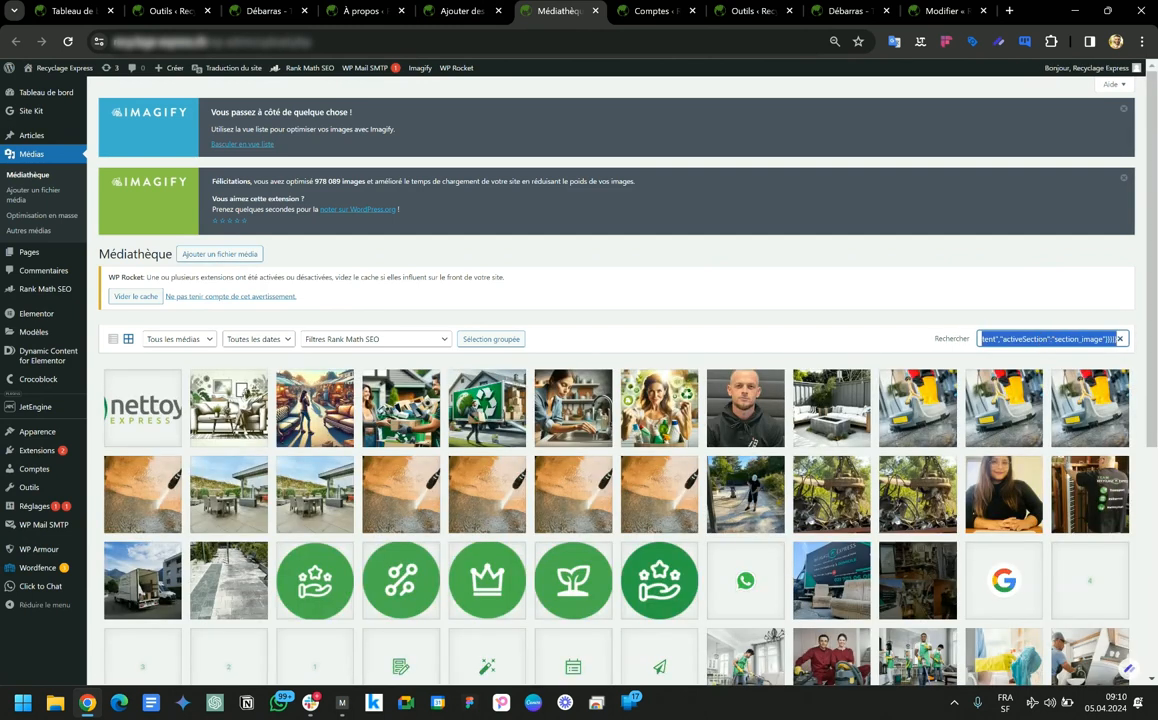
# Copy the file name debarras-express-machine-a-laver-express.png from the image's details and search the media library for it
pyautogui.click(947, 10)
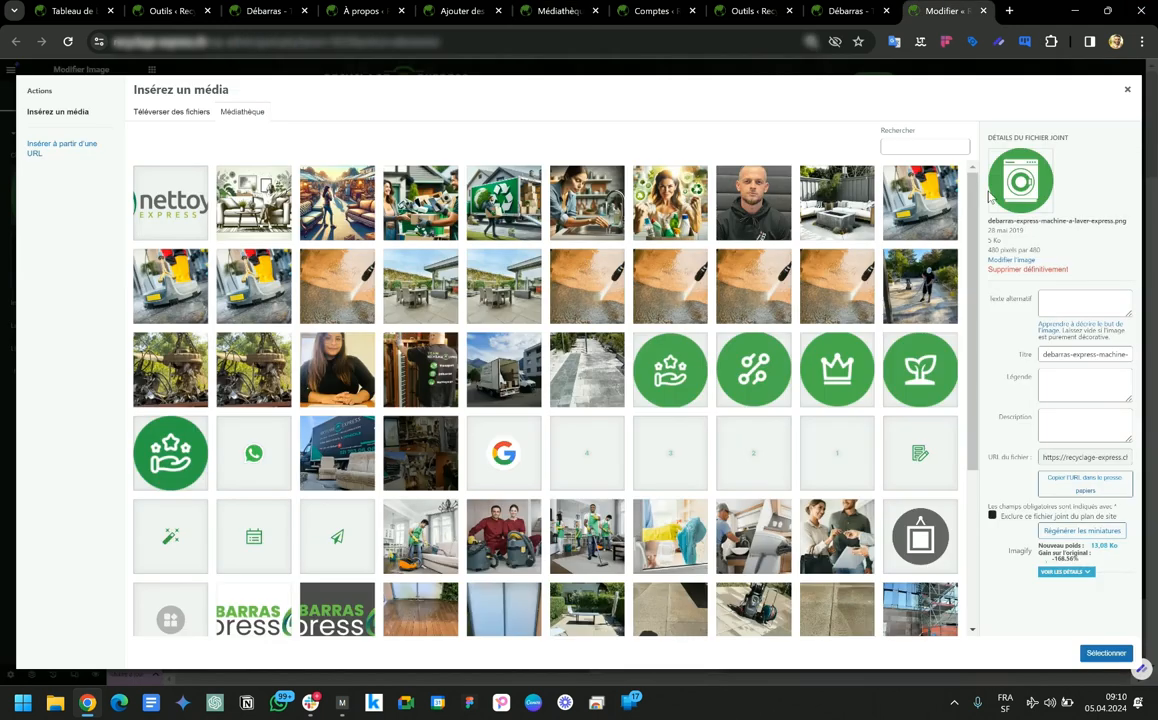
pyautogui.moveTo(989, 228); pyautogui.dragTo(1127, 221)
pyautogui.rightClick(1030, 221)
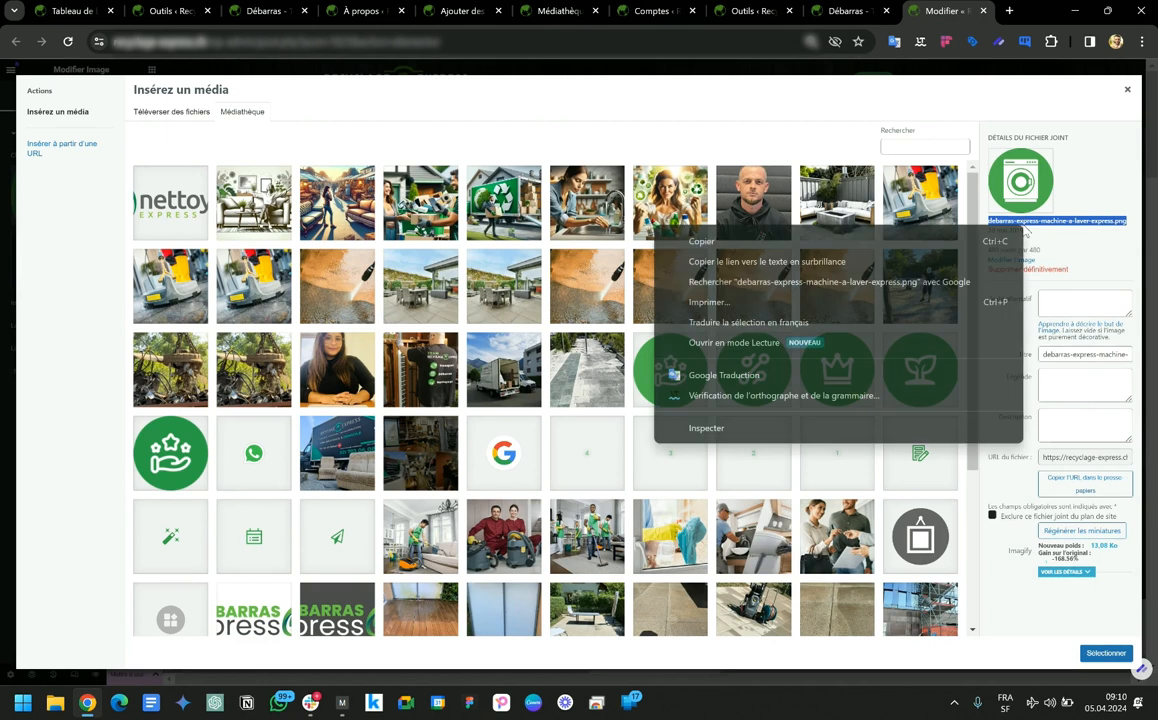
pyautogui.click(797, 251)
pyautogui.click(580, 12)
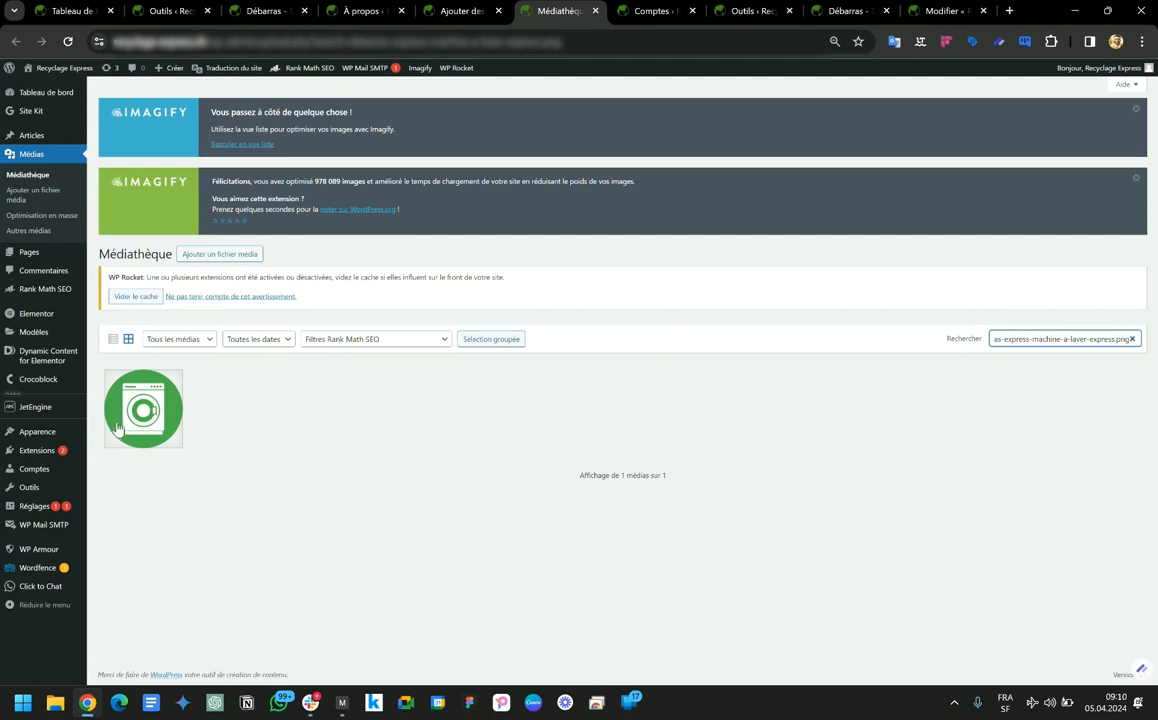
# Open the thumbnail regeneration page of the washing machine image and review its registered thumbnail sizes
pyautogui.click(116, 427)
pyautogui.click(945, 436)
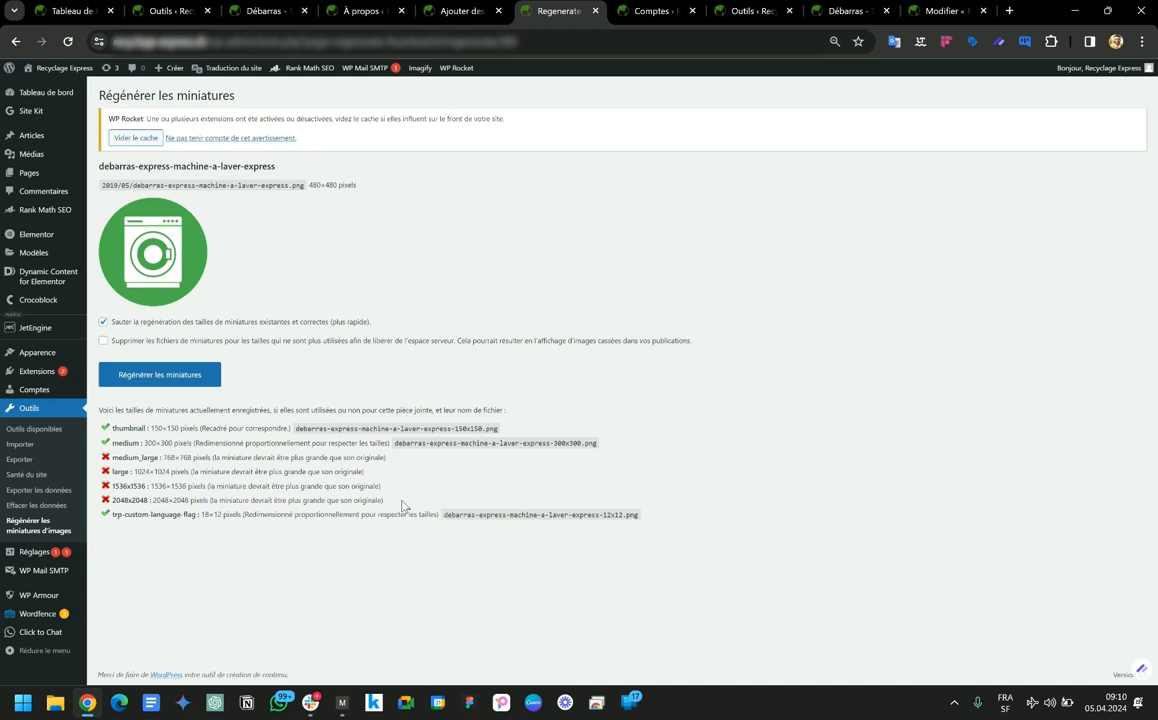
pyautogui.moveTo(403, 505); pyautogui.dragTo(176, 471)
pyautogui.click(315, 463)
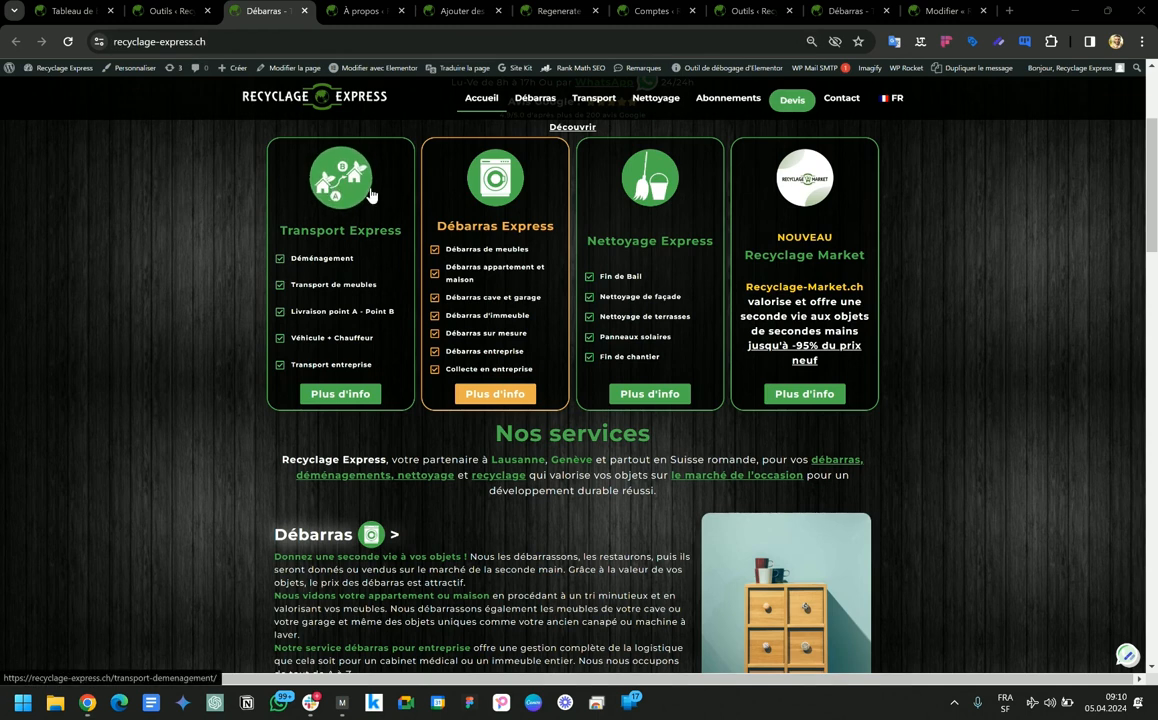
# Check the images and icons on the live home page, from the service cards down to the Recyclage section
pyautogui.scroll(-5, 390, 460)
pyautogui.scroll(-8, 391, 471)
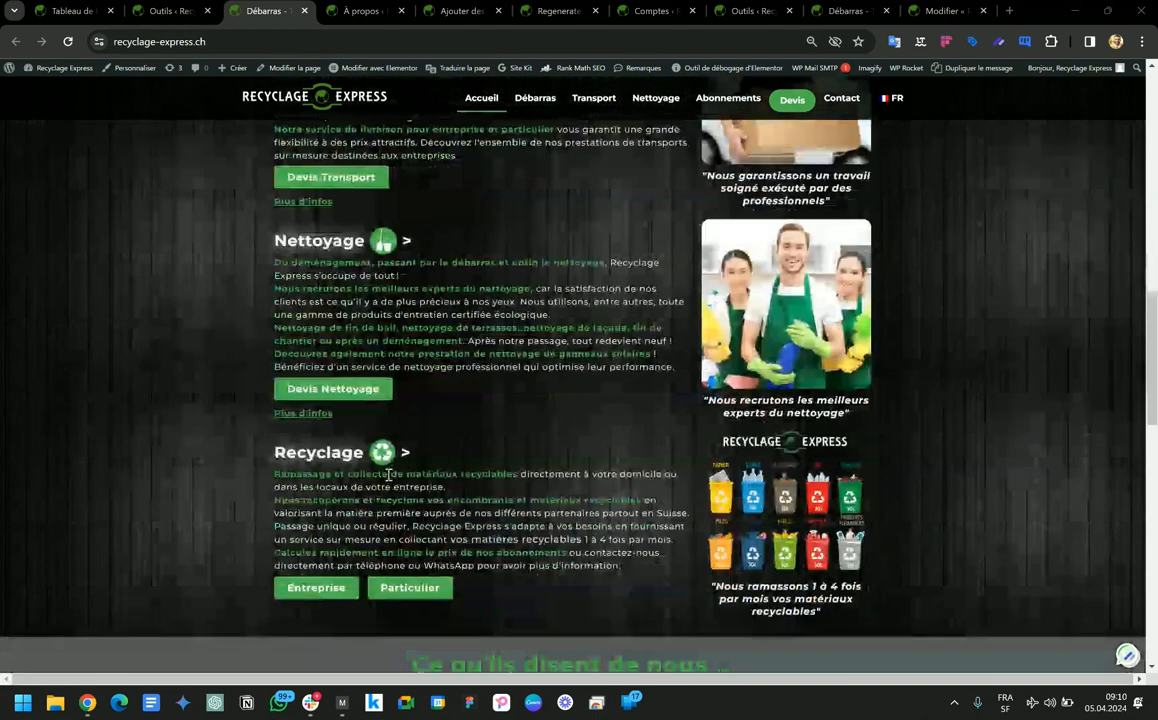
pyautogui.scroll(9, 391, 536)
pyautogui.scroll(7, 391, 538)
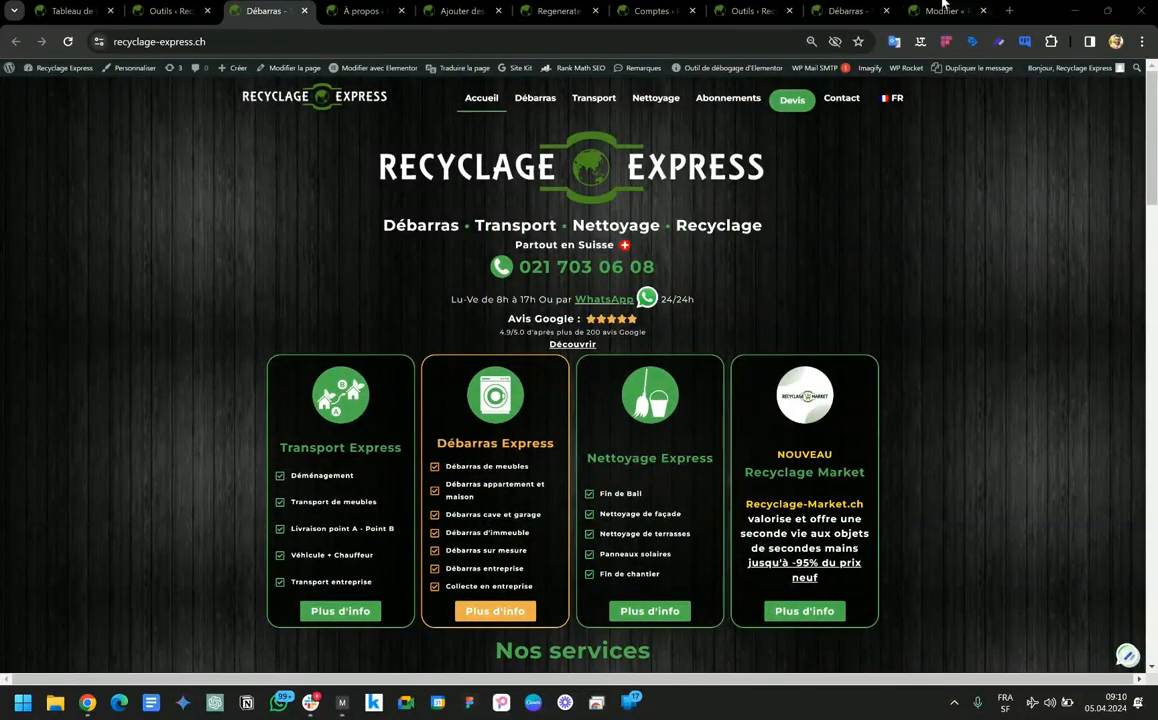
# Review the other open copy of the home page, Elementor's general tools and the WordPress Outils entries
pyautogui.click(850, 10)
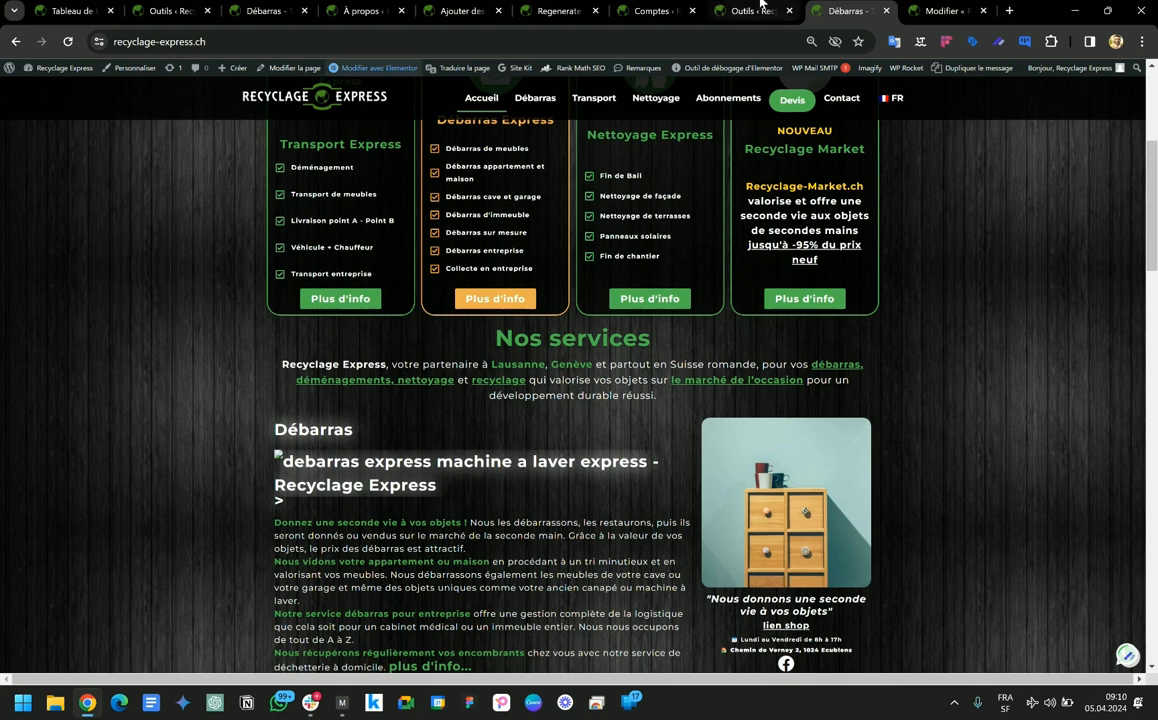
pyautogui.click(760, 10)
pyautogui.scroll(-1, 33, 397)
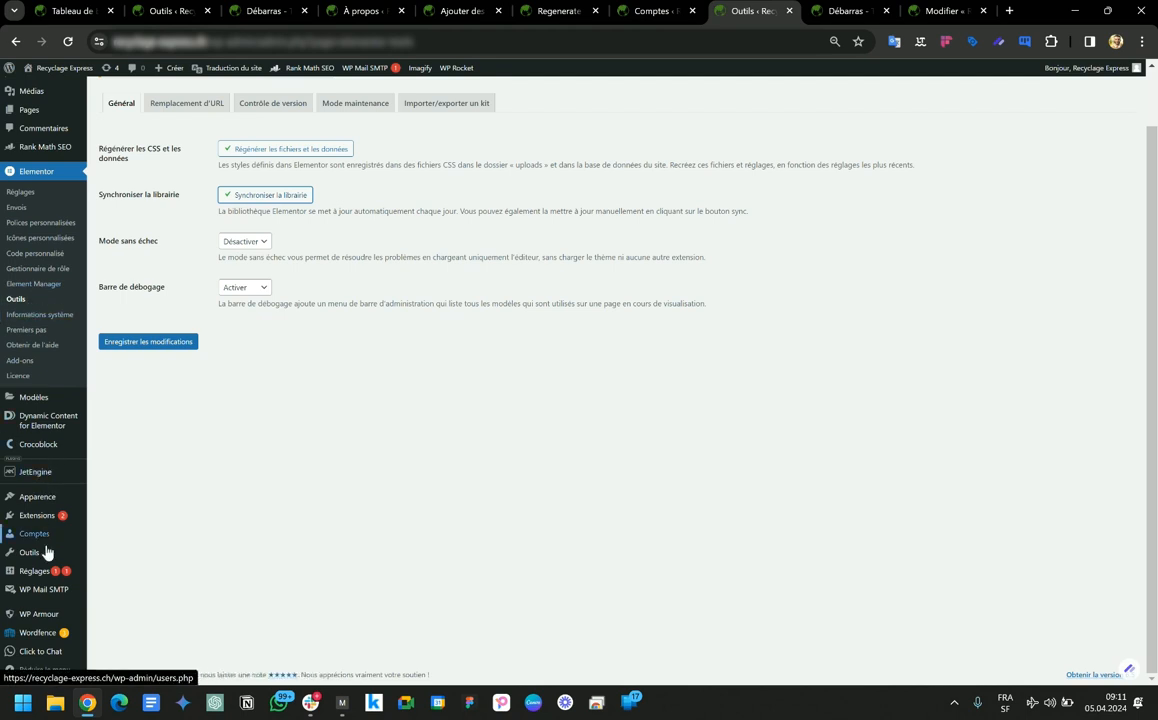
pyautogui.moveTo(43, 553)
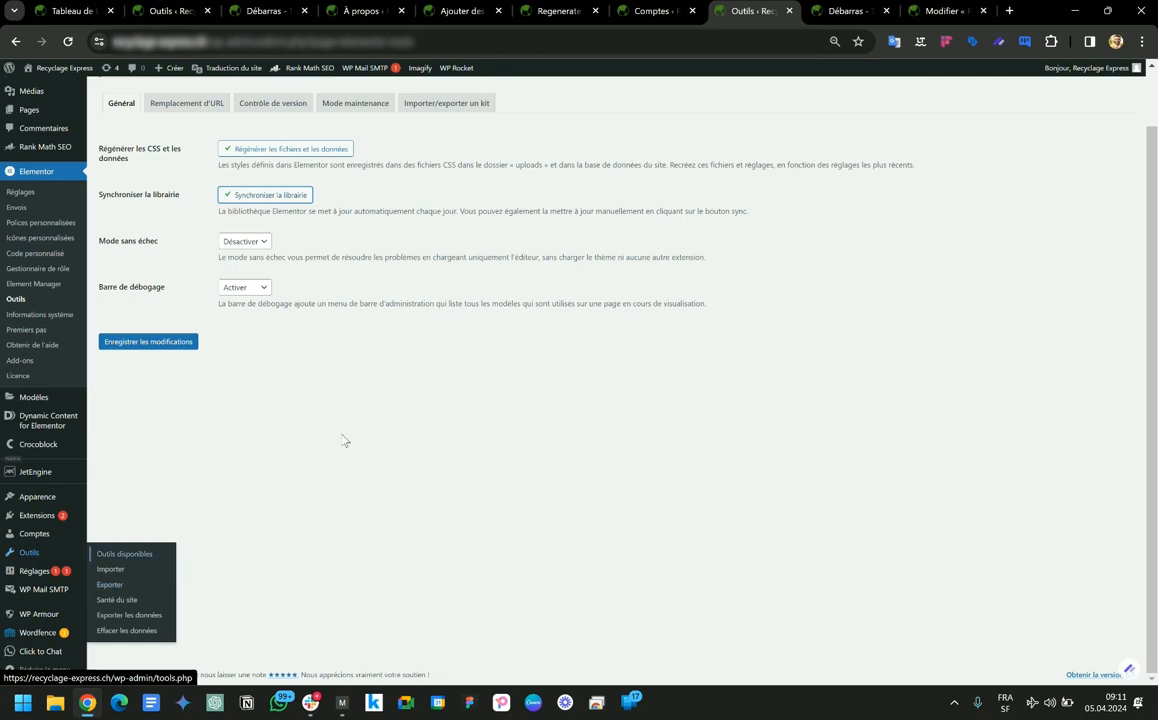
pyautogui.scroll(1, 468, 377)
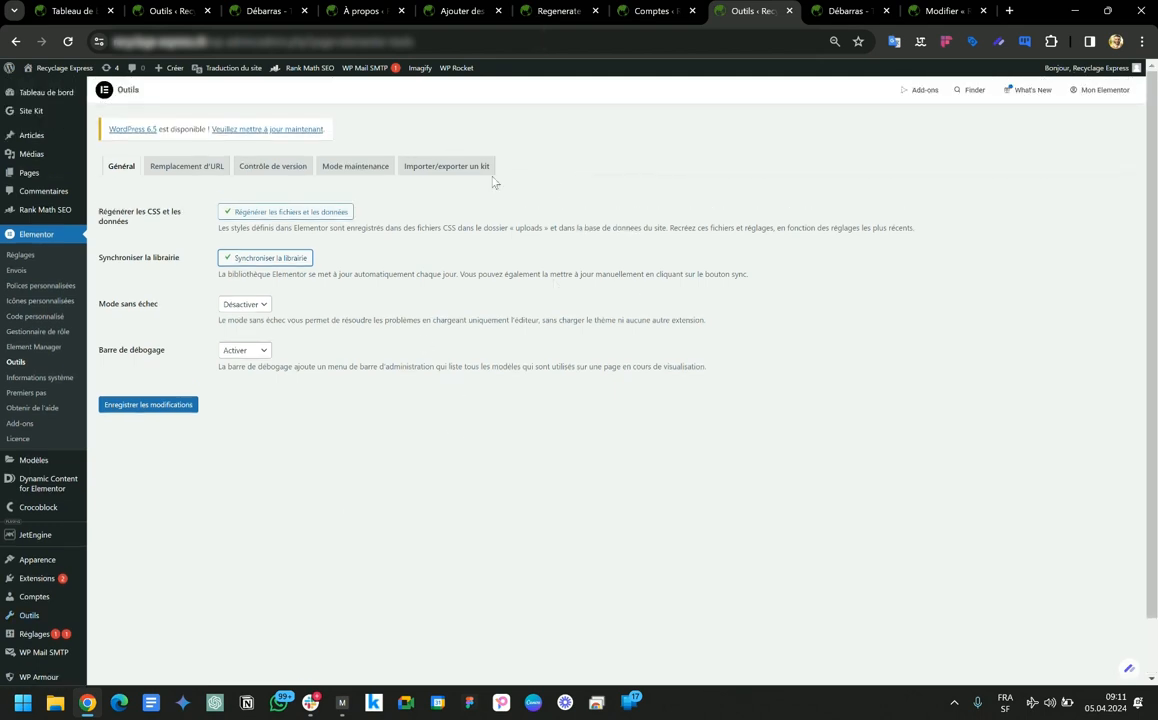
# Return to the Elementor editor of the home page and close the media selection dialog without choosing an image
pyautogui.moveTo(470, 69)
pyautogui.click(925, 9)
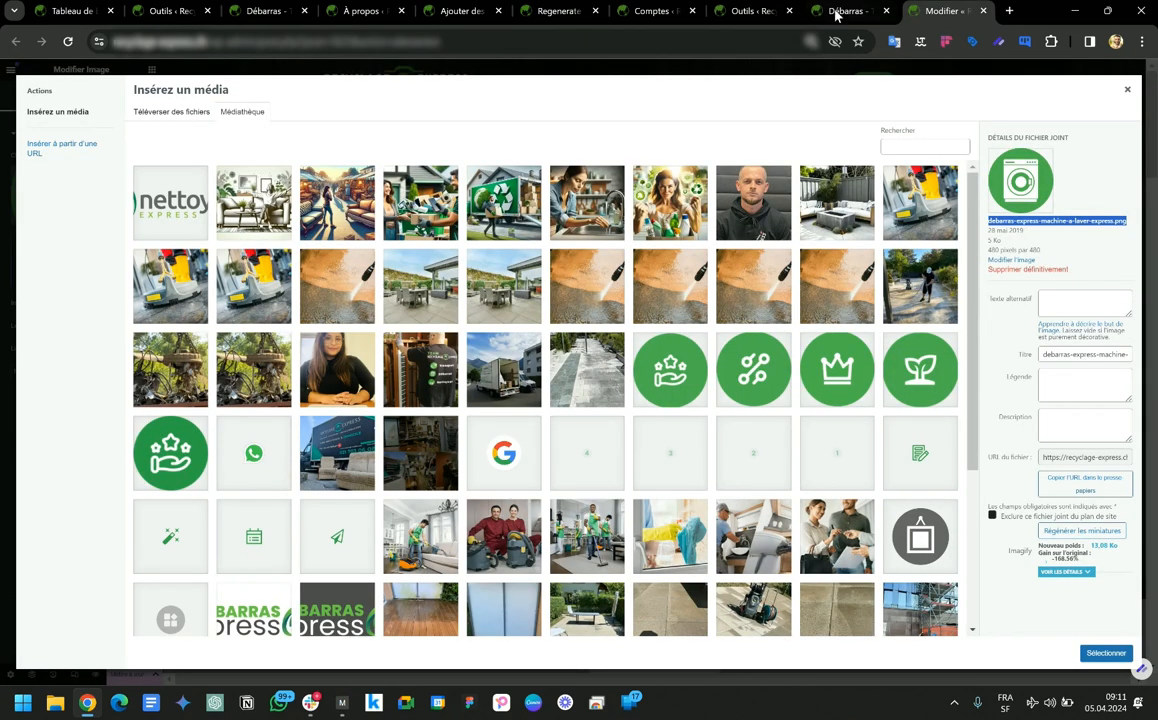
pyautogui.click(4, 248)
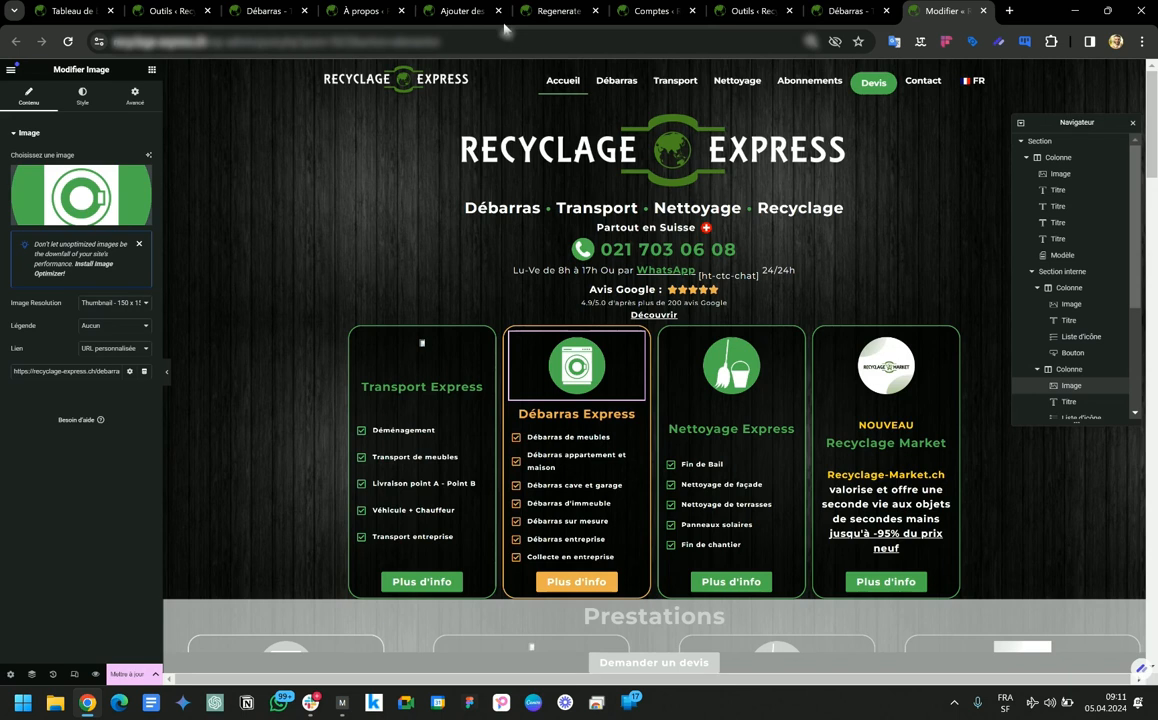
# Reload the live home page and check the Transport Express card's image
pyautogui.click(848, 10)
pyautogui.scroll(3, 432, 285)
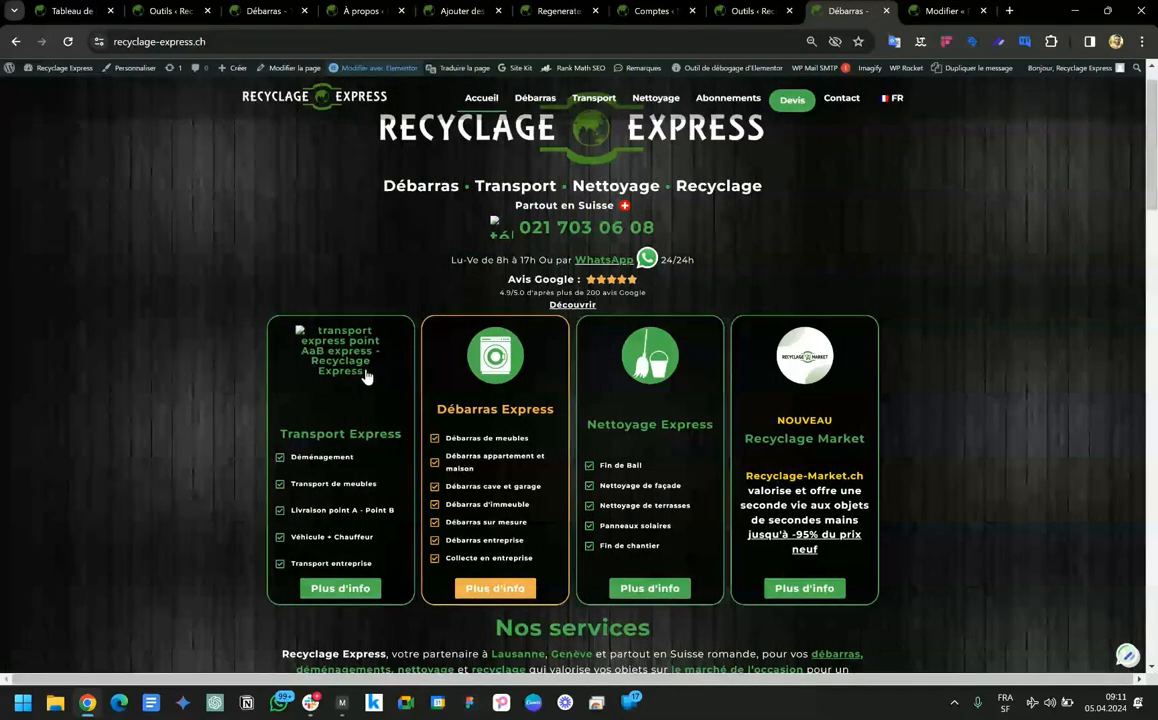
pyautogui.click(453, 44)
pyautogui.press('Return')
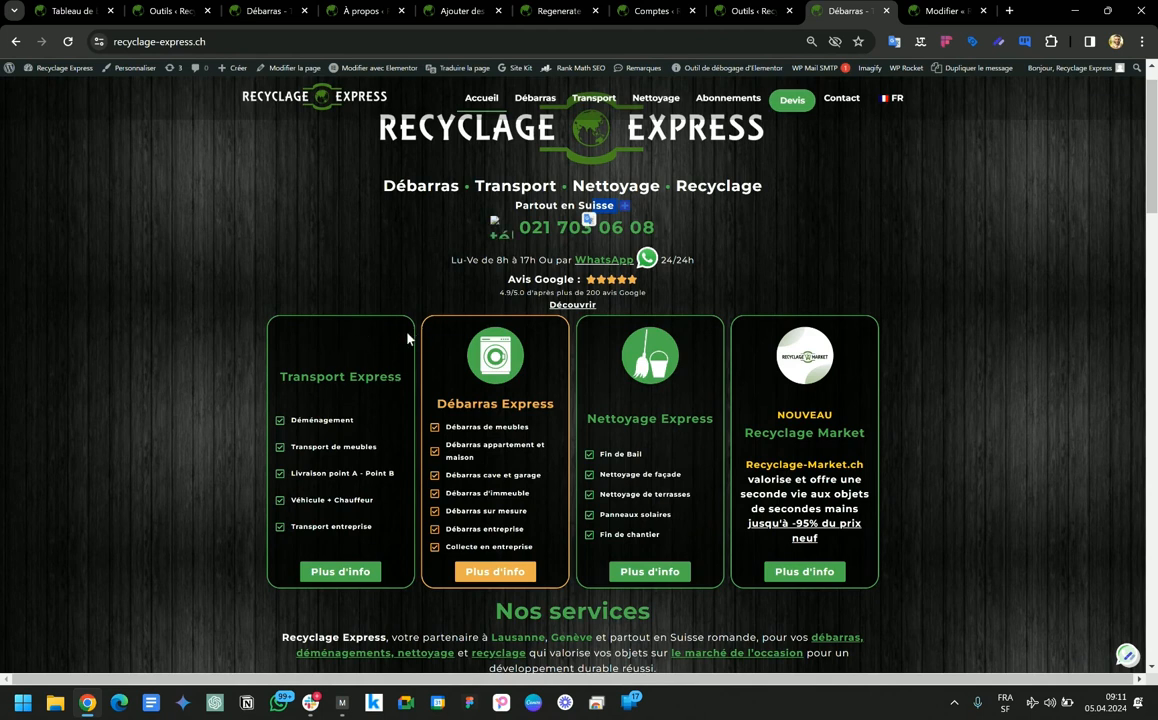
pyautogui.moveTo(305, 341); pyautogui.dragTo(375, 416)
pyautogui.click(357, 205)
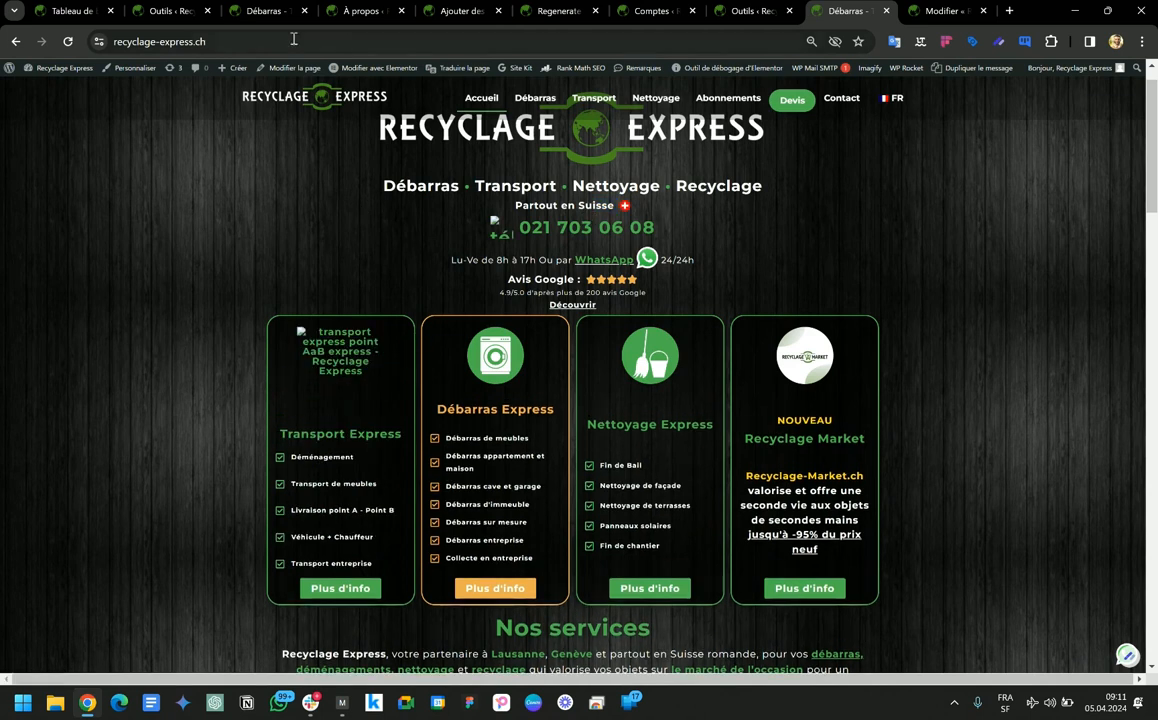
# Clear and preload the WP Rocket cache from the live home page and check the phone icon and service cards again
pyautogui.moveTo(905, 68)
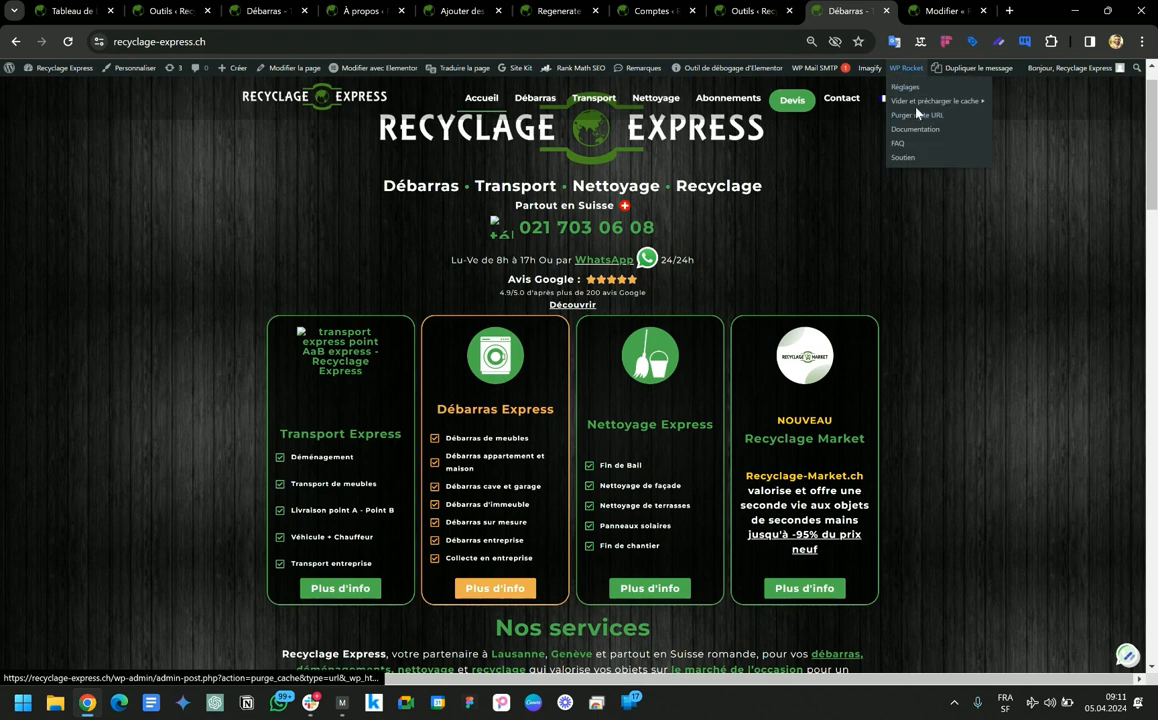
pyautogui.moveTo(917, 104)
pyautogui.click(1035, 99)
pyautogui.scroll(-2, 422, 468)
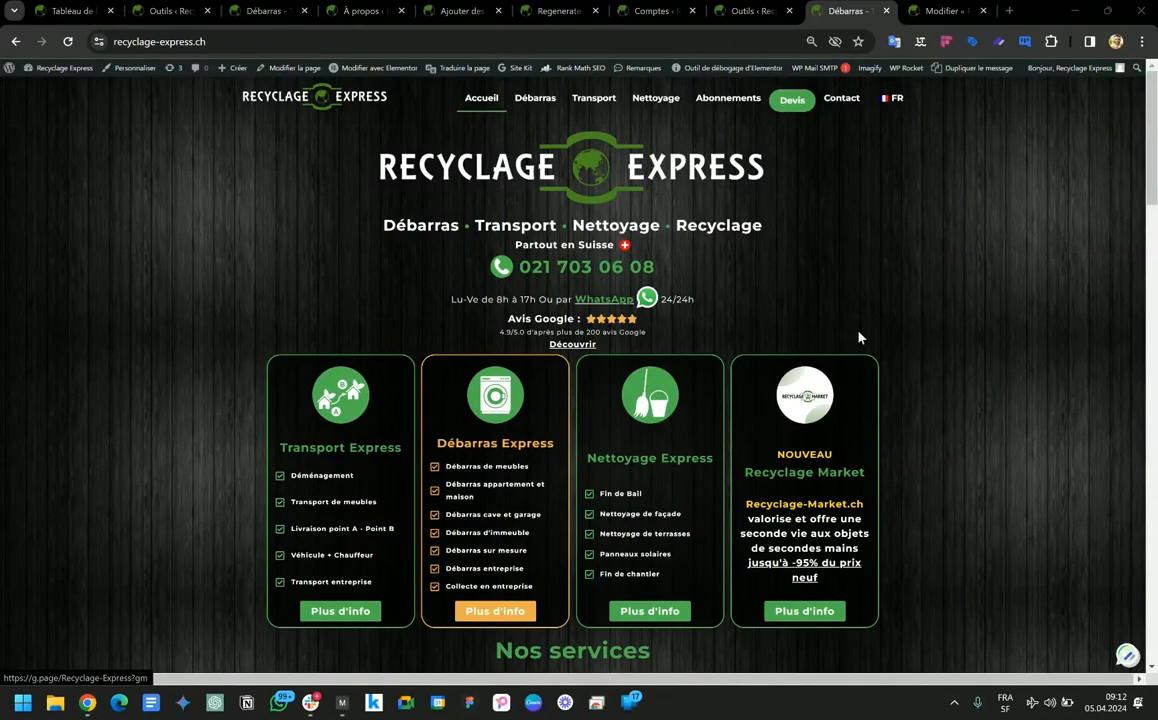
pyautogui.scroll(-1, 448, 247)
pyautogui.scroll(1, 587, 258)
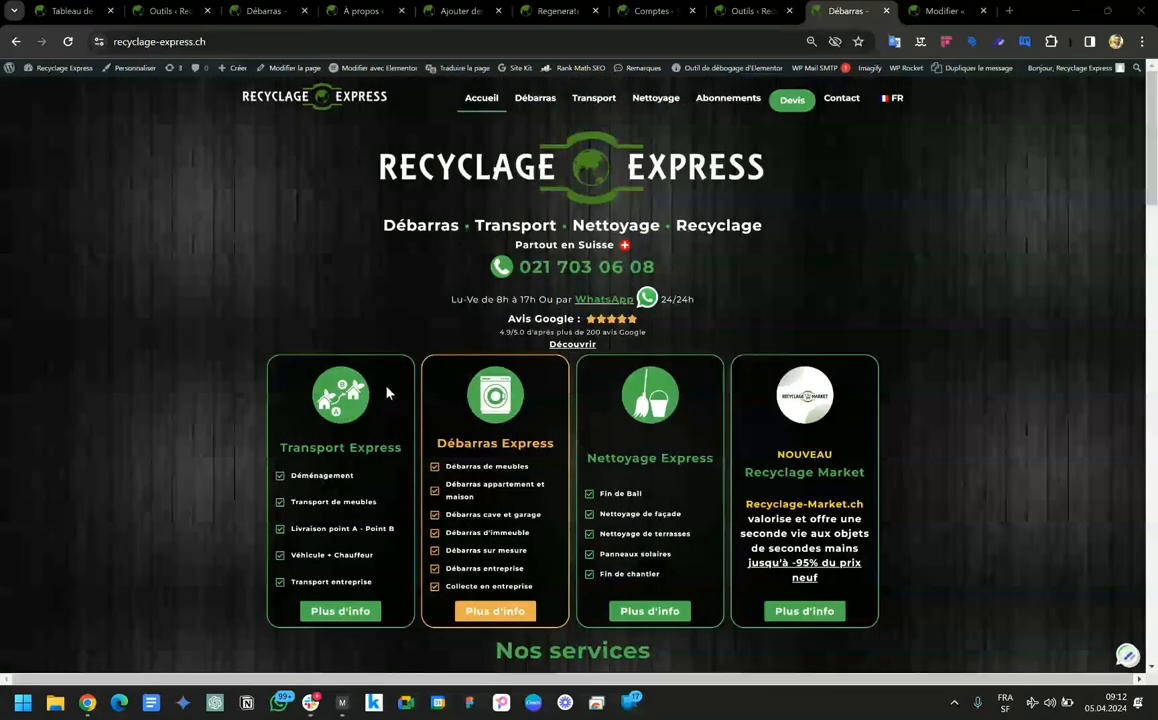
# Inspect the Transport Express card's icon in the browser's developer tools and look at the Transport section of the page
pyautogui.rightClick(349, 401)
pyautogui.click(406, 376)
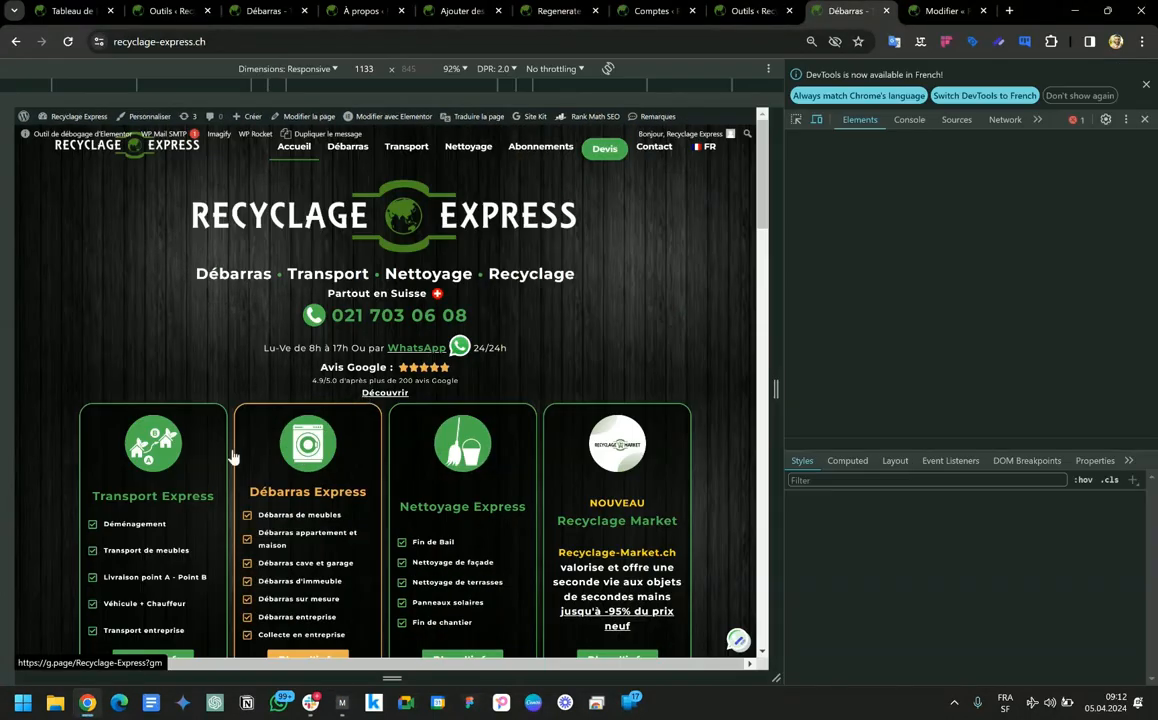
pyautogui.scroll(-6, 330, 457)
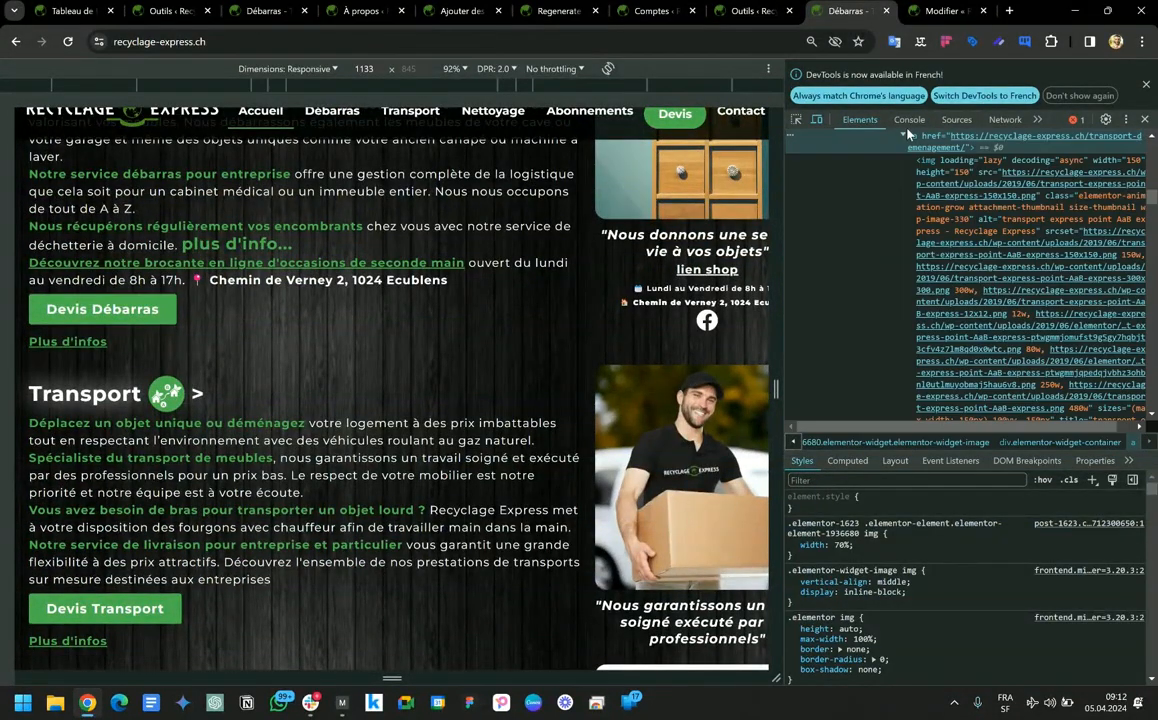
# Examine the jQuery Migrate and TypeError messages in the developer console and turn off the responsive device preview
pyautogui.click(920, 122)
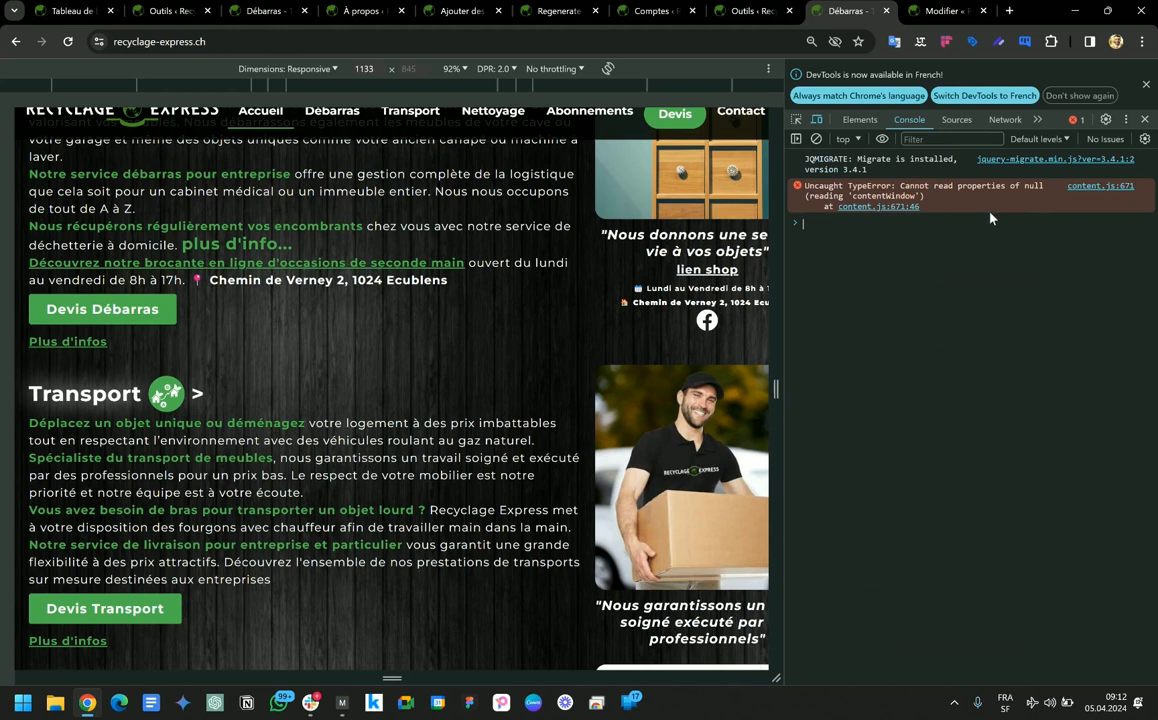
pyautogui.moveTo(890, 208); pyautogui.dragTo(808, 190)
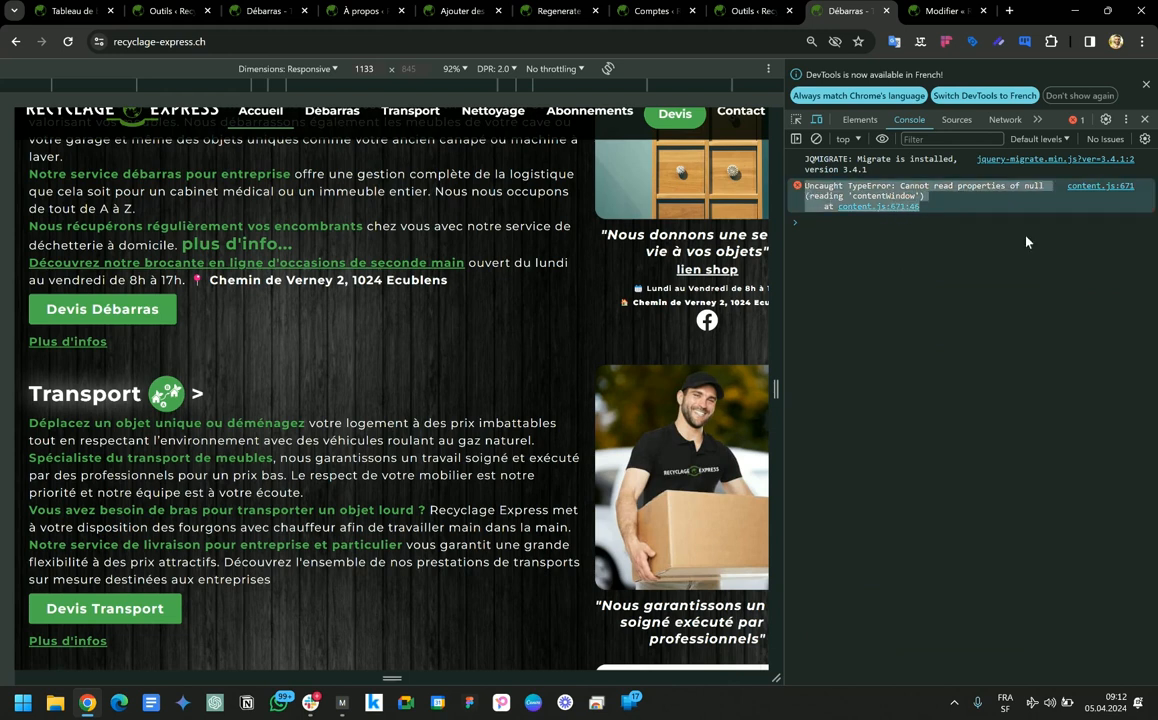
pyautogui.click(1027, 241)
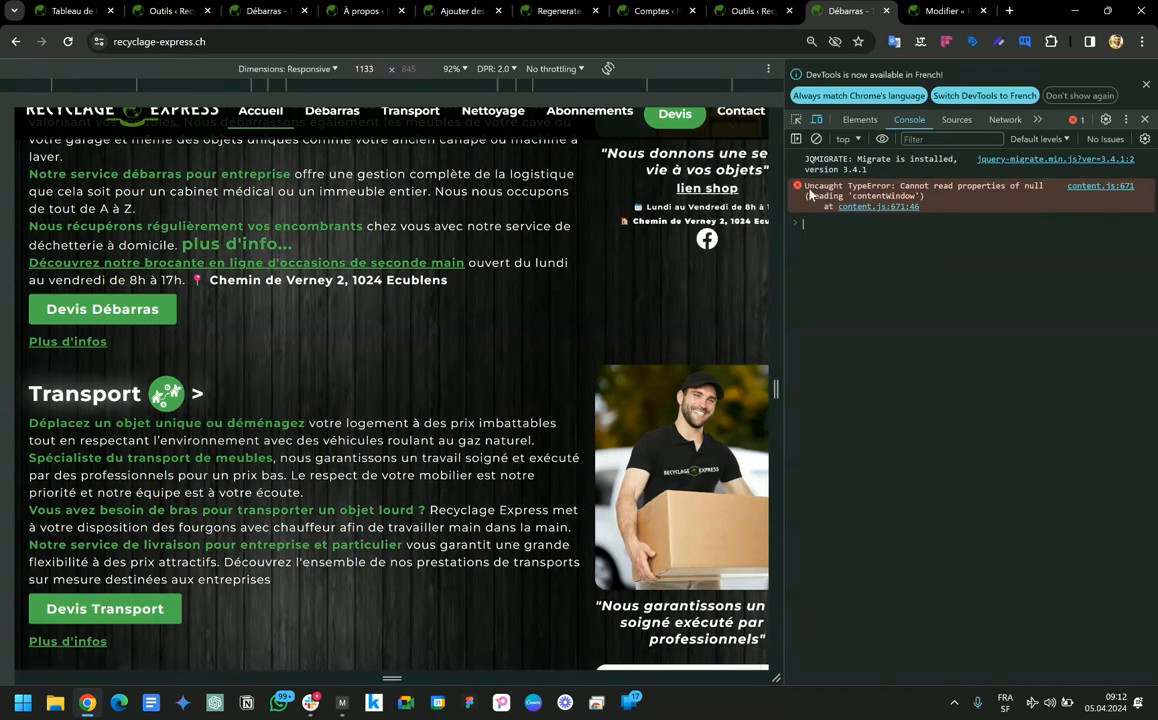
pyautogui.click(808, 163)
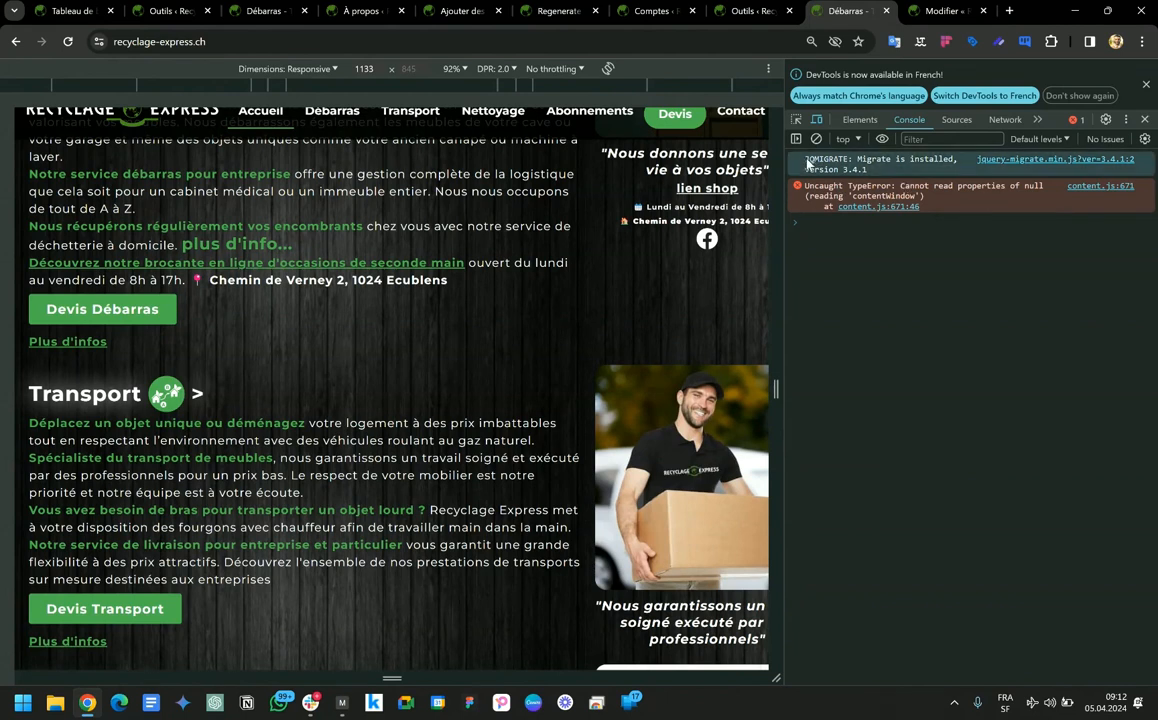
pyautogui.moveTo(881, 168); pyautogui.dragTo(884, 176)
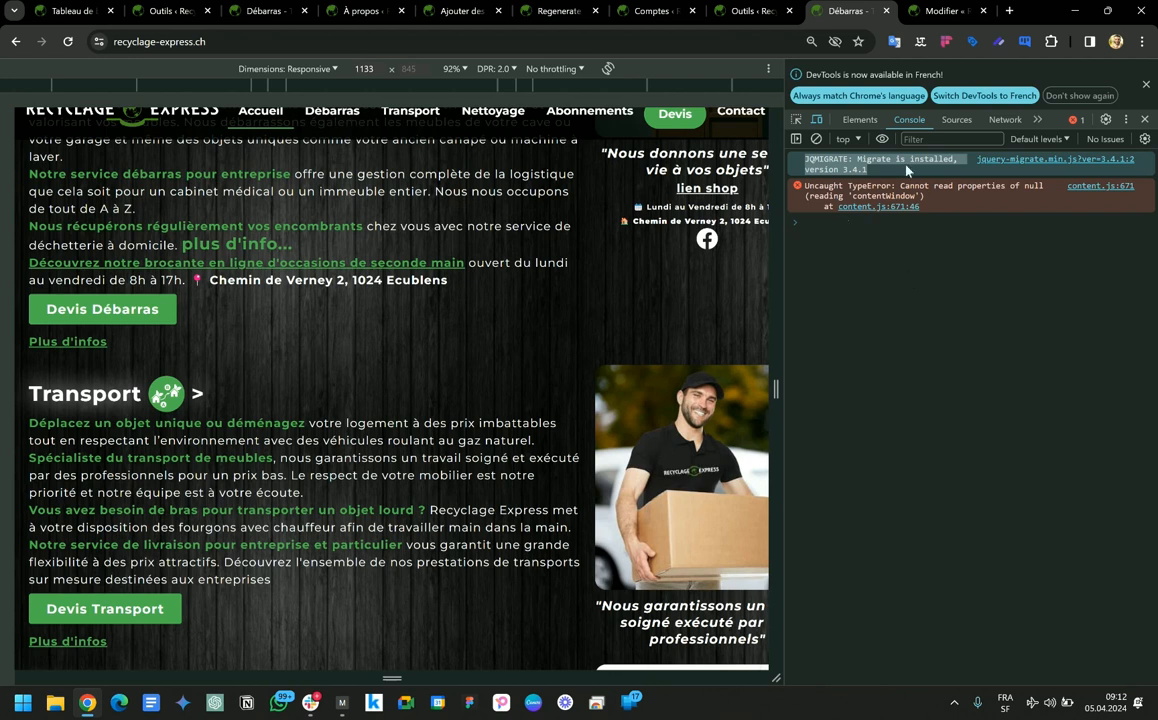
pyautogui.click(817, 120)
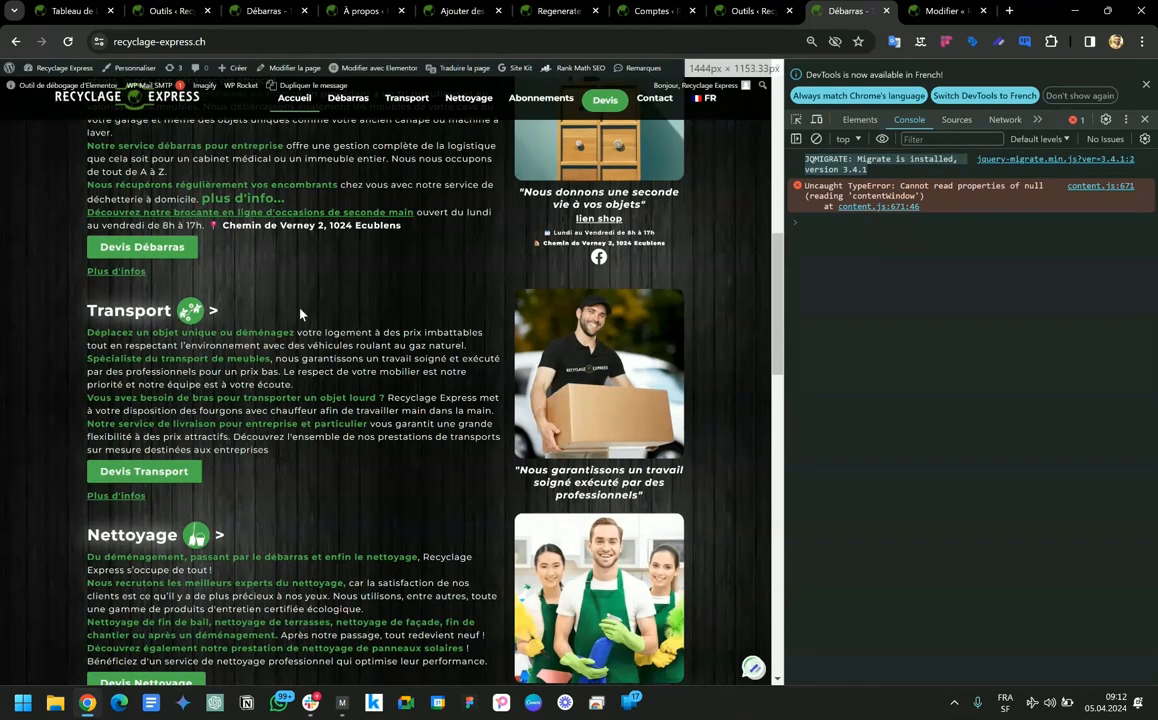
pyautogui.scroll(8, 300, 314)
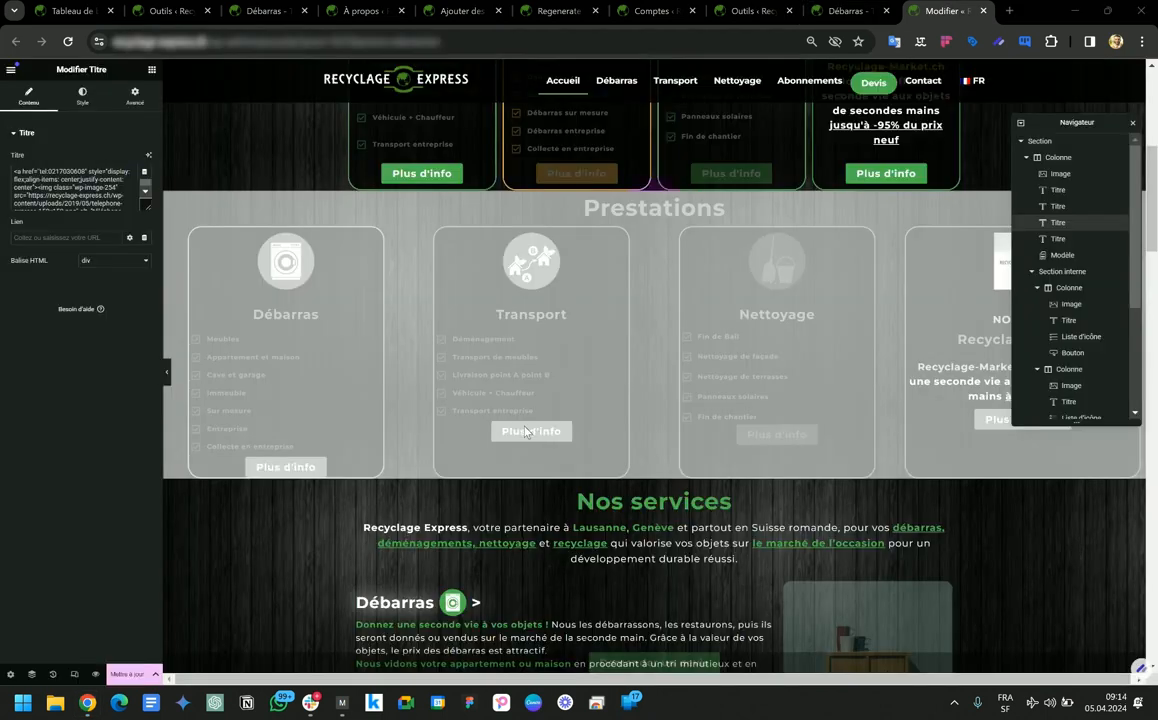
# Check the images in the Elementor editor from the Débarras section up to the header, and update the page
pyautogui.scroll(-6, 527, 432)
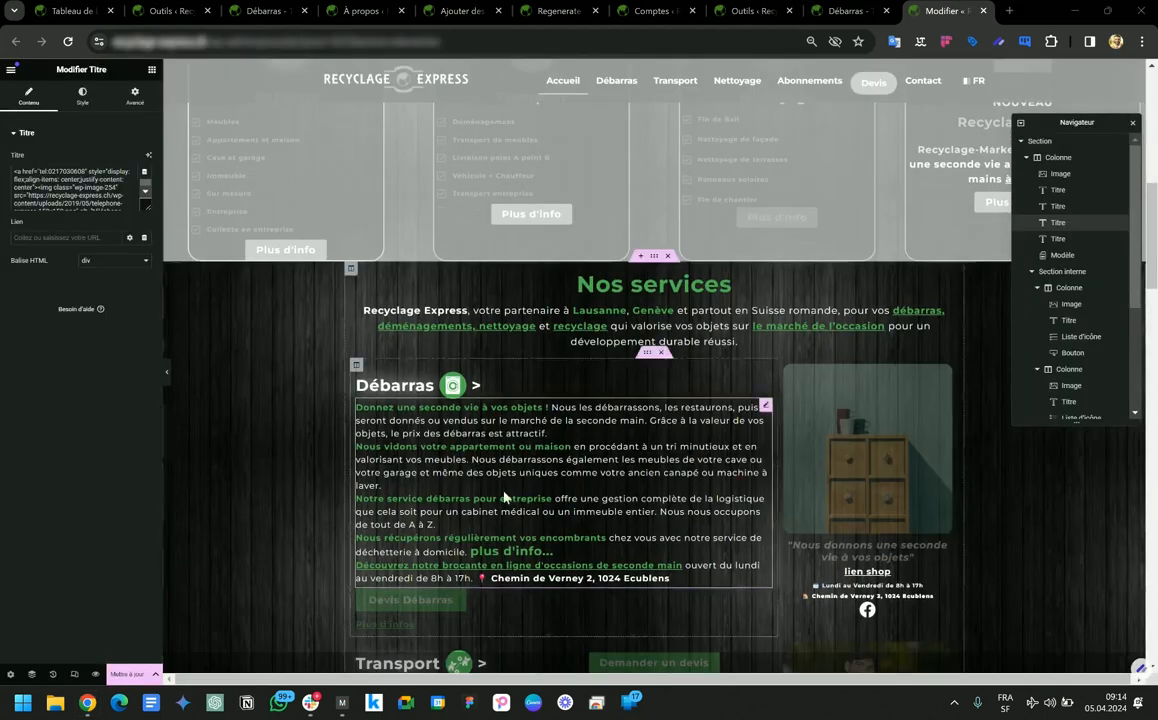
pyautogui.scroll(5, 520, 467)
pyautogui.scroll(5, 520, 467)
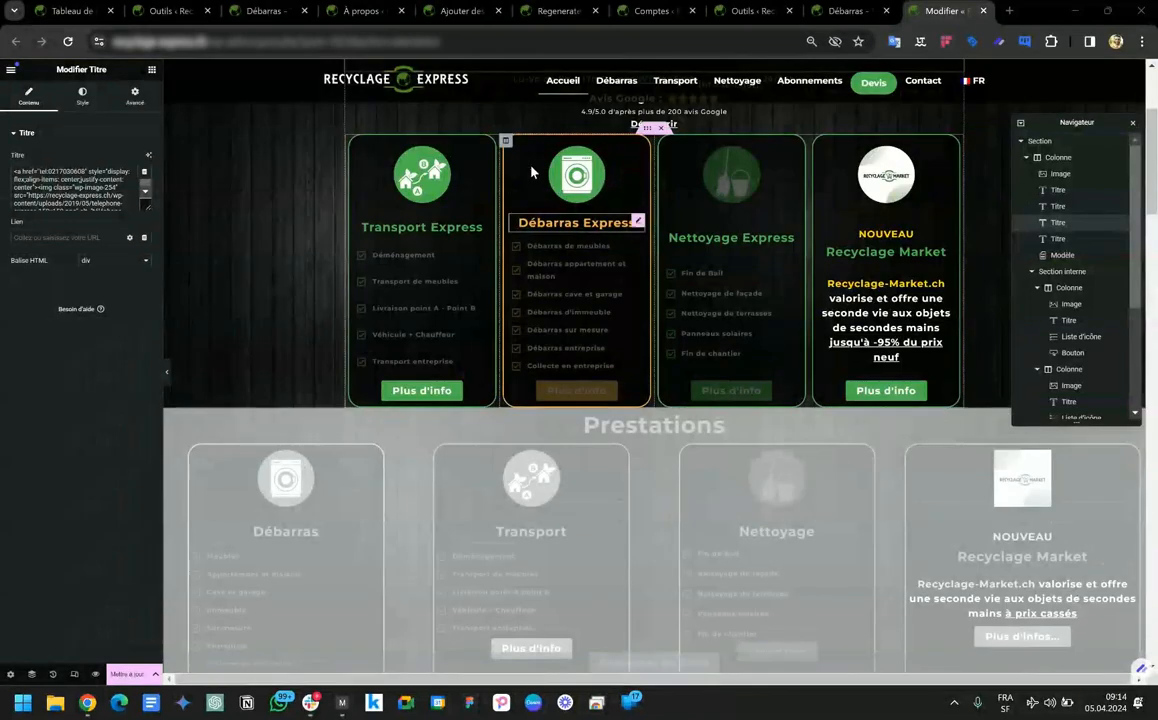
pyautogui.scroll(4, 447, 182)
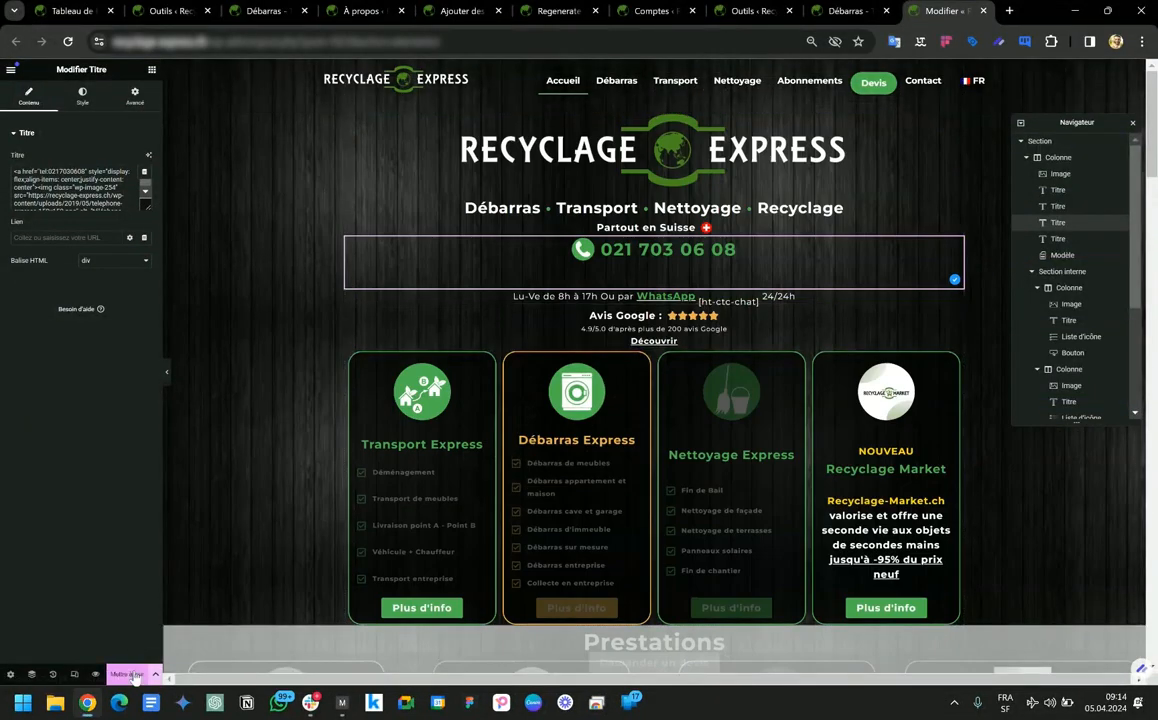
# Look at the live home page, Elementor's tools page and the WP Rocket options offered there
pyautogui.click(866, 11)
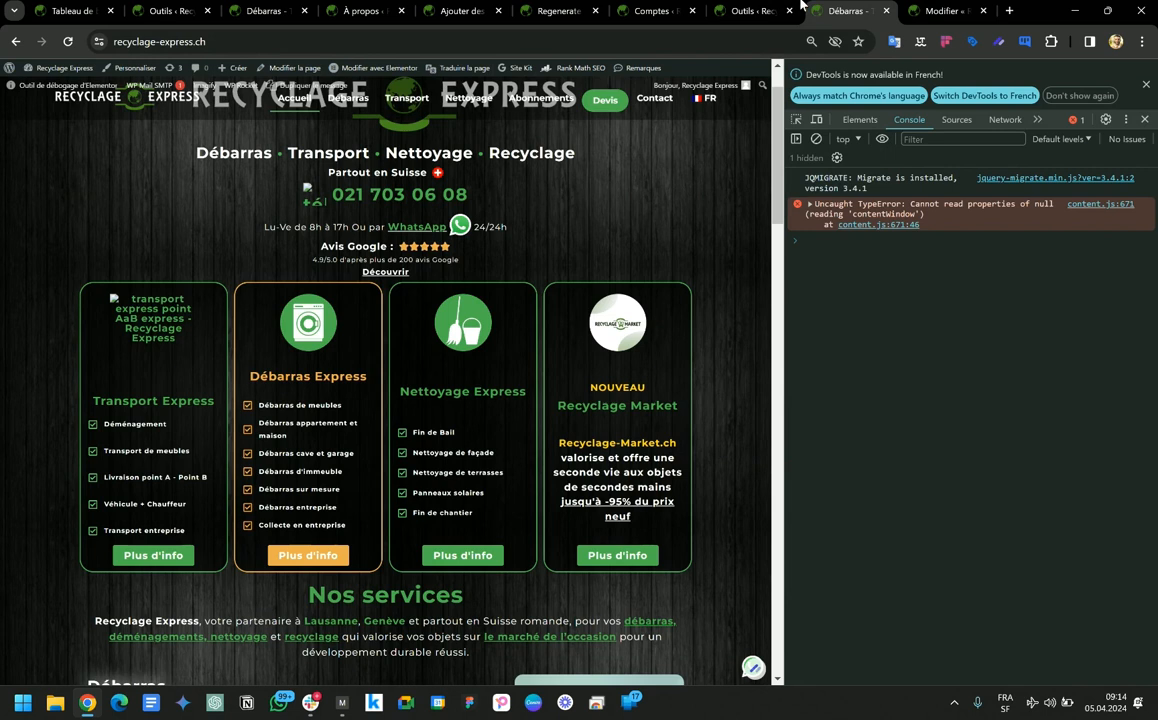
pyautogui.click(737, 12)
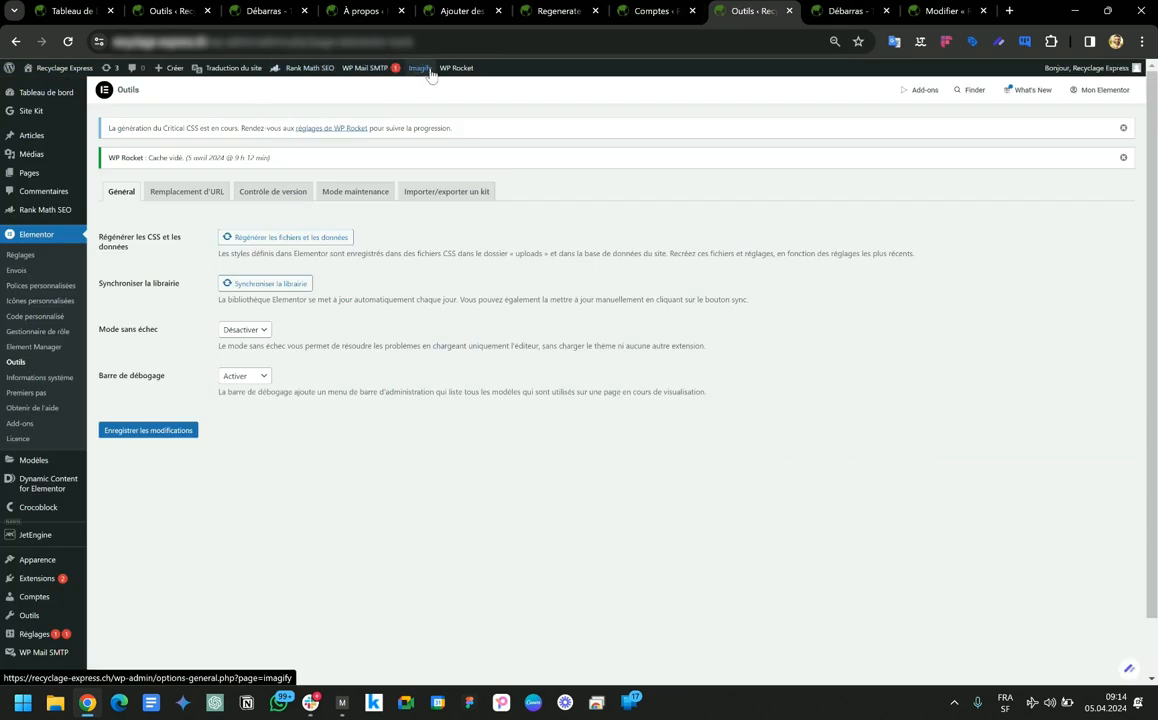
pyautogui.moveTo(460, 72)
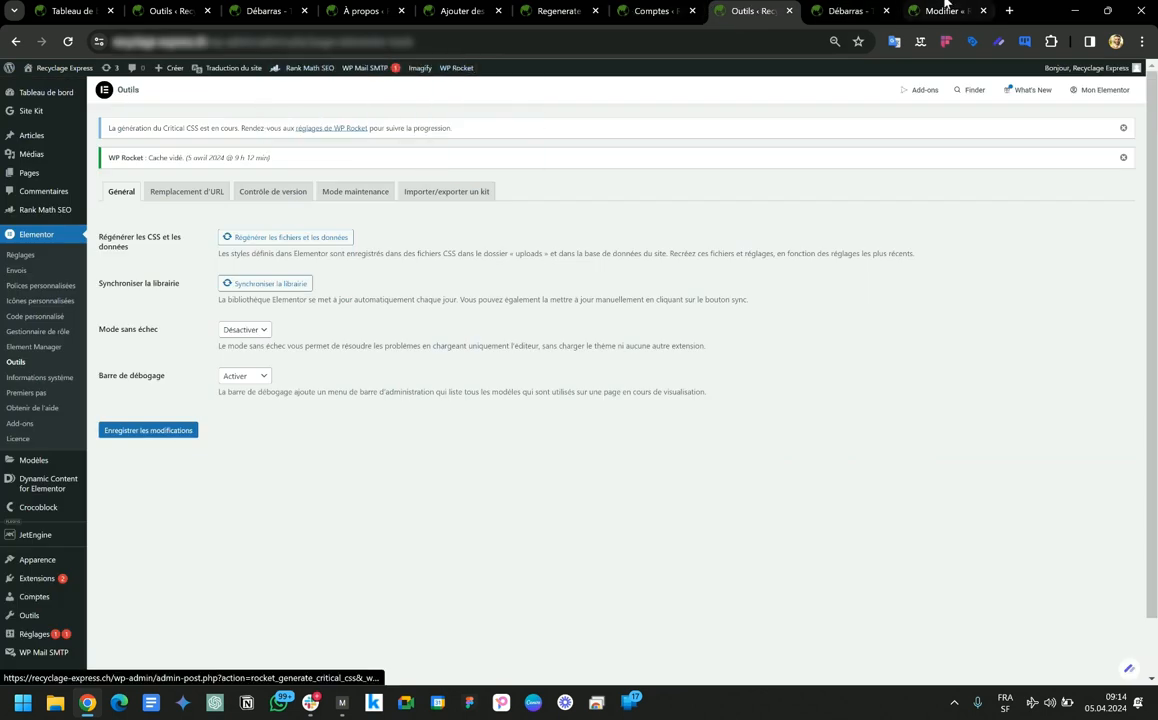
pyautogui.click(912, 12)
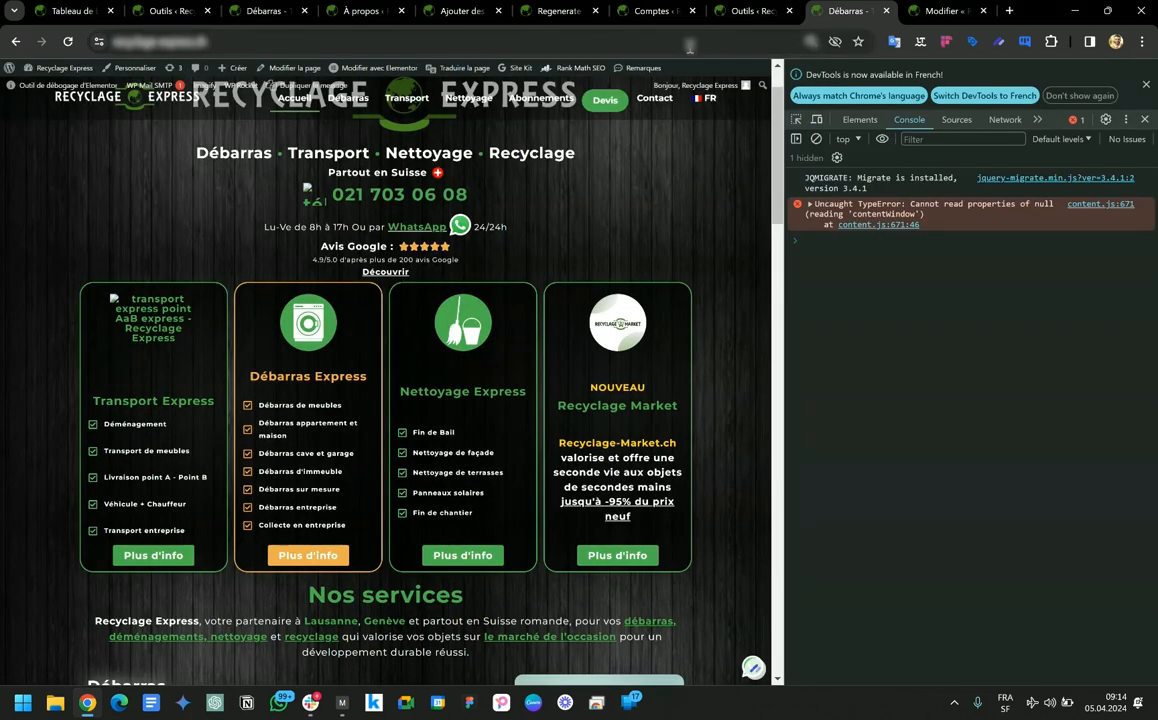
# Reload the live home page and check its phone icon, service cards and the images further down
pyautogui.click(843, 11)
pyautogui.press('Return')
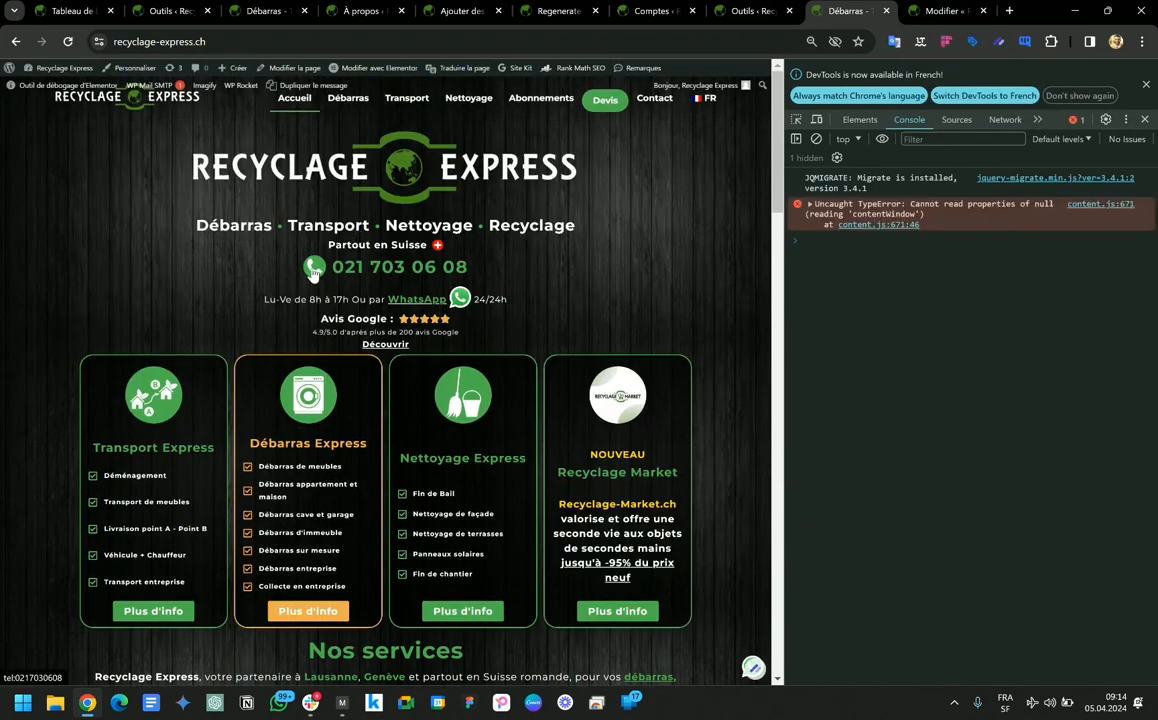
pyautogui.scroll(-2, 352, 406)
pyautogui.scroll(2, 360, 400)
pyautogui.scroll(-6, 395, 373)
pyautogui.scroll(6, 398, 345)
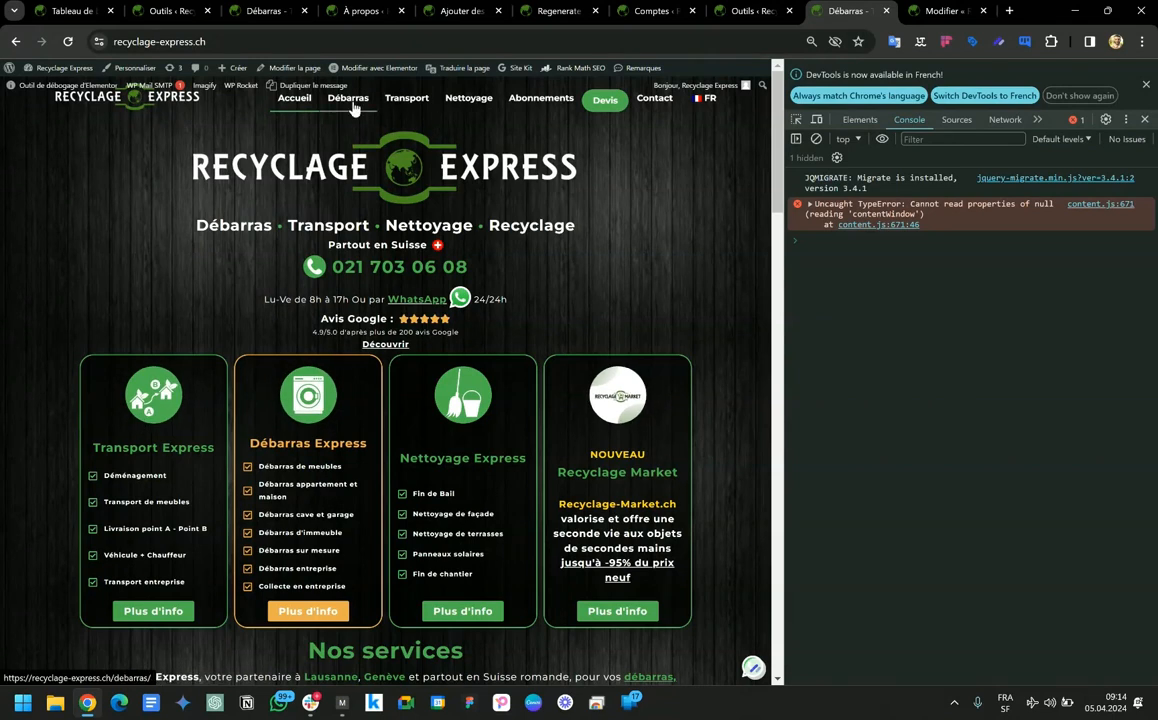
pyautogui.moveTo(350, 101)
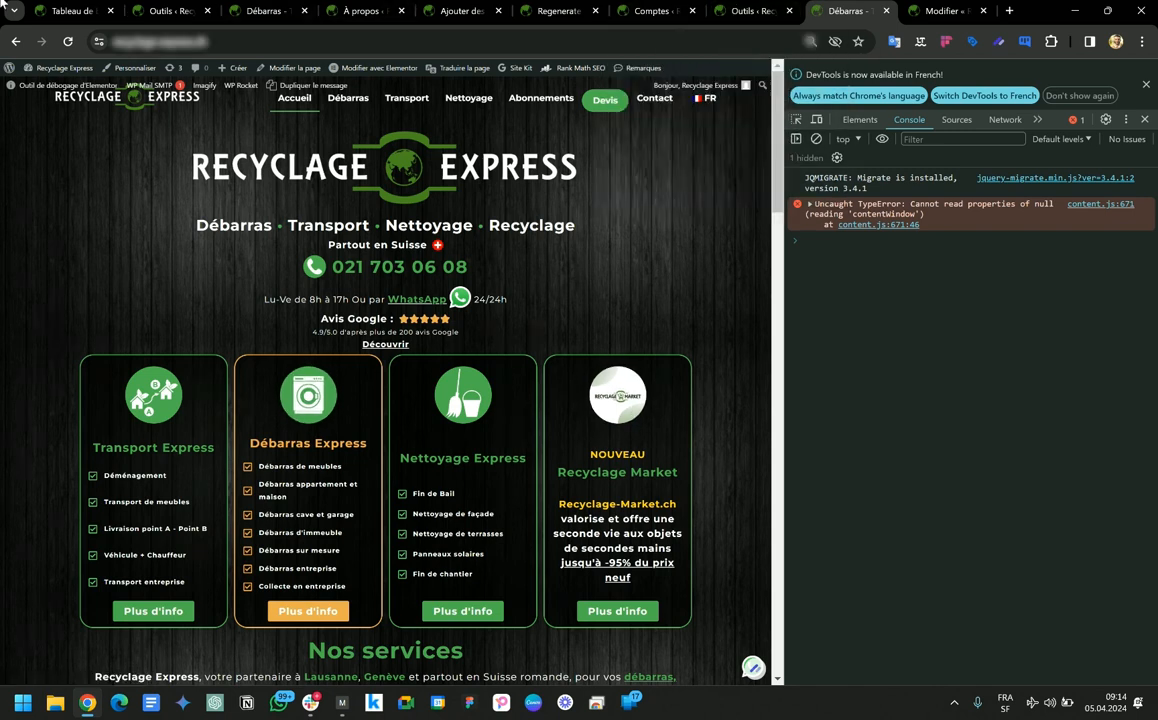
# Find the thumbnail regeneration tool among the WordPress Outils entries and open it
pyautogui.click(46, 8)
pyautogui.moveTo(40, 447)
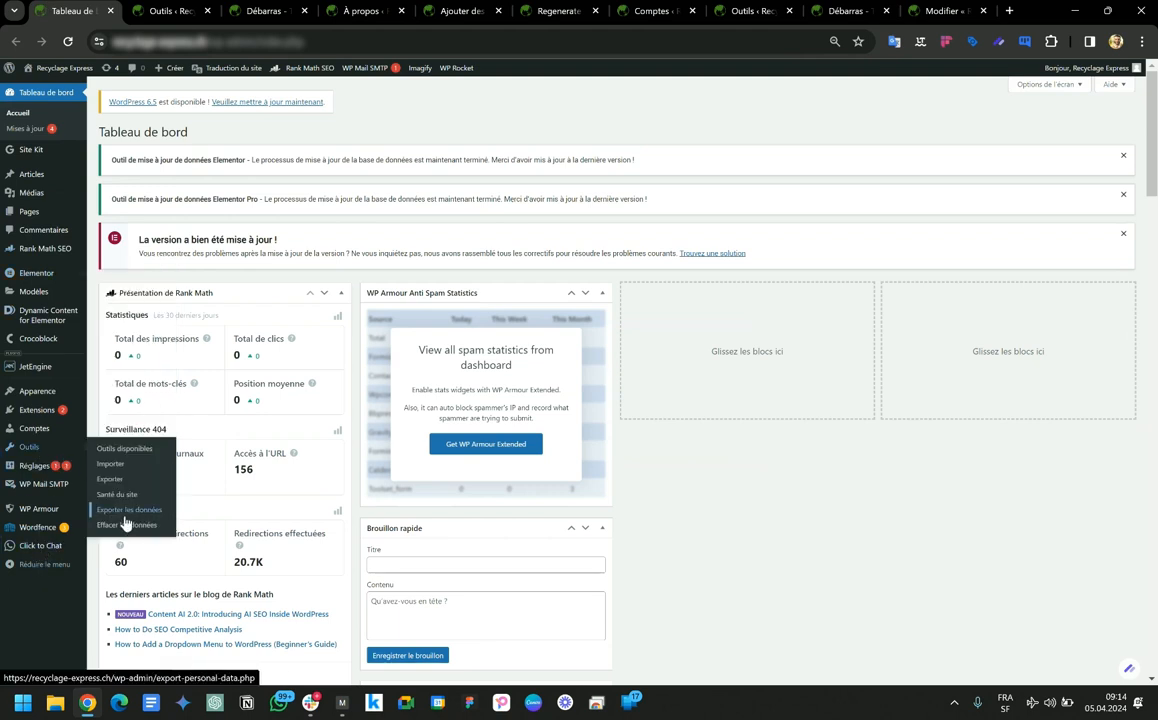
pyautogui.click(170, 10)
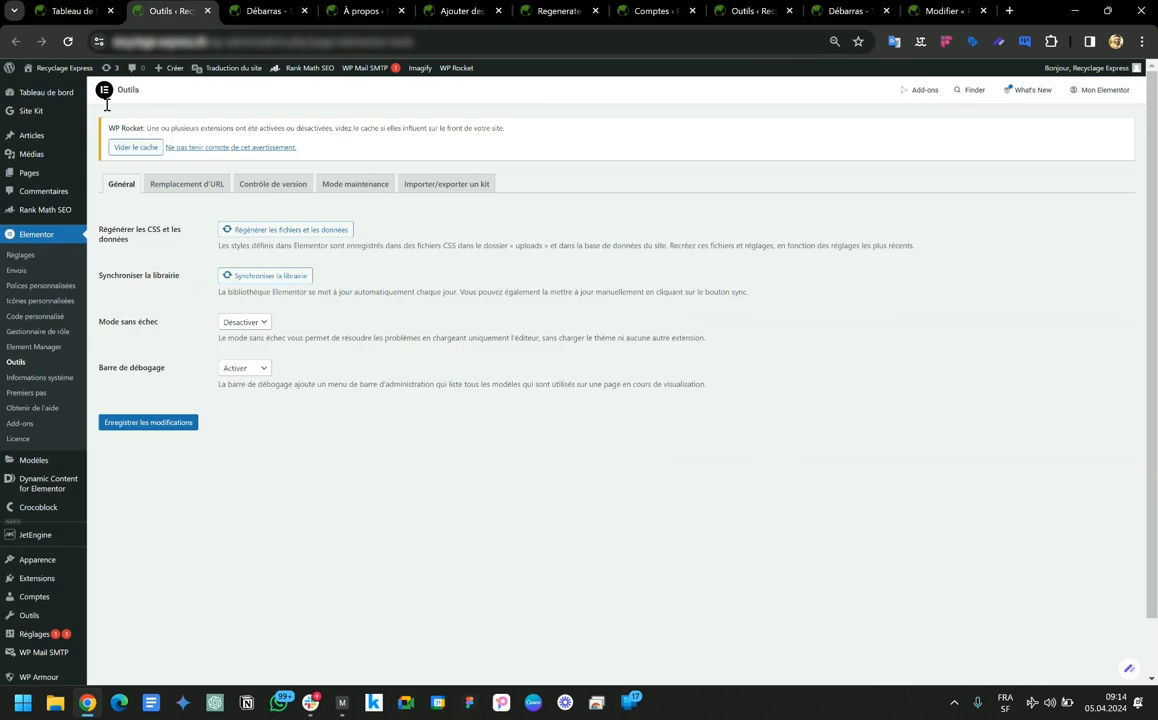
pyautogui.scroll(-2, 44, 450)
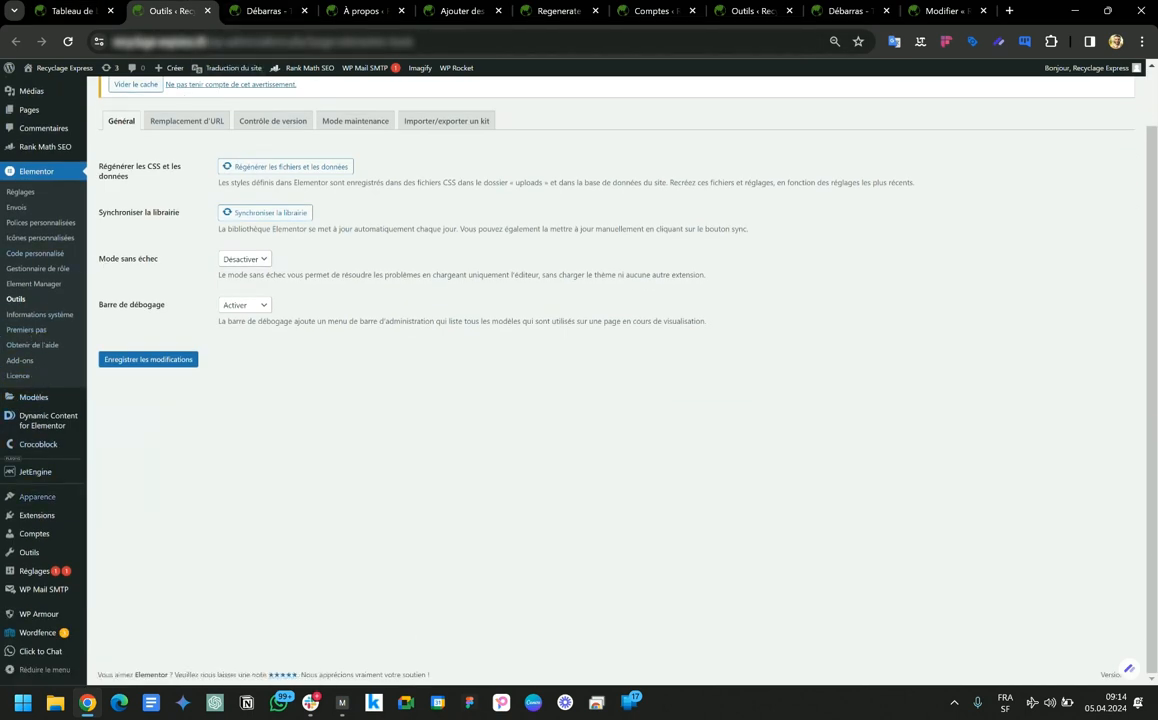
pyautogui.moveTo(25, 558)
pyautogui.click(129, 621)
# Compare the live home page with its Elementor editor version, checking the images from the header down to the Débarras section
pyautogui.click(757, 8)
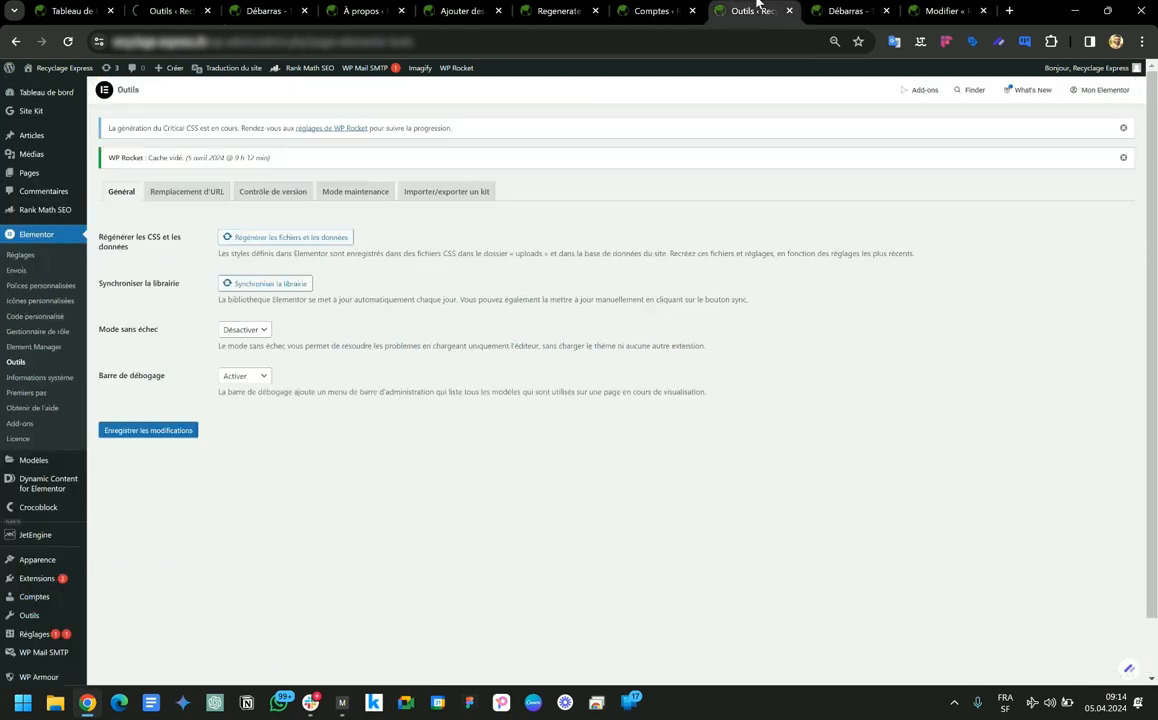
pyautogui.click(846, 9)
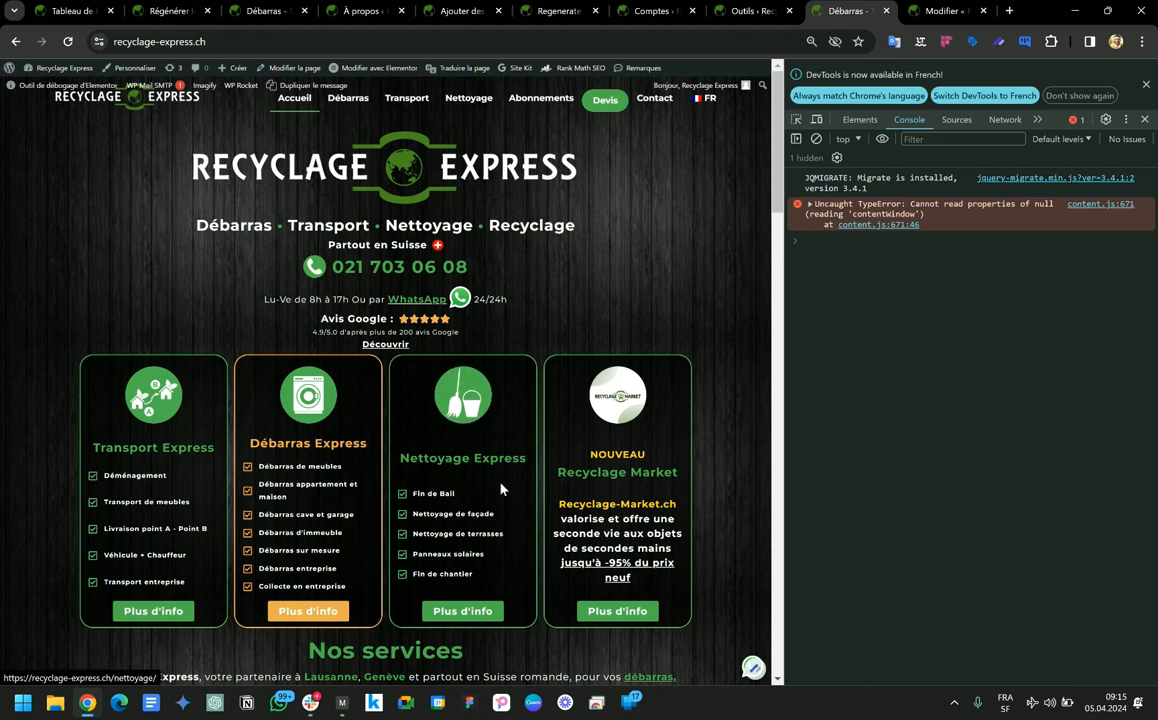
pyautogui.click(950, 9)
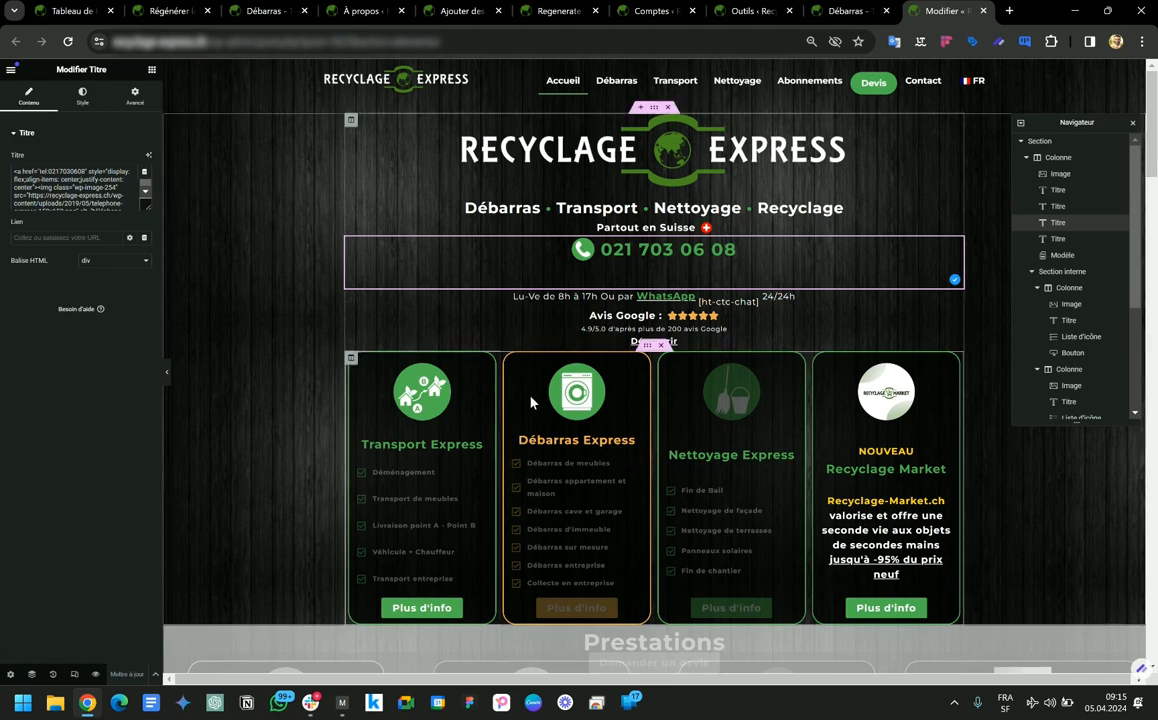
pyautogui.scroll(-2, 476, 314)
pyautogui.scroll(2, 680, 265)
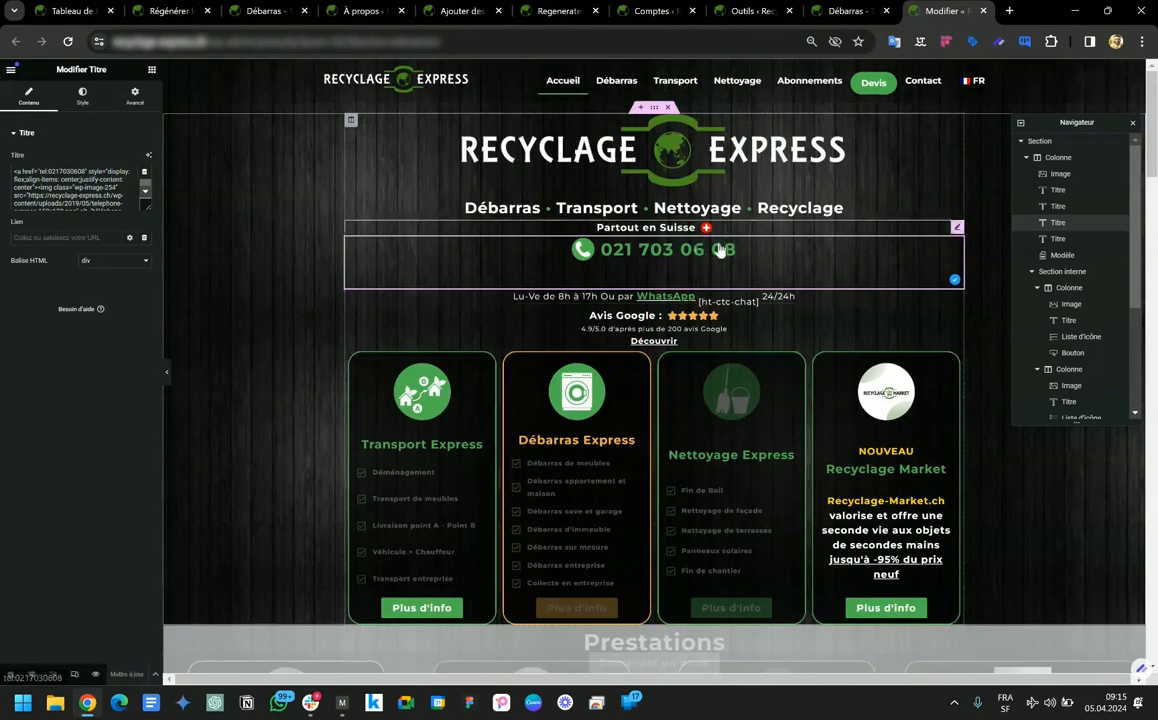
pyautogui.scroll(-4, 720, 268)
pyautogui.scroll(-5, 648, 366)
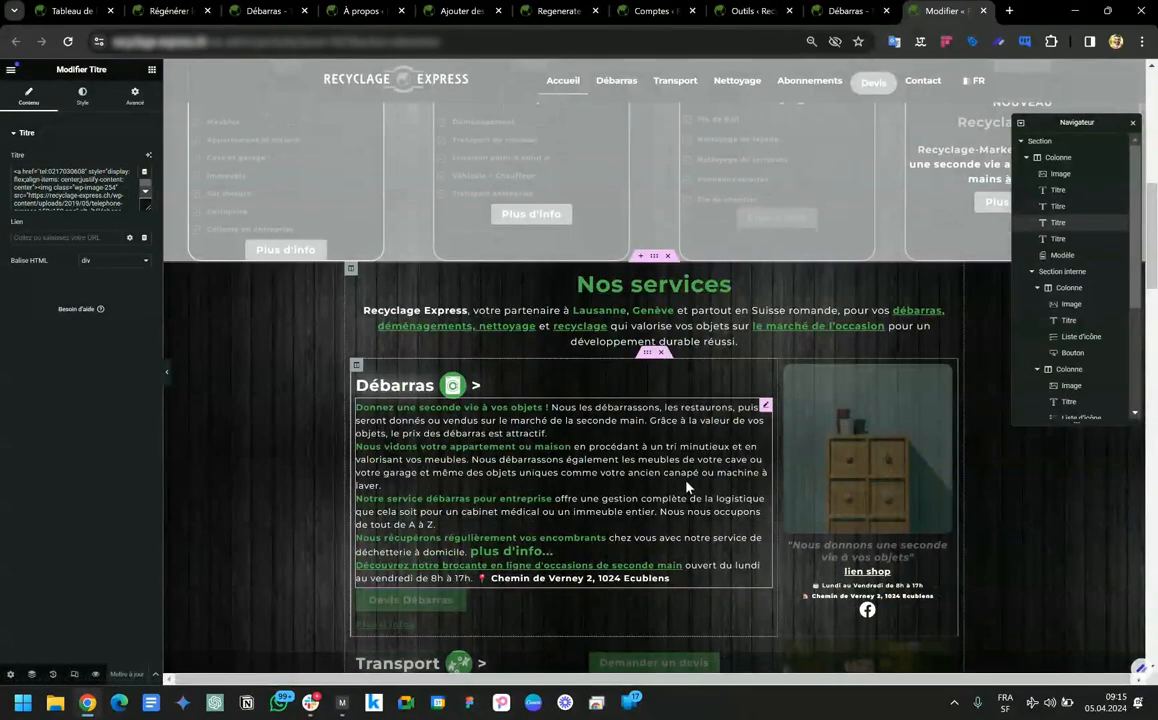
# Examine the HTML content of the title widgets holding the Débarras and Transport descriptions
pyautogui.click(430, 477)
pyautogui.scroll(-4, 430, 478)
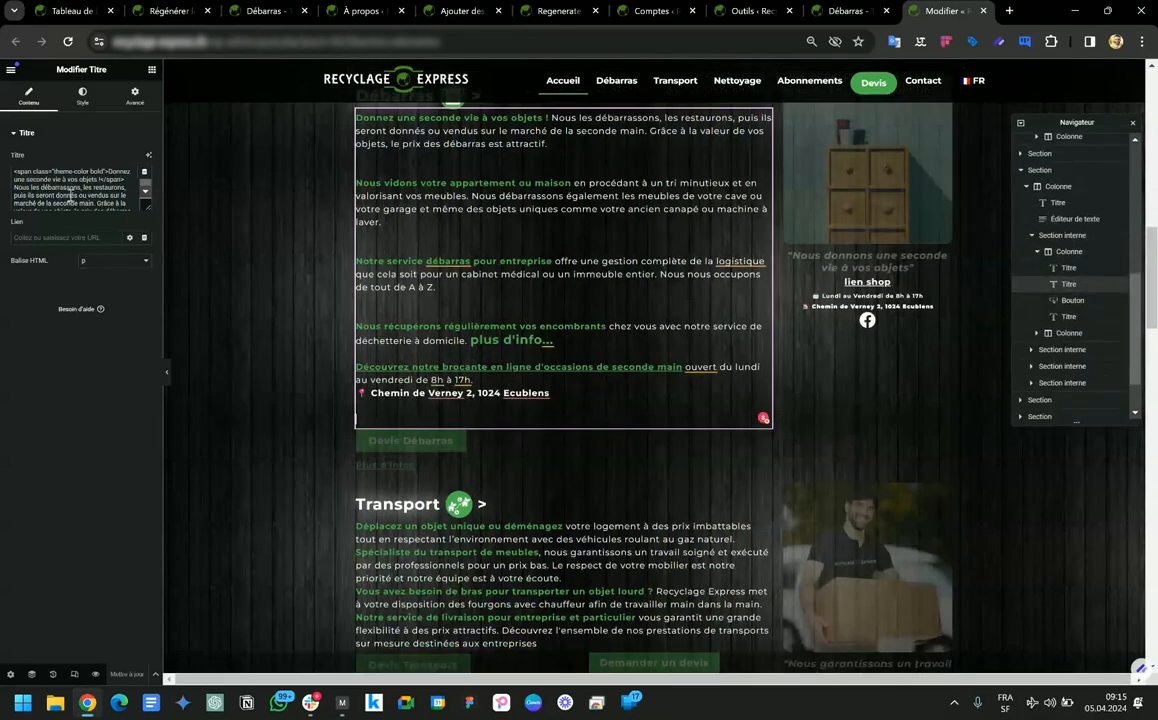
pyautogui.click(64, 186)
pyautogui.moveTo(146, 207); pyautogui.dragTo(146, 483)
pyautogui.scroll(-1, 73, 299)
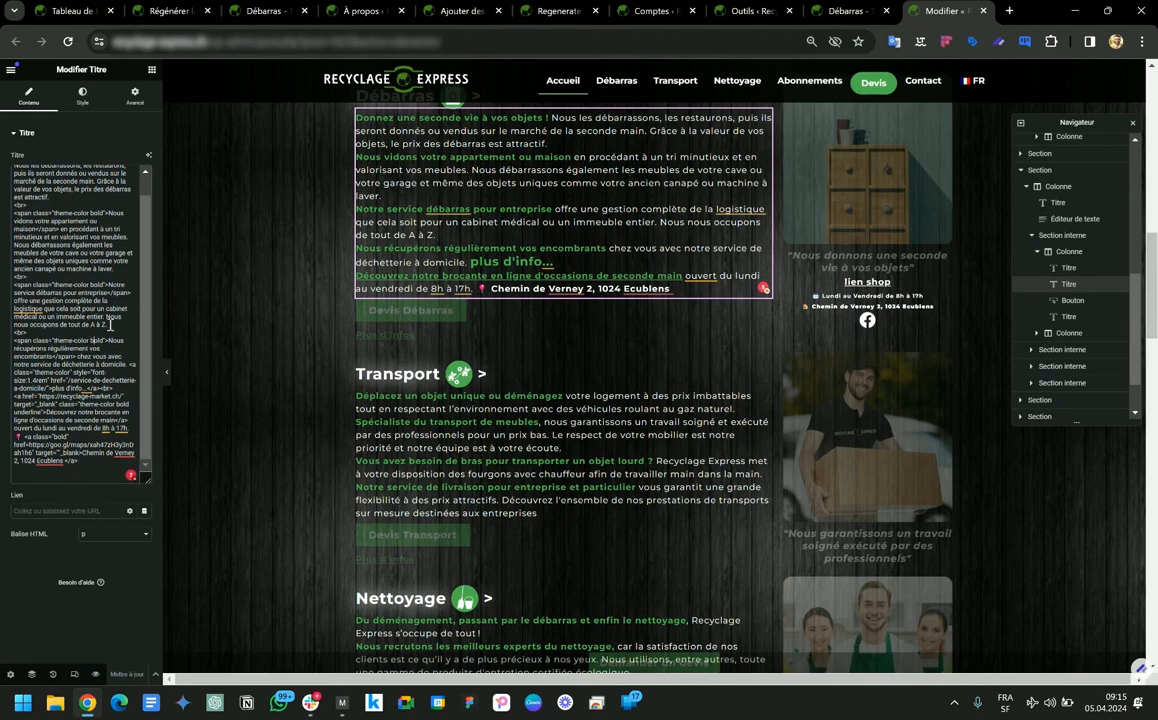
pyautogui.click(609, 460)
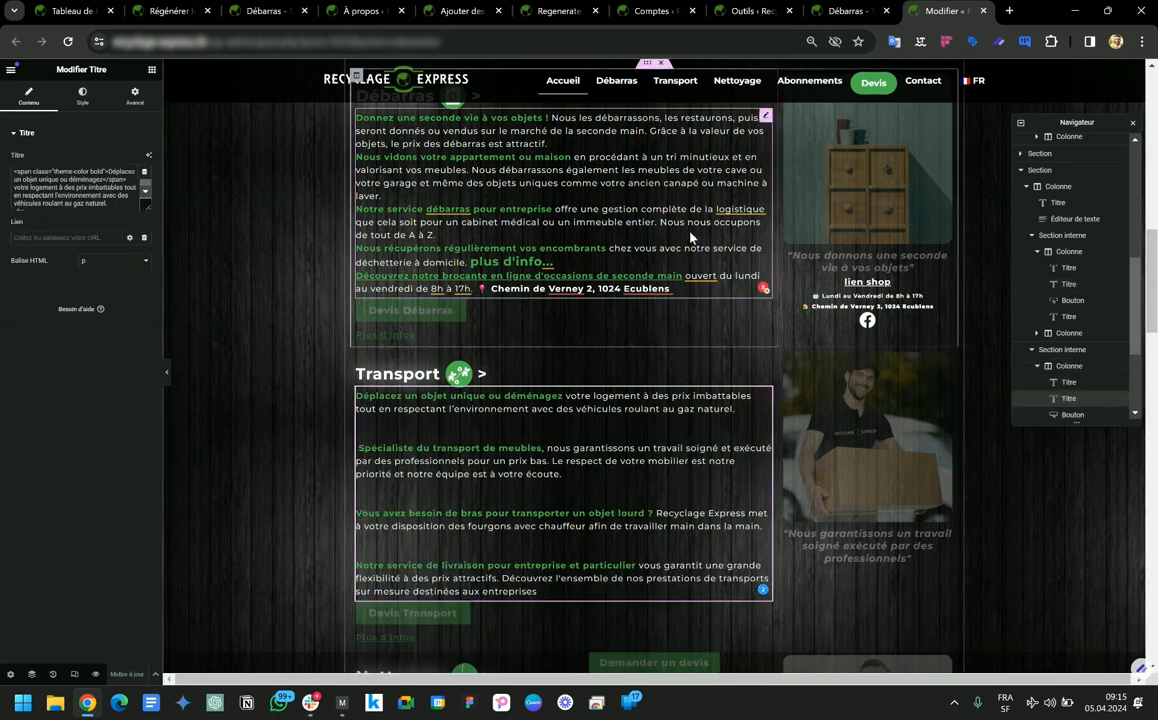
pyautogui.scroll(2, 690, 236)
pyautogui.click(511, 350)
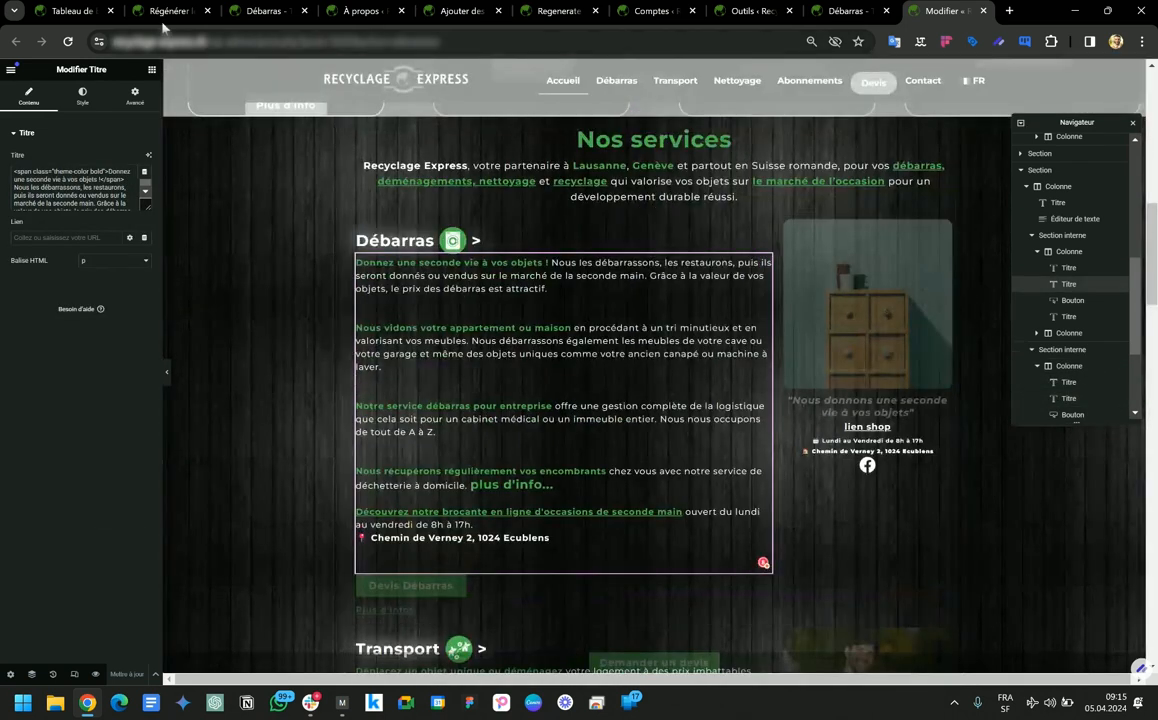
# Keep a copy of the Débarras description markup in footer.php in Visual Studio Code and add a text editor widget to the Débarras column
pyautogui.click(152, 71)
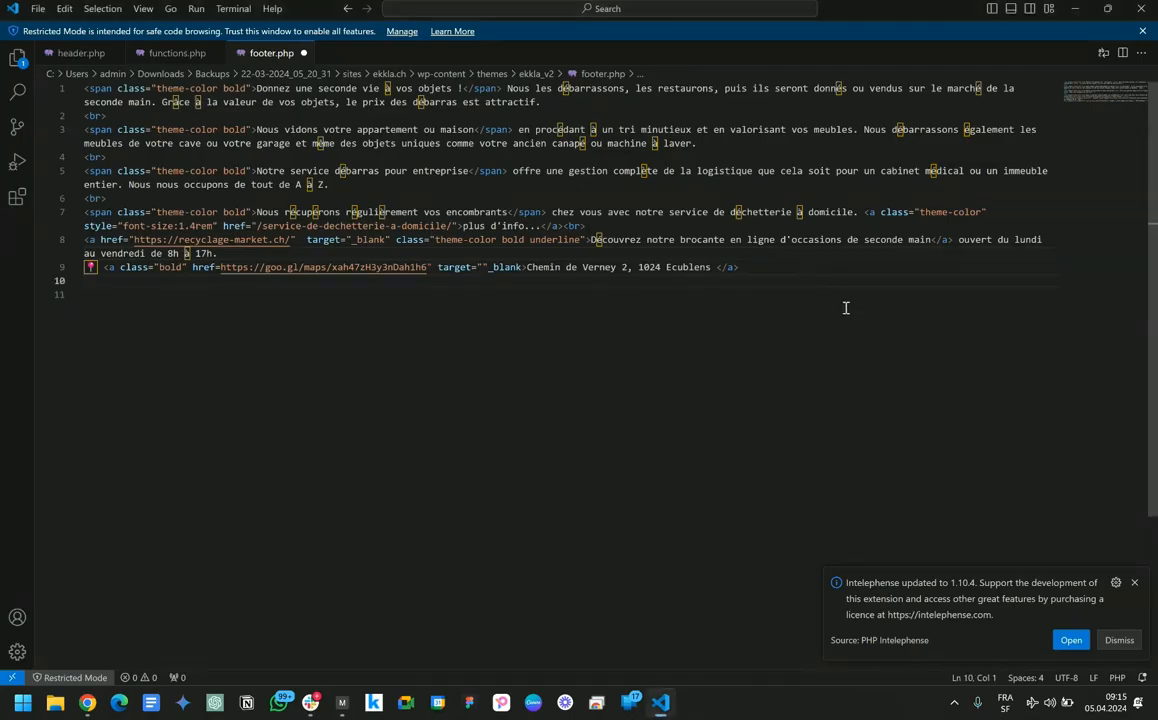
pyautogui.moveTo(791, 212); pyautogui.dragTo(84, 88)
pyautogui.click(773, 302)
pyautogui.moveTo(822, 283); pyautogui.dragTo(13, 25)
pyautogui.hotkey('alt', 'Tab')
# Copy the Transport description's HTML from Elementor into footer.php in Visual Studio Code, below the Débarras markup
pyautogui.scroll(-4, 515, 400)
pyautogui.click(517, 380)
pyautogui.click(130, 200)
pyautogui.hotkey('ctrl', 'a')
pyautogui.hotkey('ctrl', 'c')
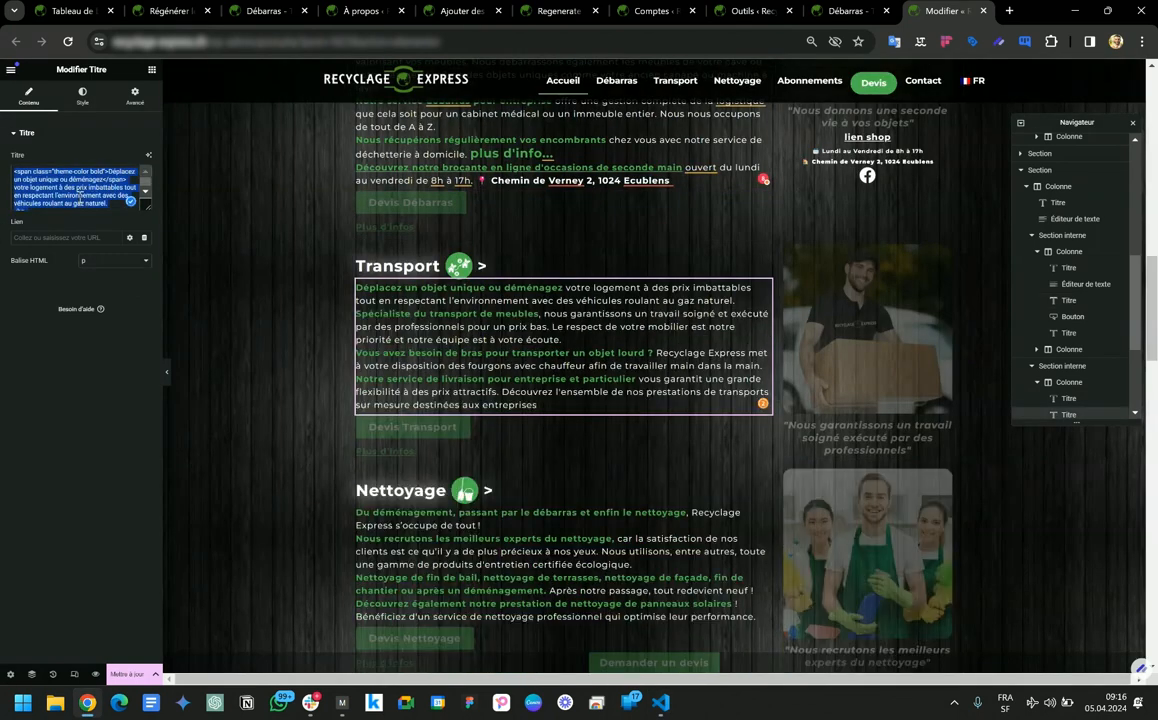
pyautogui.hotkey('alt', 'Tab')
pyautogui.click(779, 266)
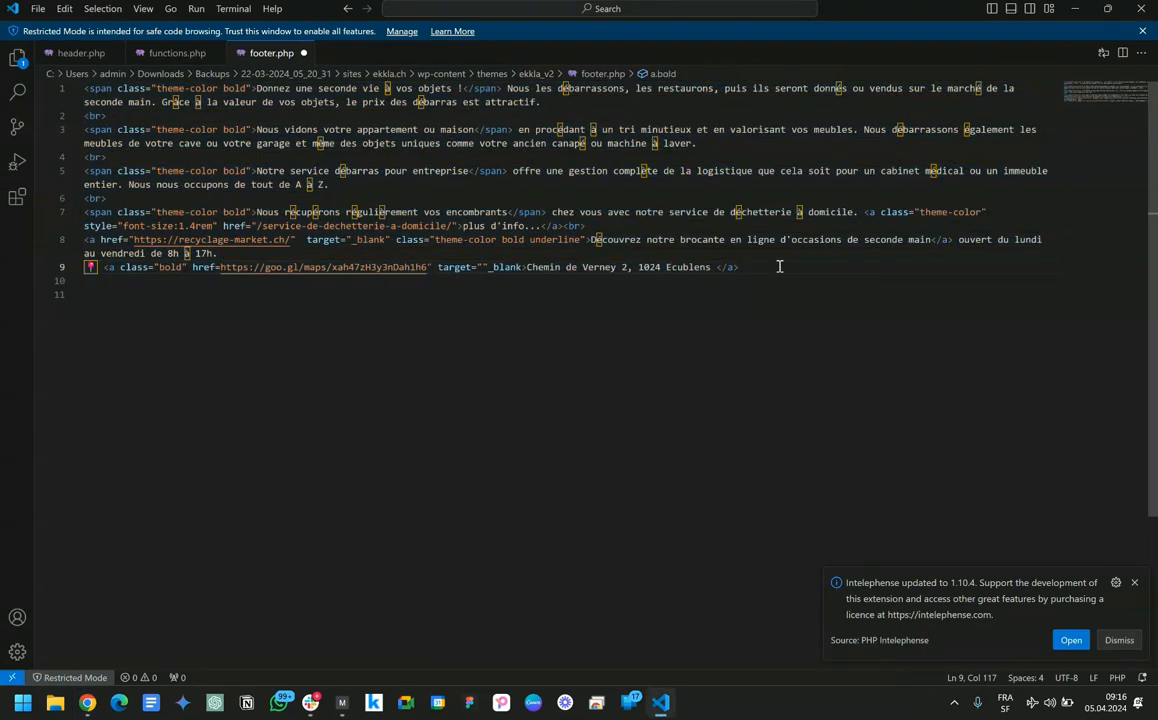
pyautogui.hotkey('ctrl', 'v')
# Copy the Nettoyage description's HTML from Elementor into footer.php in Visual Studio Code, below the Transport markup
pyautogui.hotkey('alt', 'Tab')
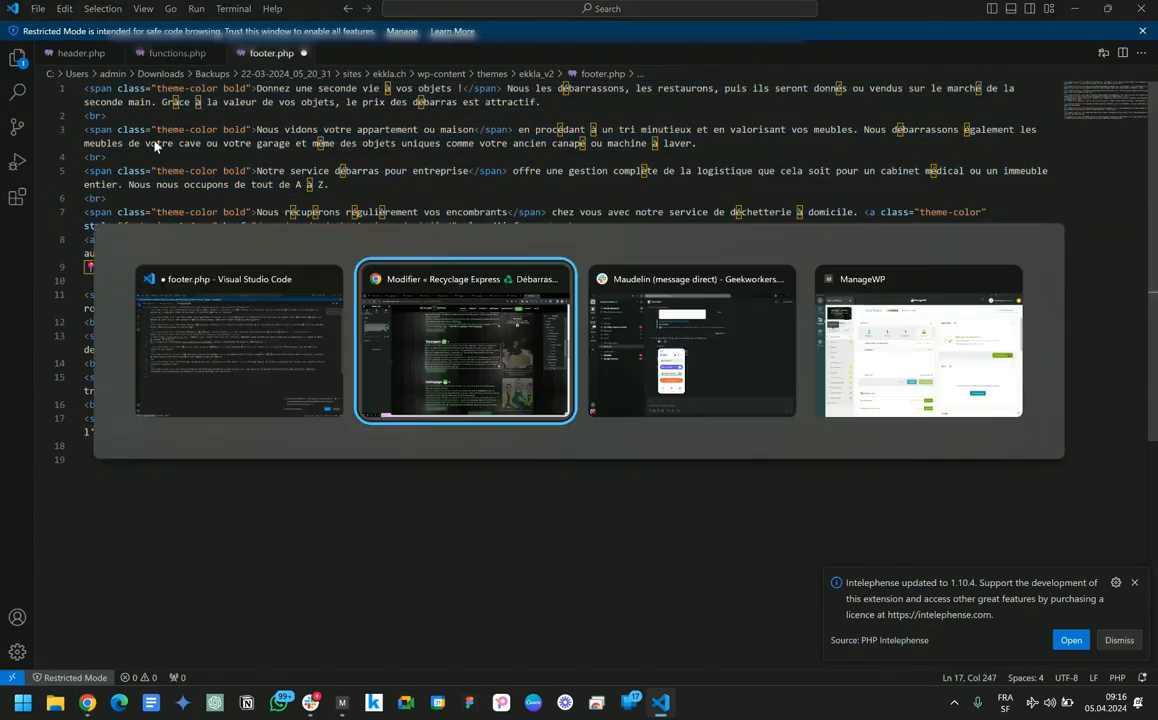
pyautogui.scroll(-3, 650, 411)
pyautogui.click(522, 356)
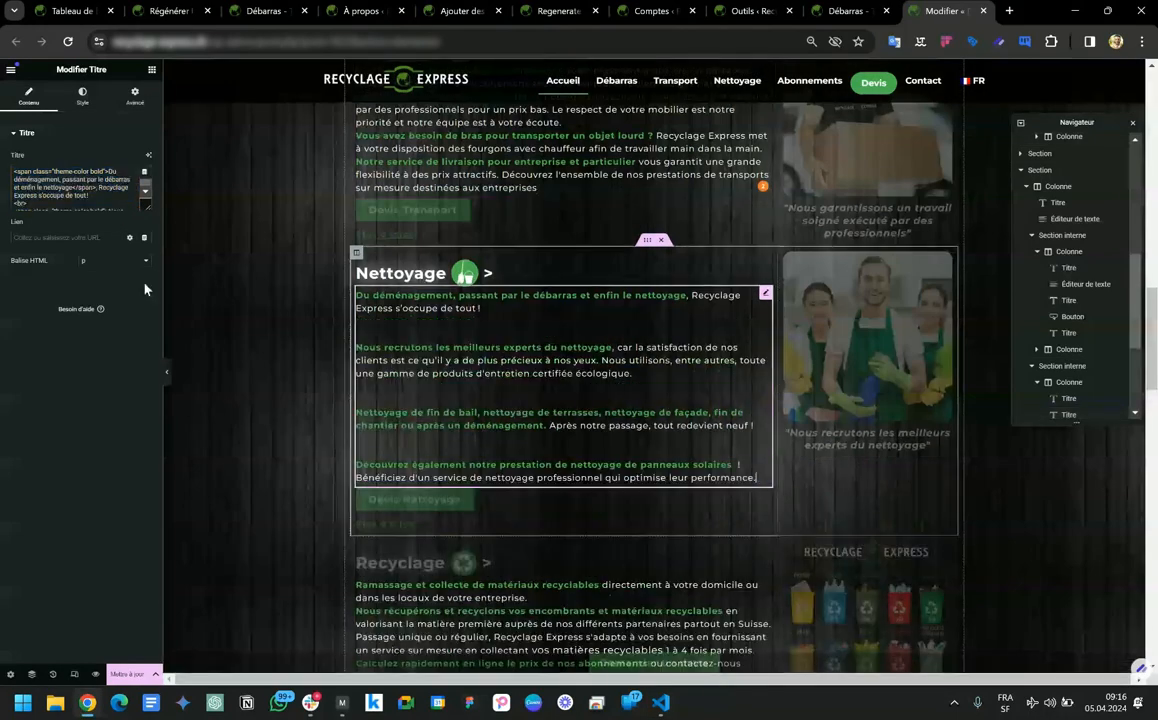
pyautogui.click(57, 177)
pyautogui.hotkey('ctrl', 'a')
pyautogui.hotkey('ctrl', 'c')
pyautogui.hotkey('alt', 'Tab')
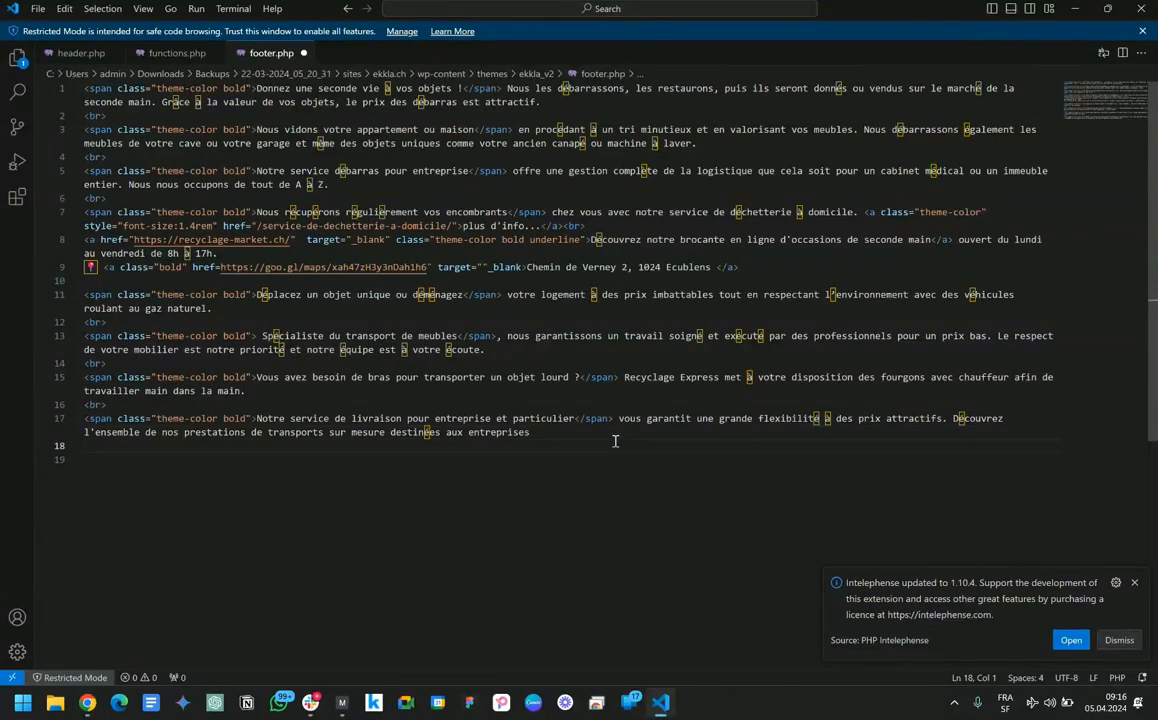
pyautogui.hotkey('ctrl', 'v')
pyautogui.scroll(-3, 616, 441)
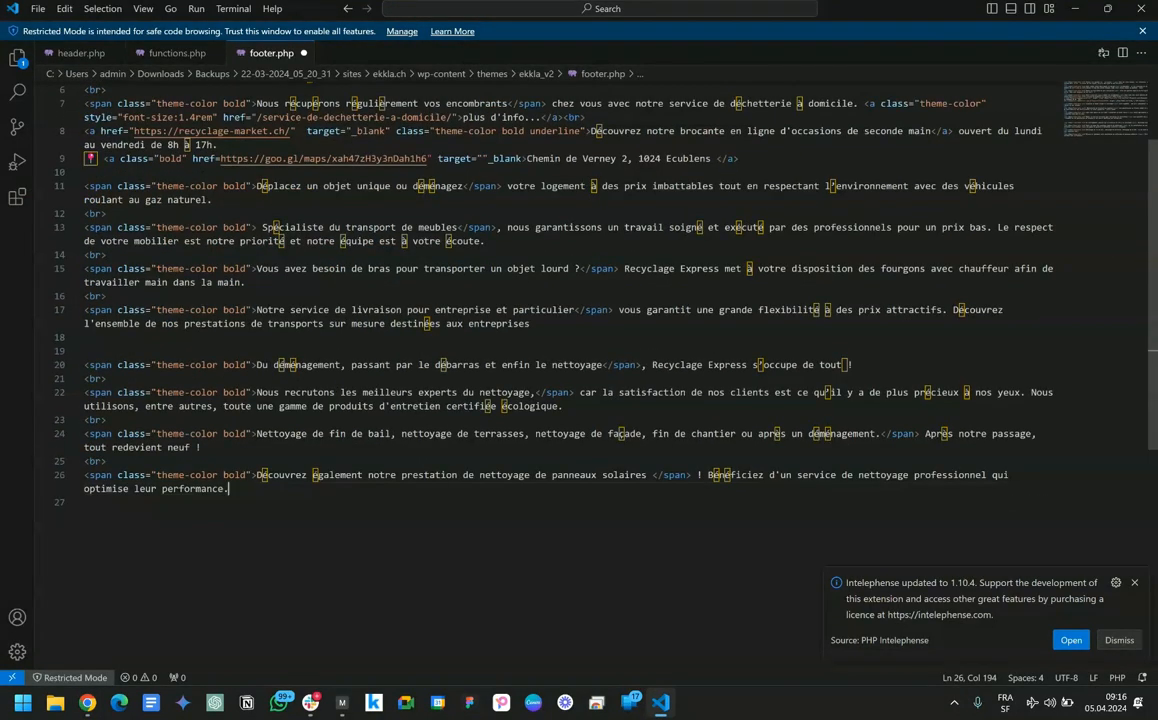
pyautogui.scroll(3, 1118, 89)
# Back in Elementor, add another text editor widget under the Débarras heading and copy the original description's HTML
pyautogui.hotkey('alt', 'Tab')
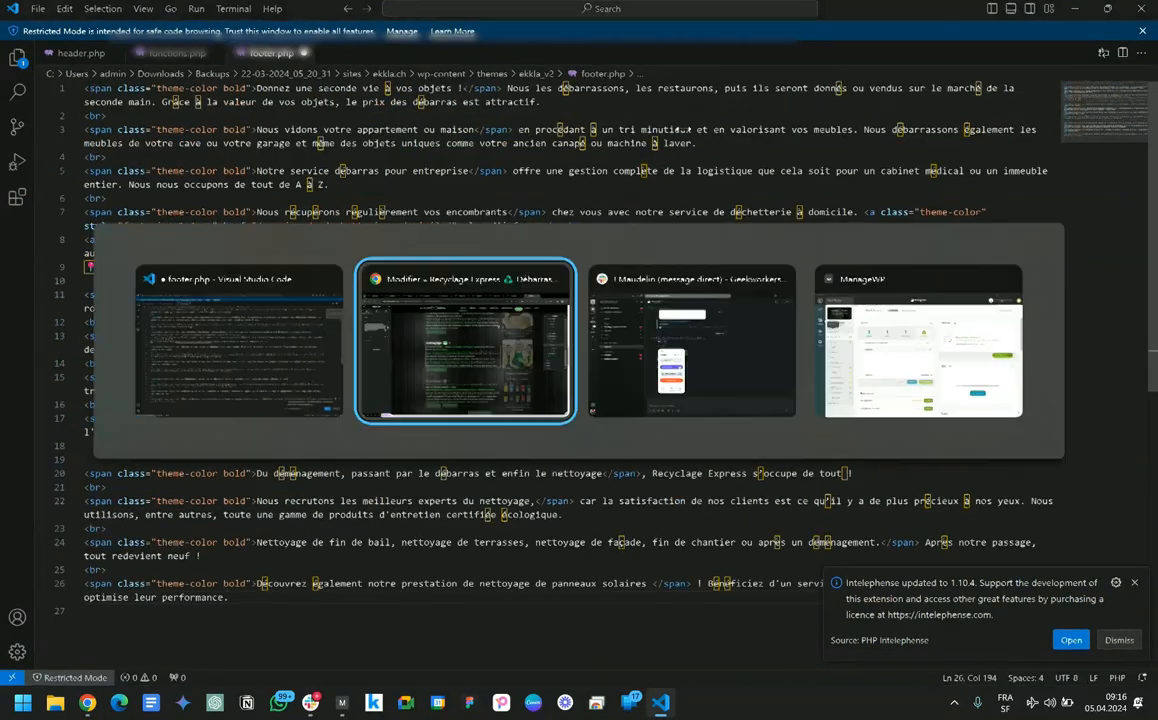
pyautogui.scroll(4, 703, 360)
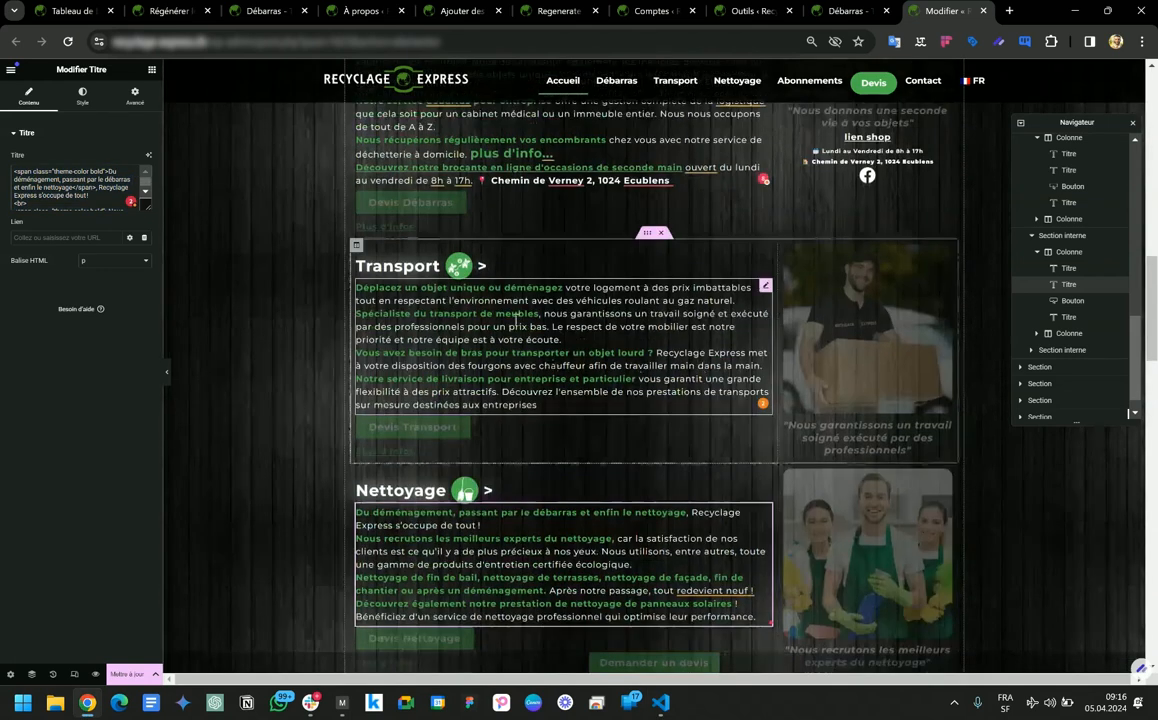
pyautogui.click(478, 206)
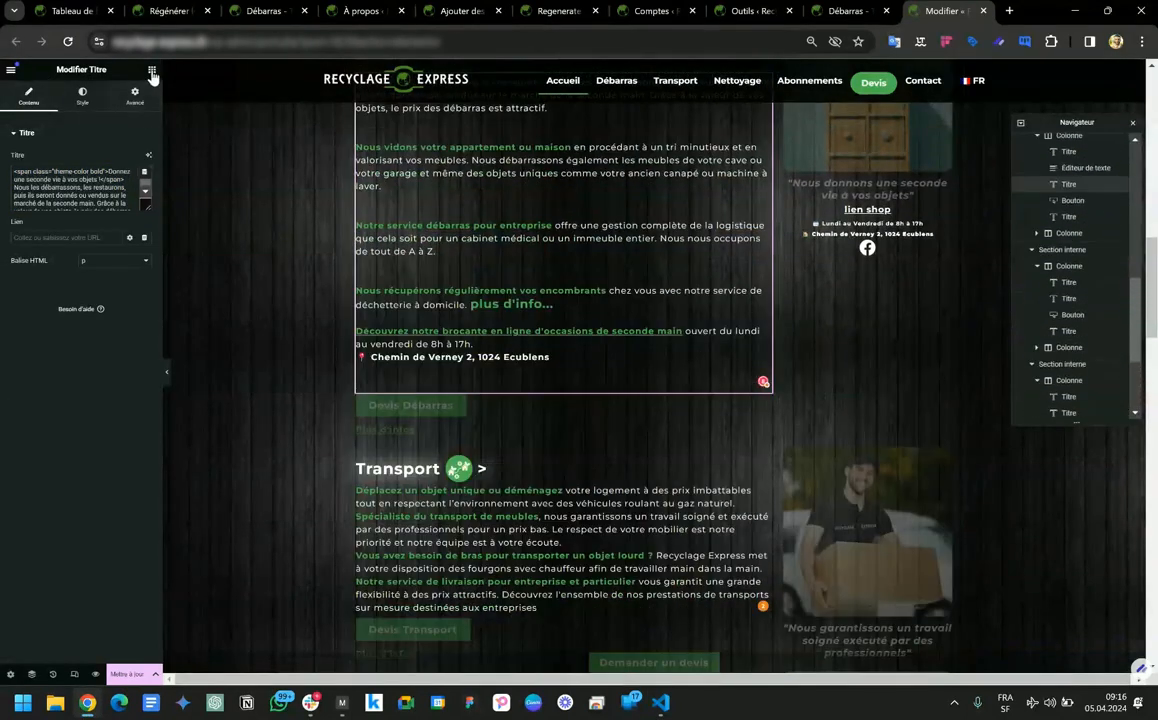
pyautogui.click(151, 69)
pyautogui.moveTo(52, 370); pyautogui.dragTo(386, 121)
pyautogui.click(500, 462)
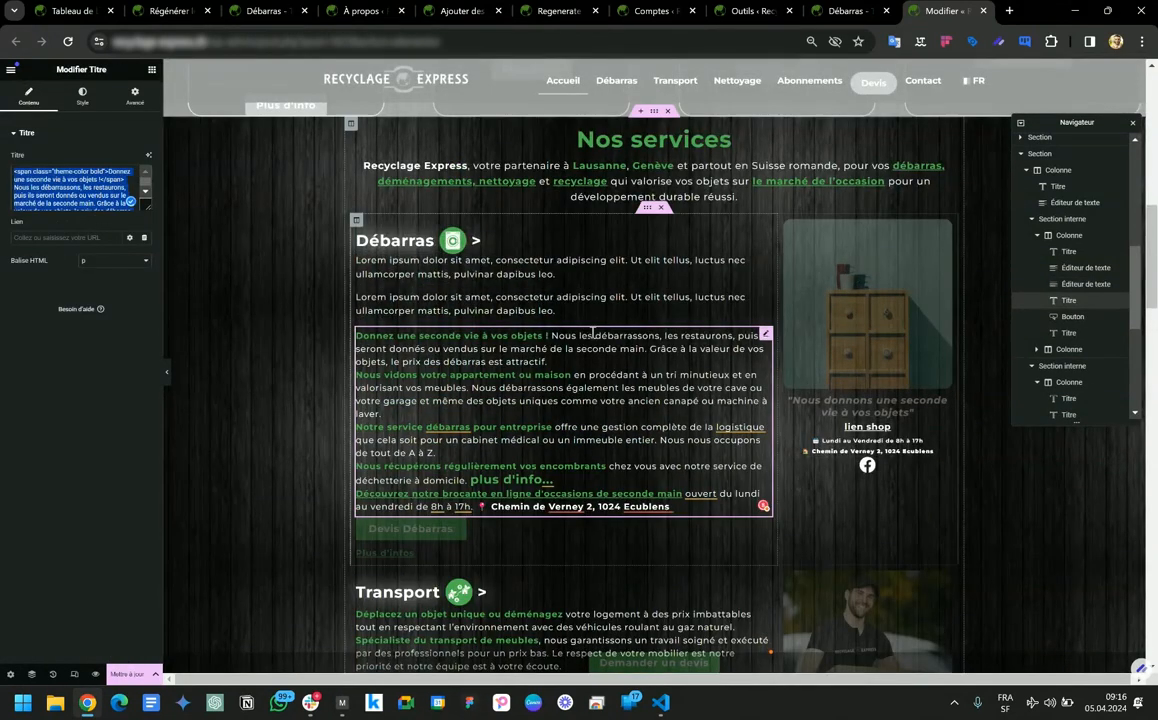
# Delete the extra text editor widget and replace the remaining one's placeholder with the copied Débarras HTML in code view
pyautogui.rightClick(485, 274)
pyautogui.click(614, 549)
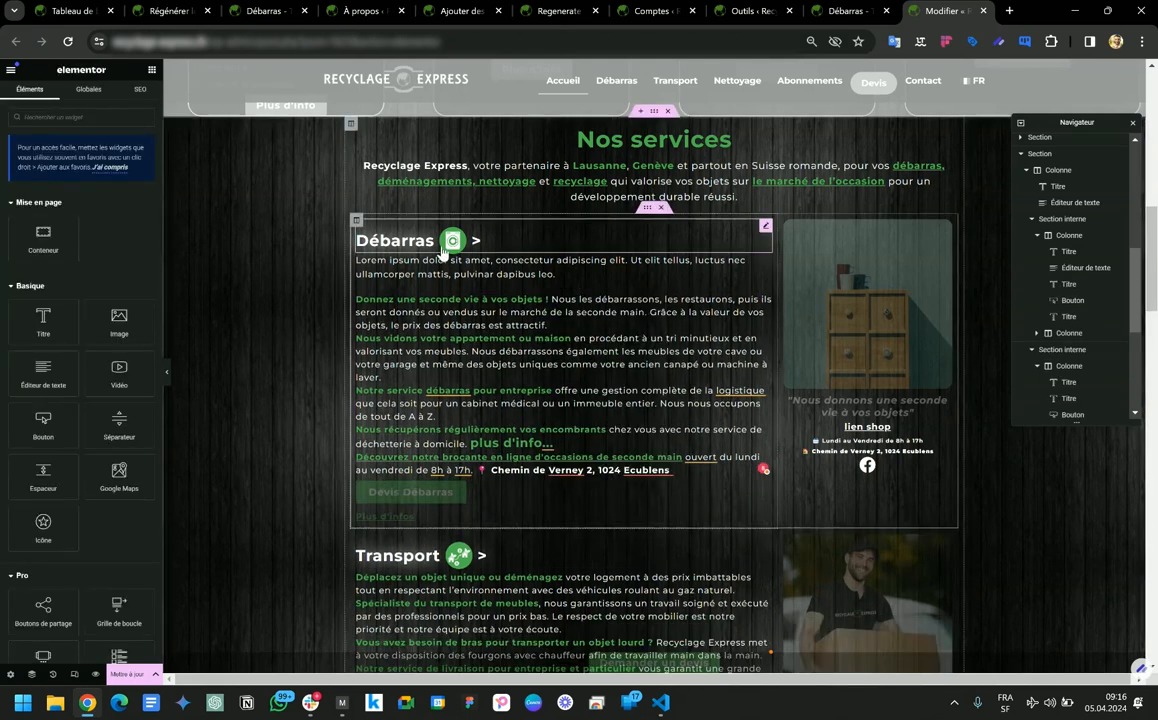
pyautogui.click(500, 267)
pyautogui.click(132, 189)
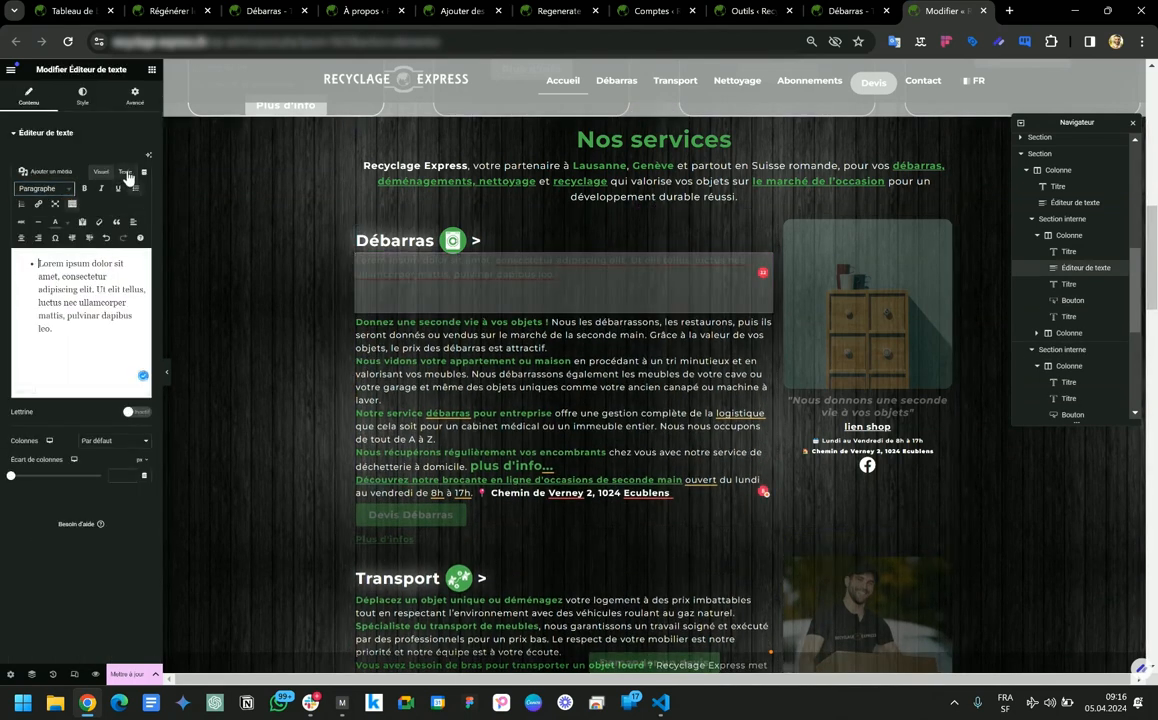
pyautogui.click(126, 173)
pyautogui.click(77, 273)
pyautogui.hotkey('ctrl', 'a')
pyautogui.hotkey('ctrl', 'v')
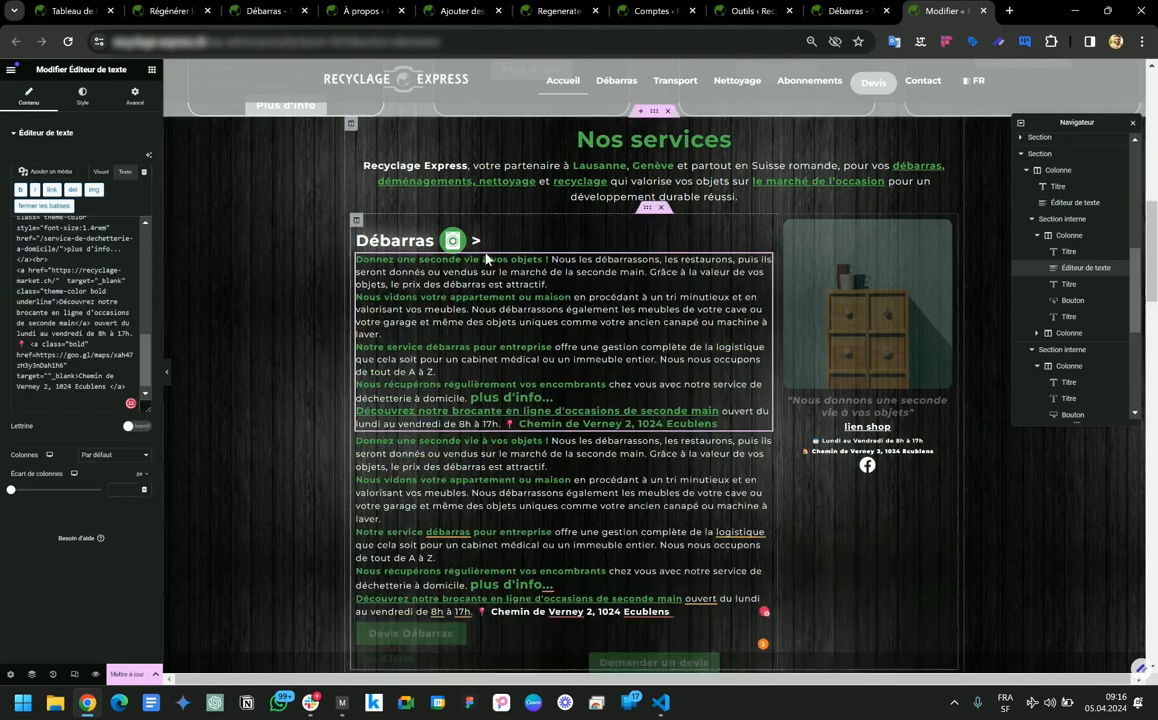
# Compare the new Débarras text editor widget with the original title widget, checking the line spacing and both the visual and code views
pyautogui.click(553, 527)
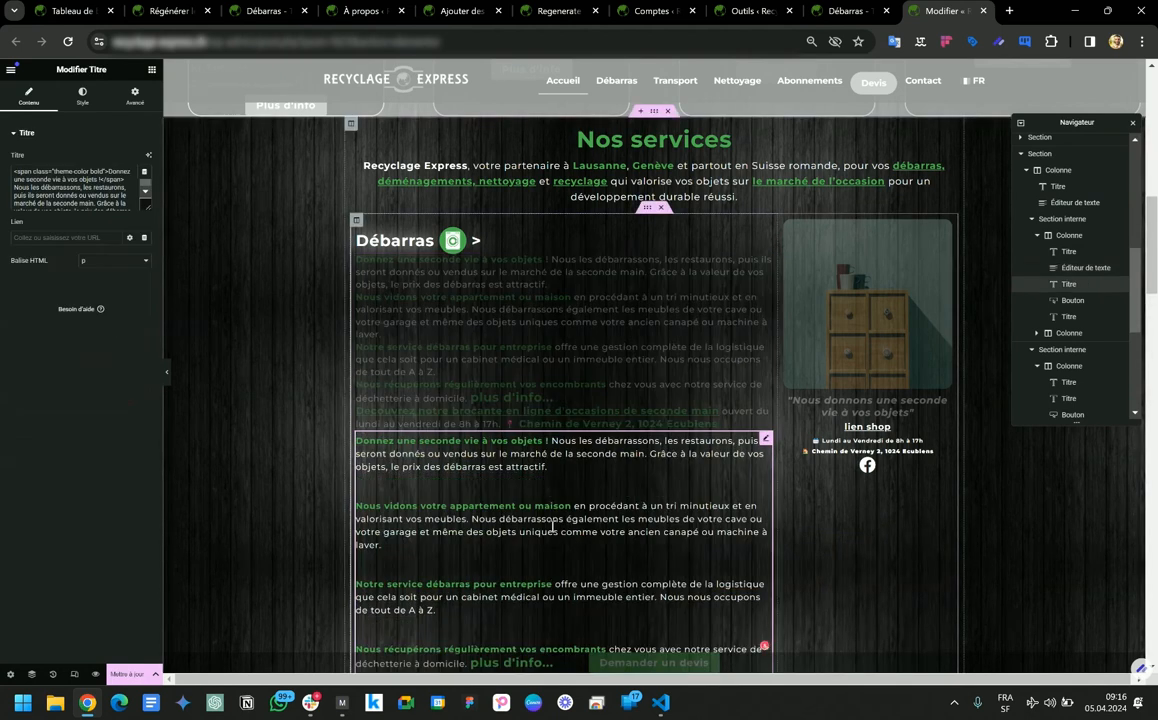
pyautogui.click(414, 325)
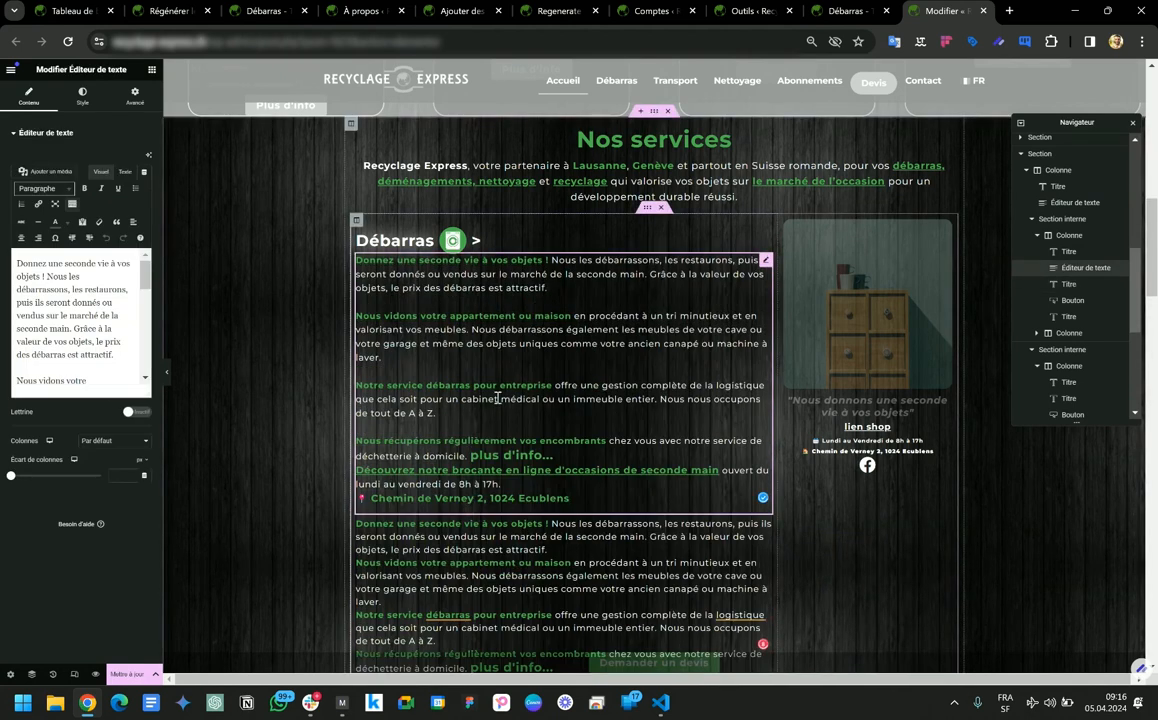
pyautogui.click(124, 172)
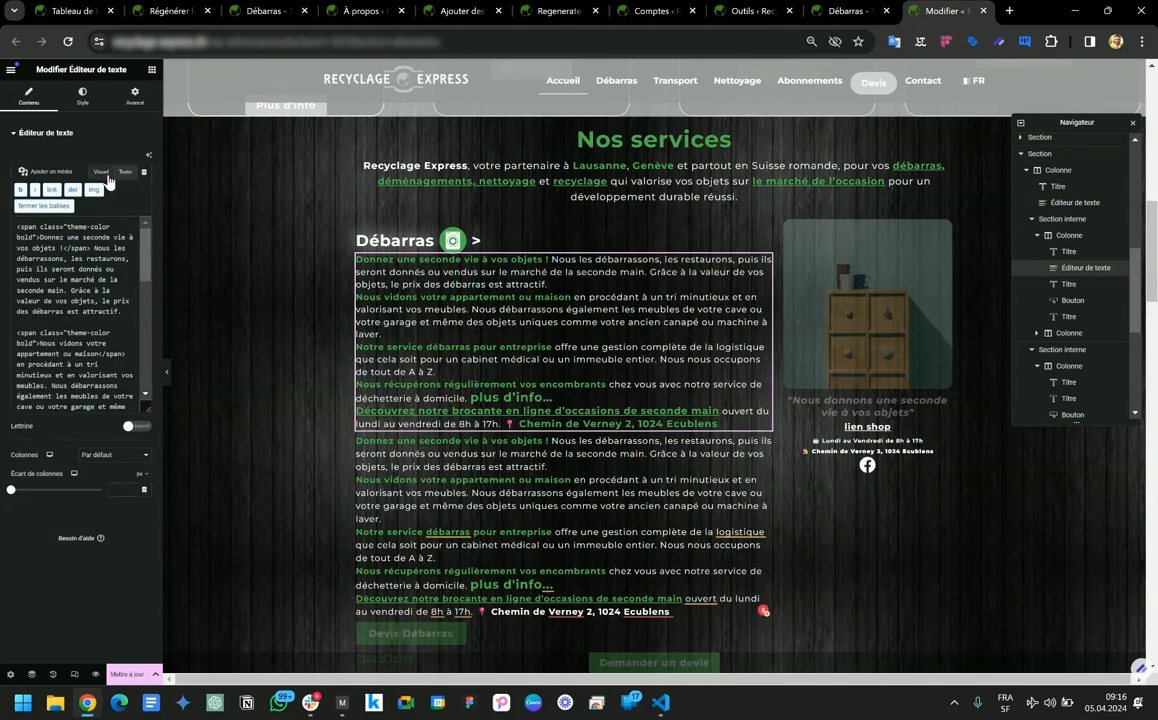
pyautogui.click(103, 173)
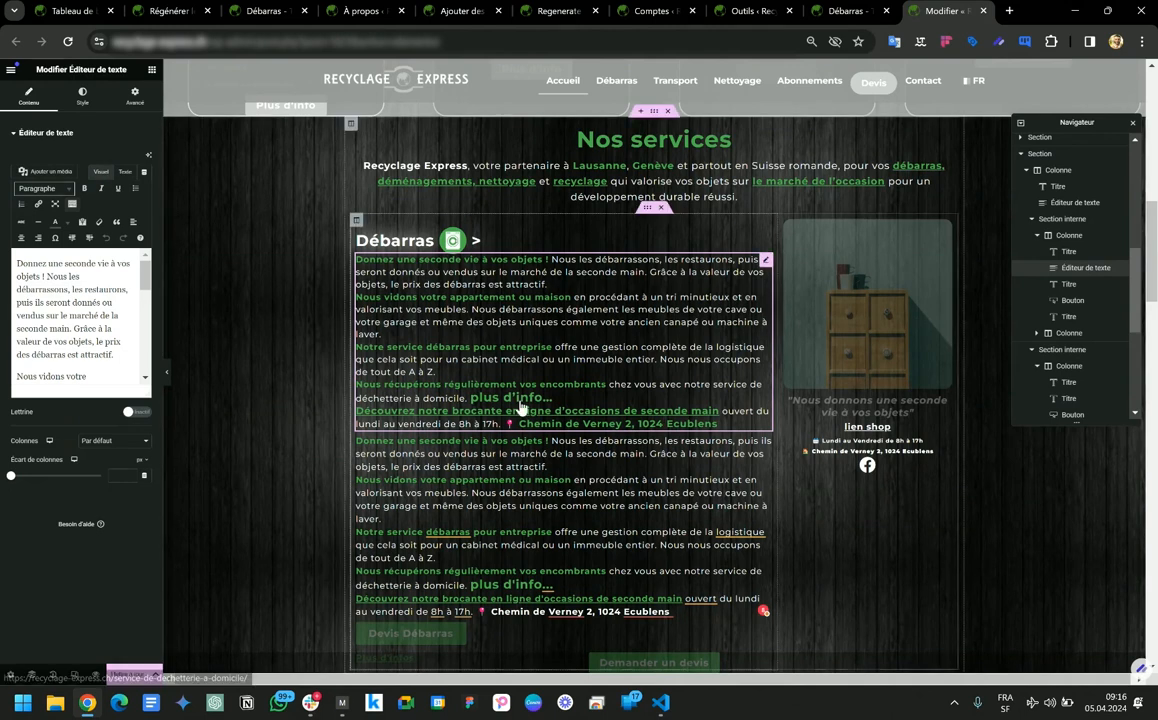
pyautogui.scroll(-3, 515, 405)
pyautogui.click(432, 318)
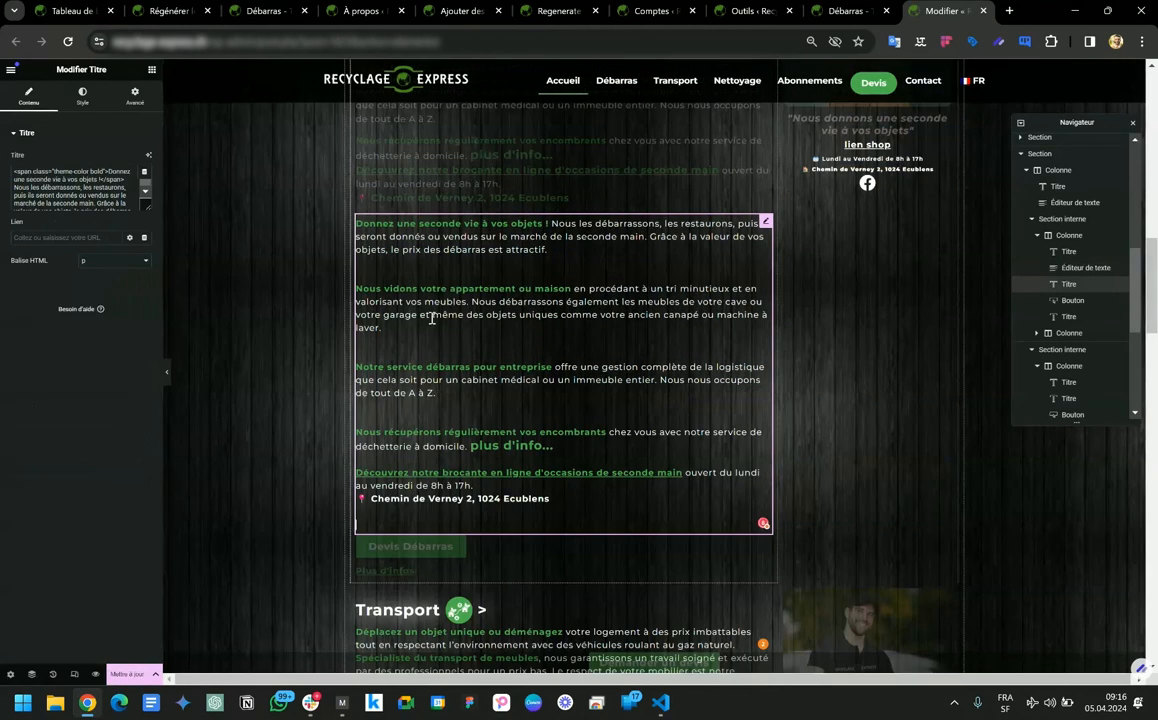
pyautogui.click(473, 152)
pyautogui.scroll(2, 509, 230)
pyautogui.click(551, 500)
pyautogui.click(553, 219)
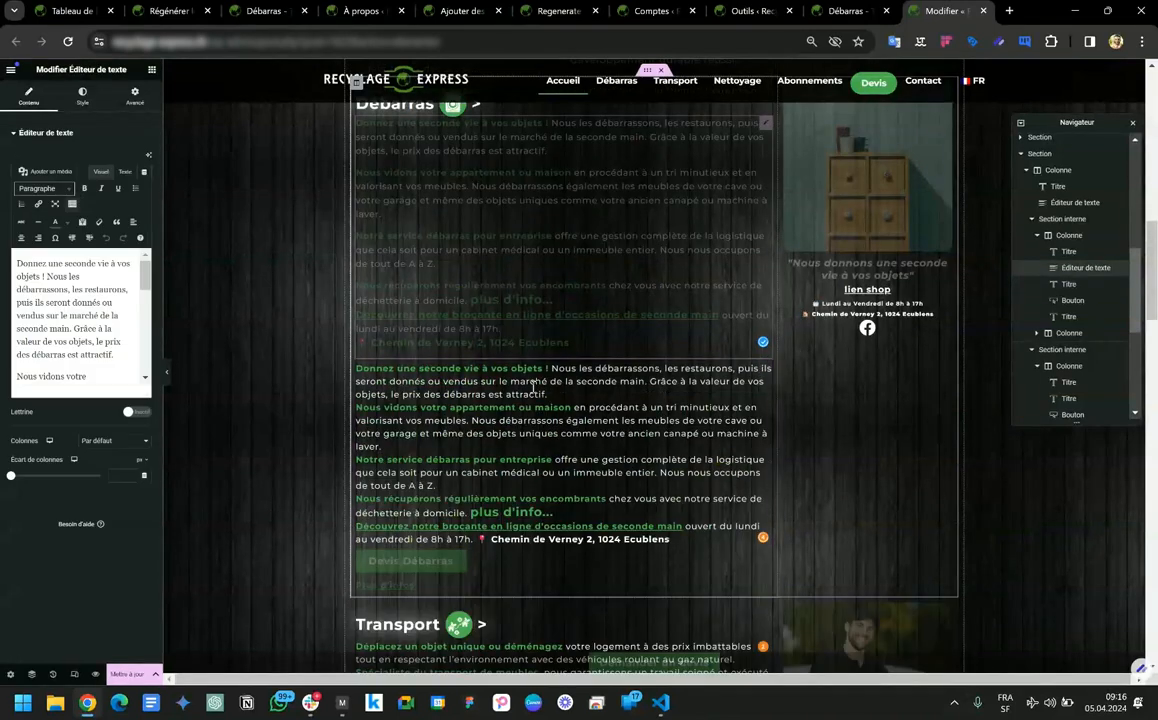
pyautogui.click(520, 457)
pyautogui.click(520, 262)
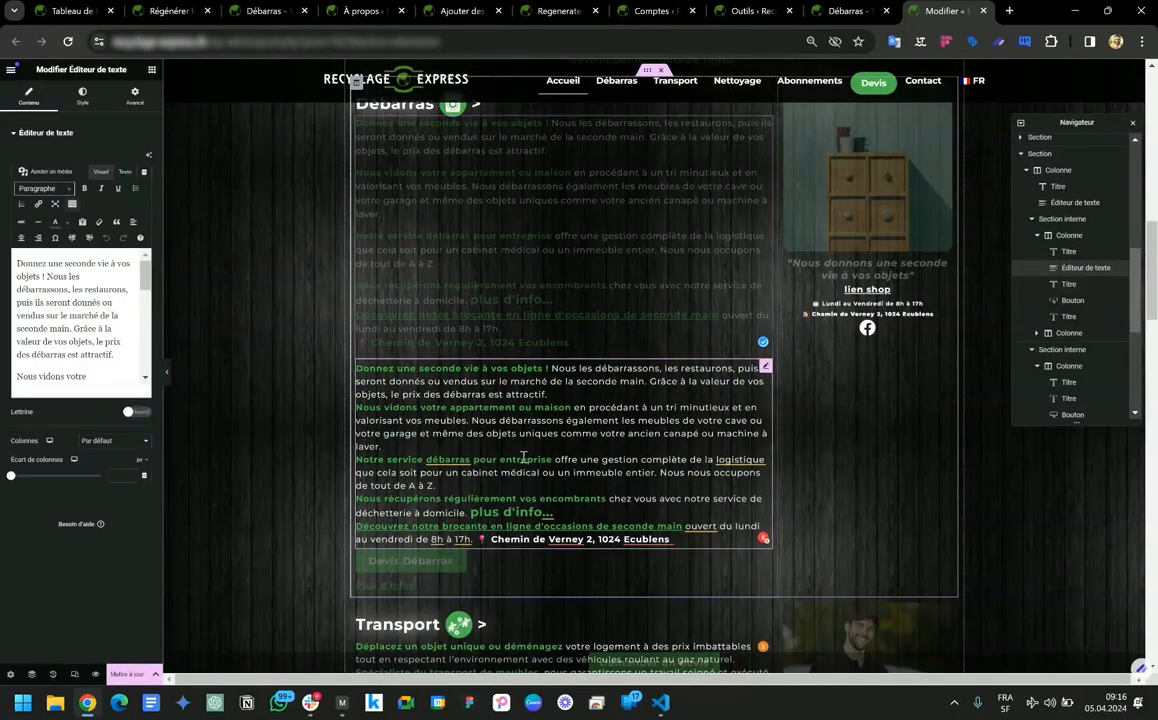
# Delete the original title widget containing the Débarras description
pyautogui.click(522, 458)
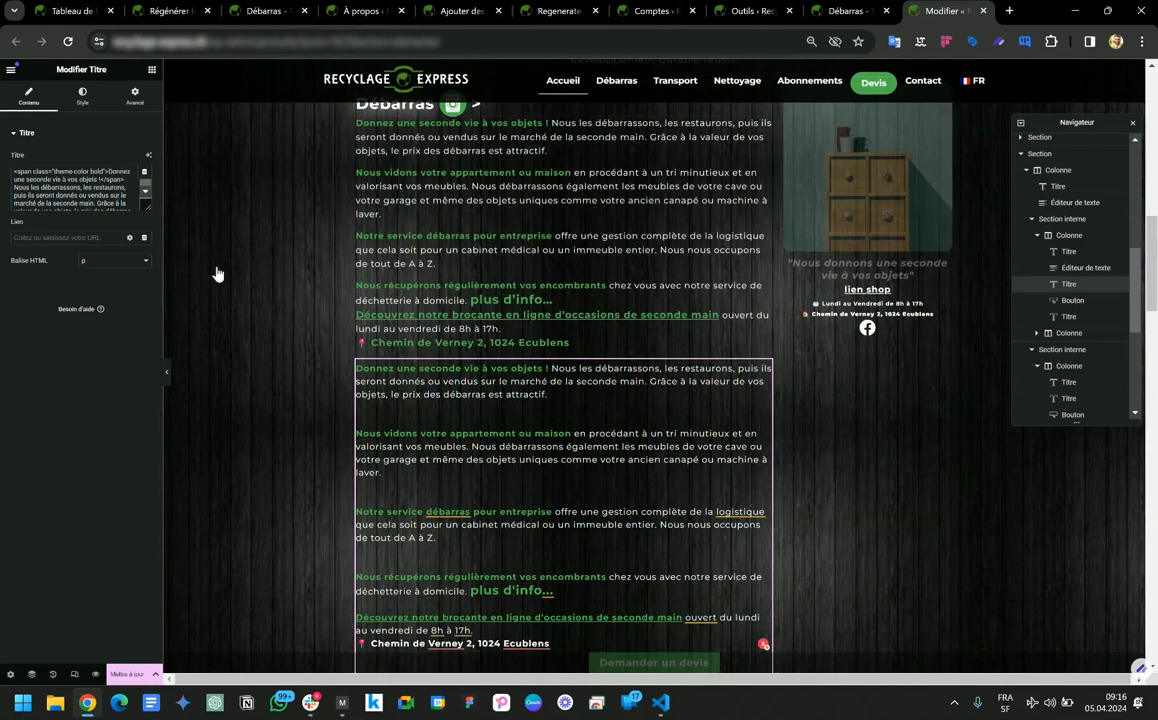
pyautogui.rightClick(560, 558)
pyautogui.click(613, 674)
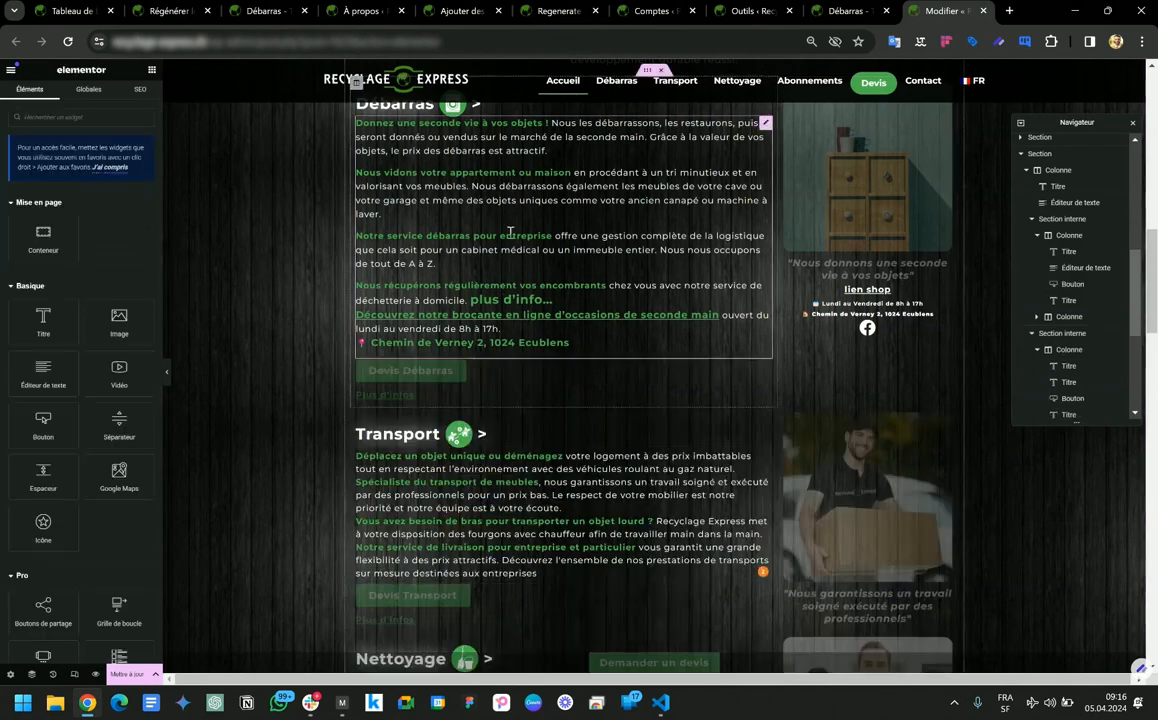
# Show the style settings of the new Débarras text widget and switch the page preview to tablet size
pyautogui.scroll(2, 565, 270)
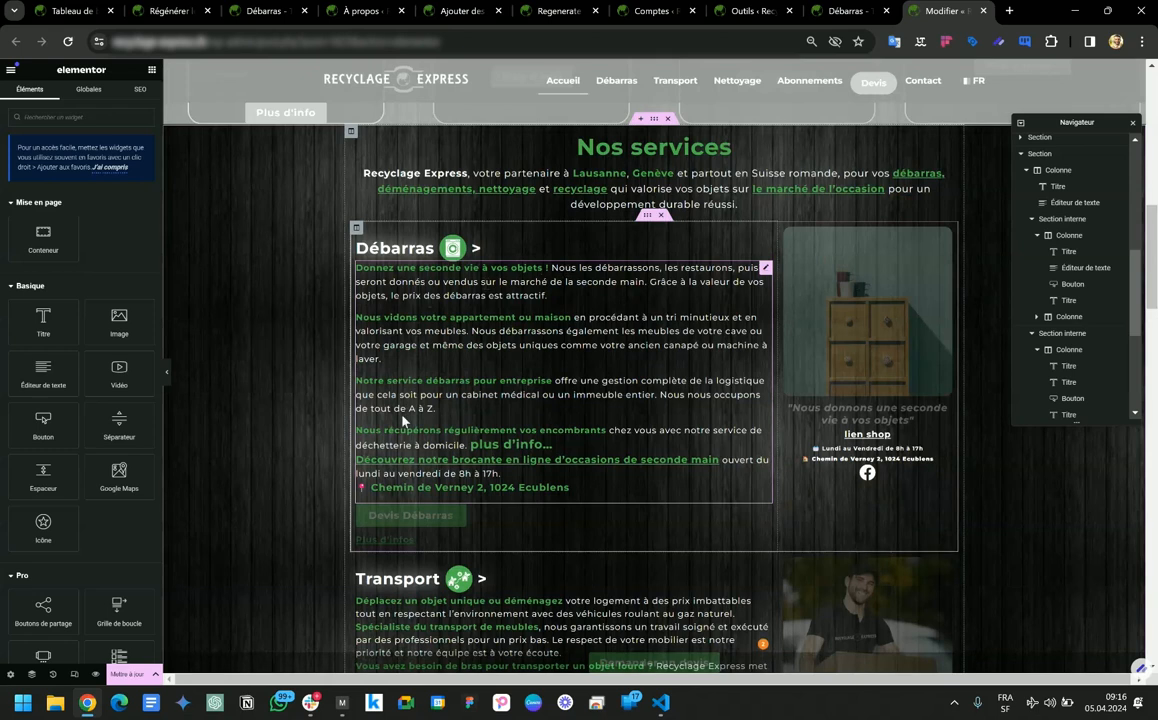
pyautogui.click(474, 262)
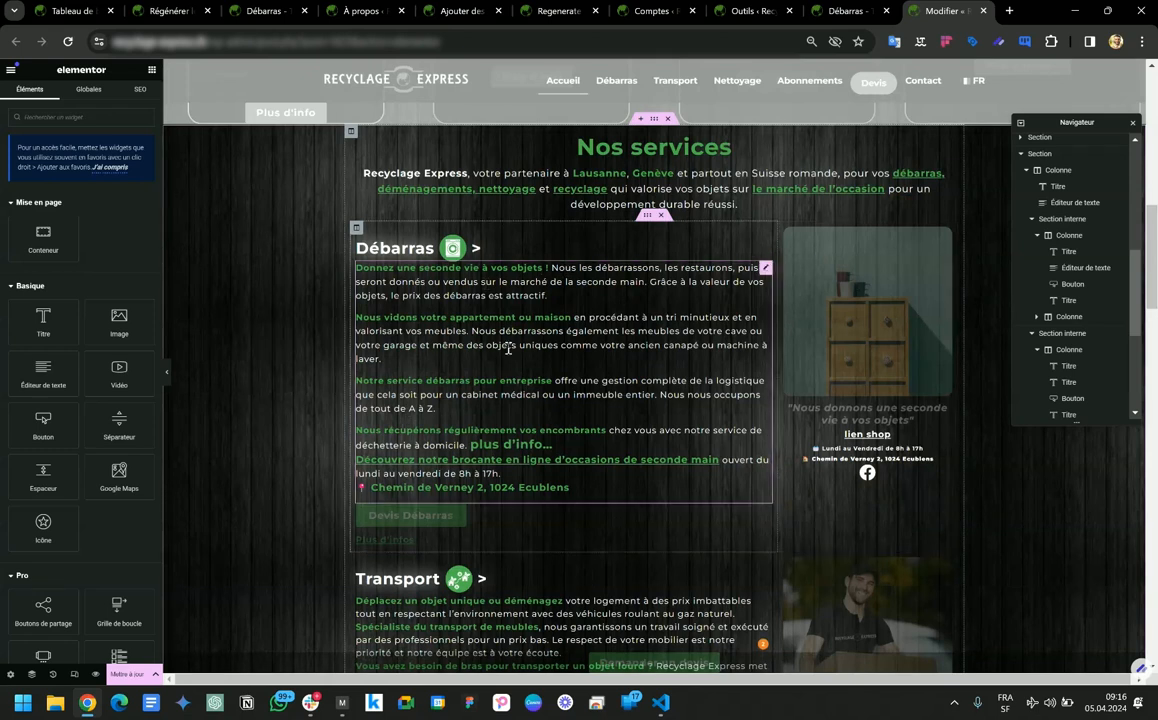
pyautogui.click(80, 97)
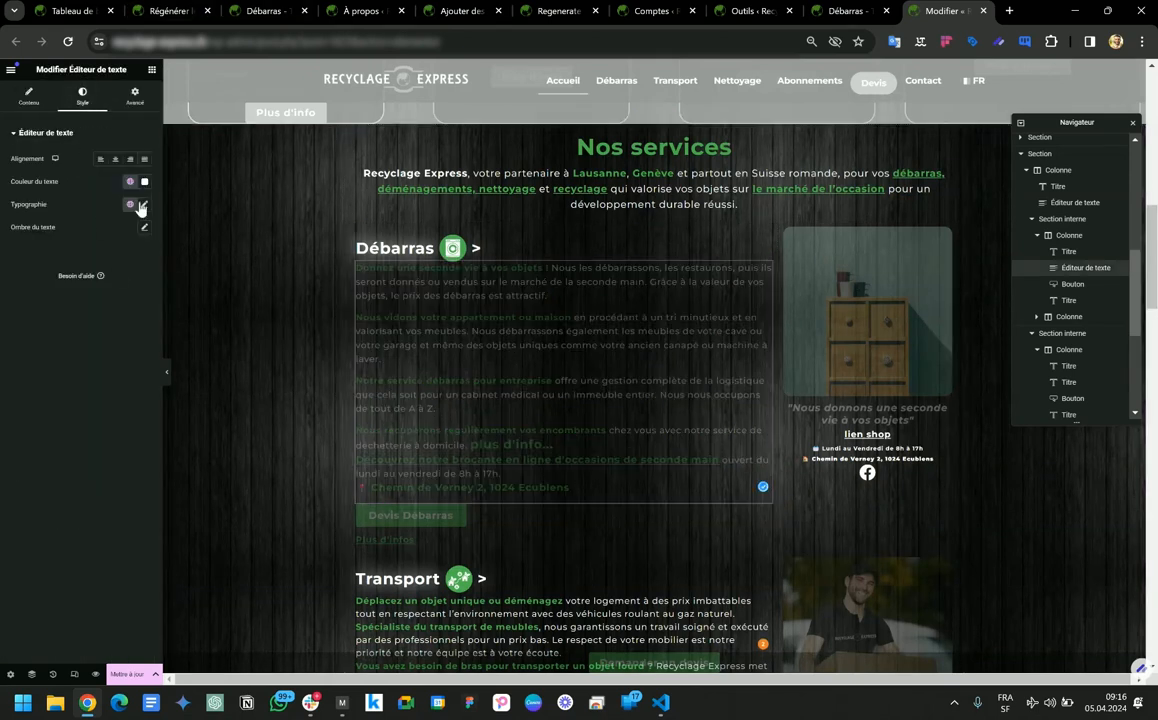
pyautogui.click(74, 674)
pyautogui.click(613, 69)
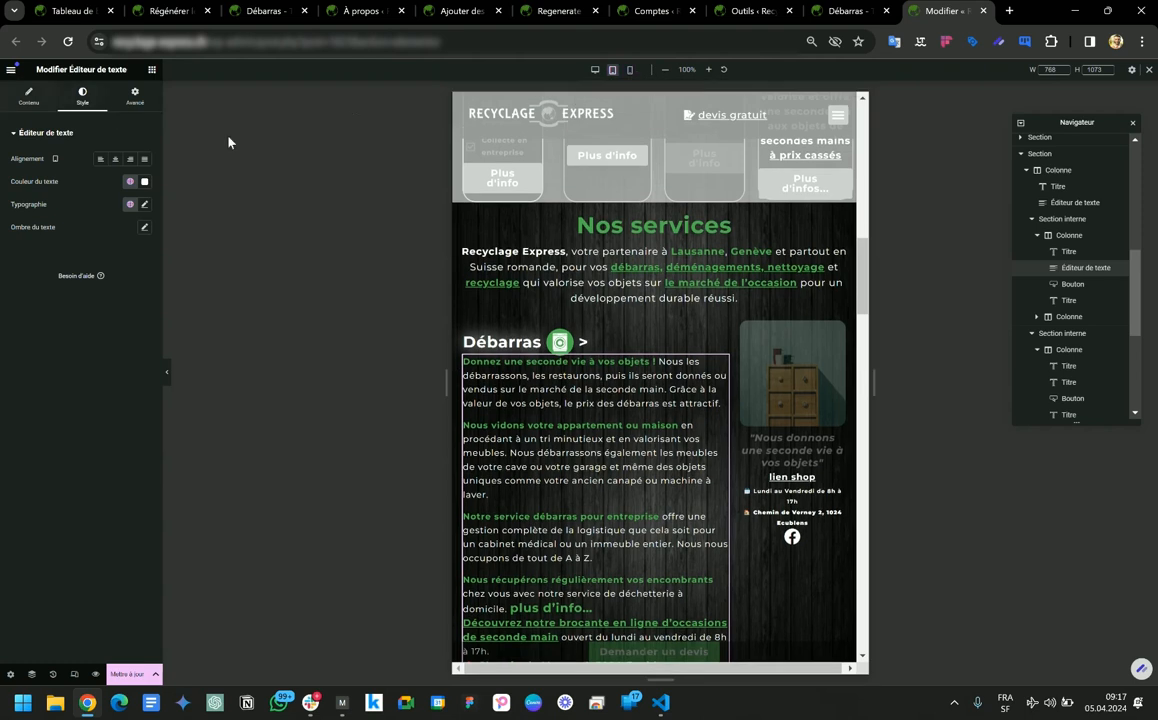
# Compare the Débarras text editor widget with the Transport title widget in the tablet preview
pyautogui.scroll(-4, 570, 405)
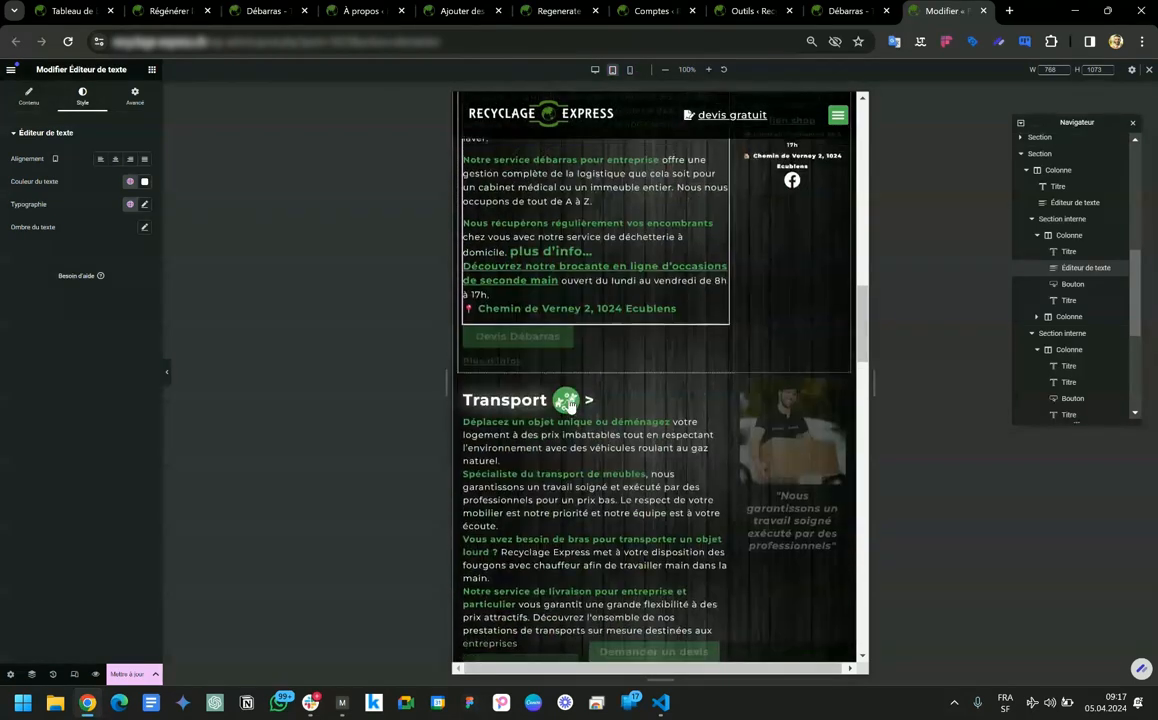
pyautogui.scroll(1, 570, 405)
pyautogui.scroll(1, 569, 405)
pyautogui.scroll(-3, 576, 338)
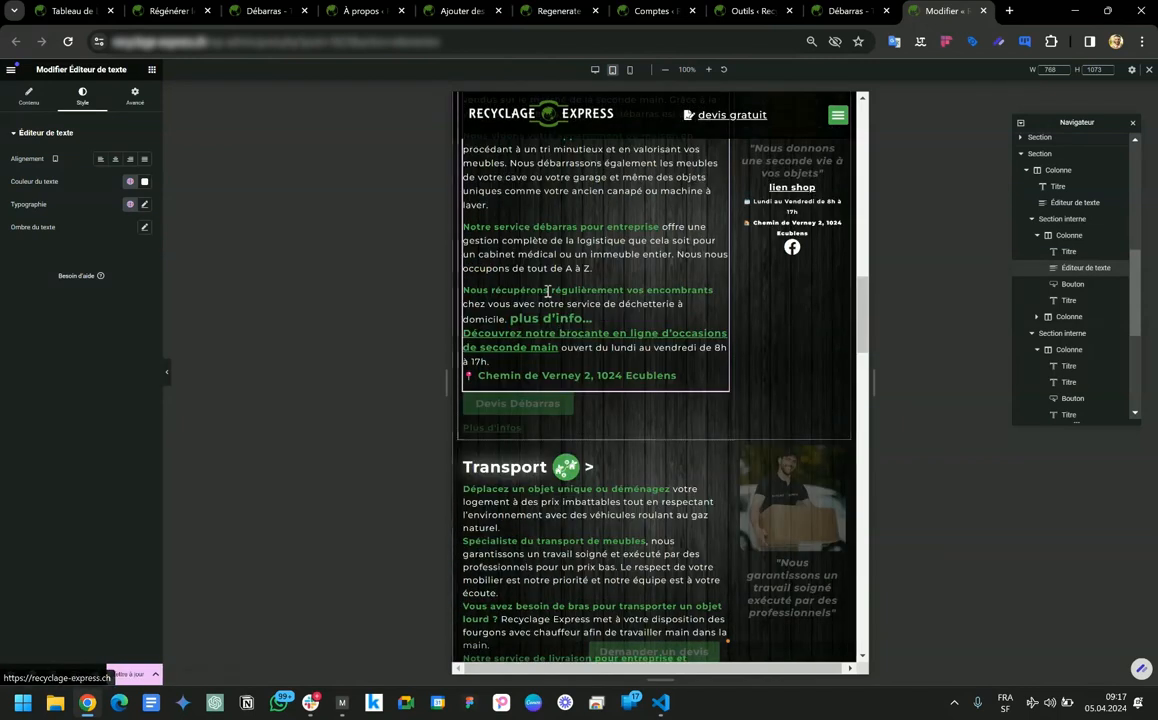
pyautogui.scroll(-2, 551, 336)
pyautogui.click(551, 441)
pyautogui.scroll(2, 551, 441)
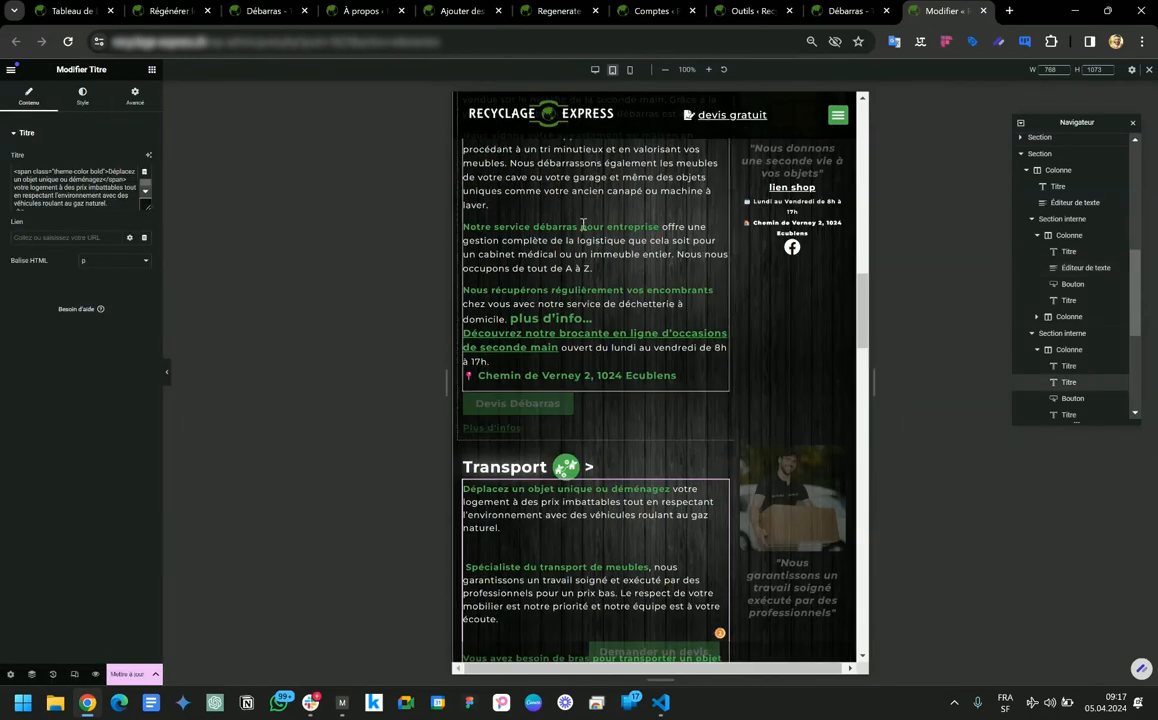
pyautogui.click(576, 368)
pyautogui.scroll(-1, 576, 368)
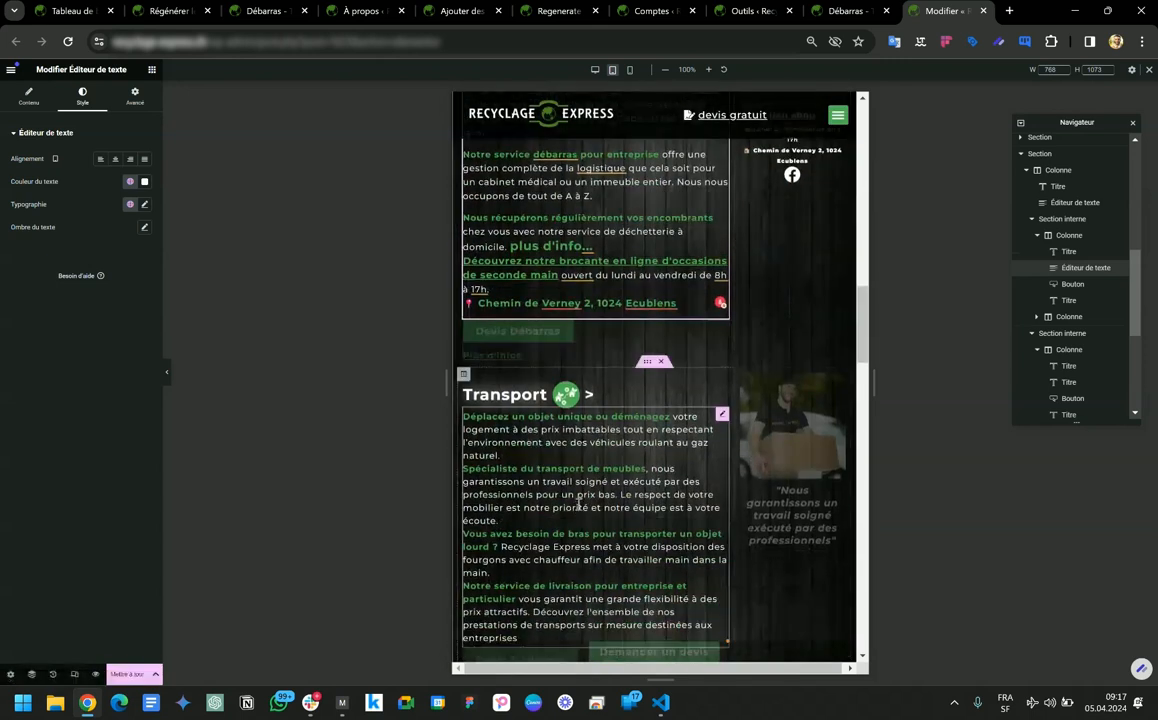
# Examine the paragraph and line spacing of the Débarras and Transport descriptions in the tablet preview
pyautogui.scroll(-3, 588, 225)
pyautogui.scroll(3, 588, 225)
pyautogui.scroll(-1, 581, 245)
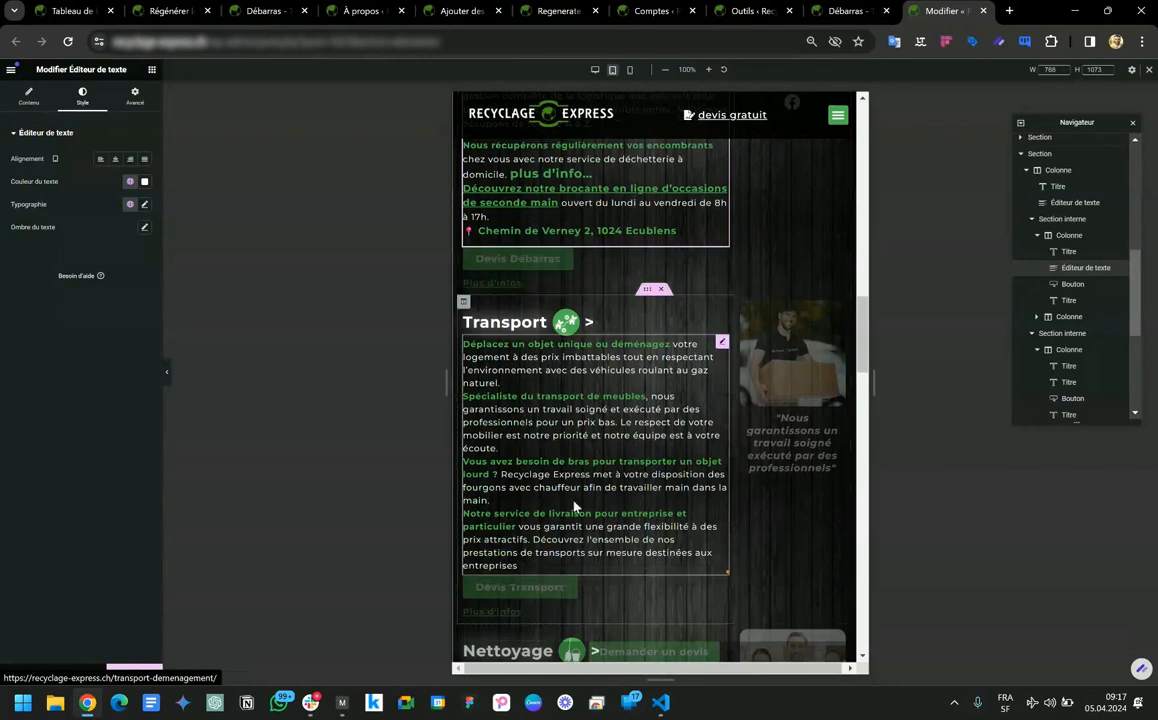
pyautogui.scroll(1, 555, 545)
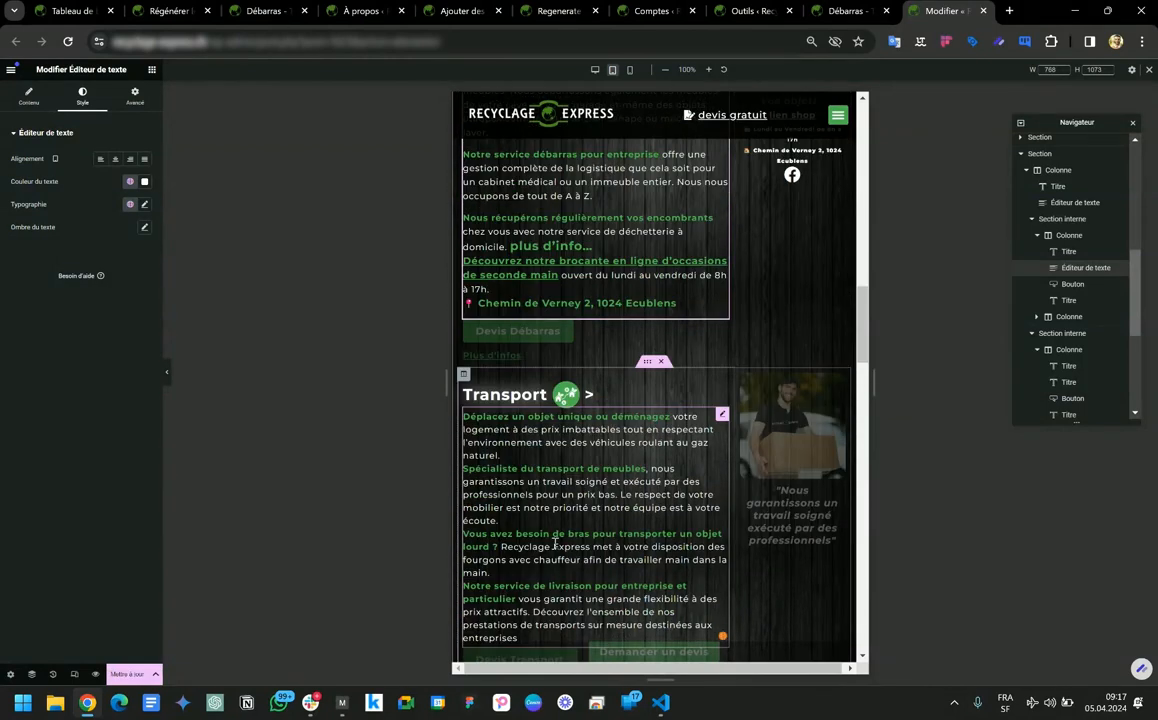
pyautogui.scroll(-3, 555, 543)
pyautogui.scroll(4, 635, 248)
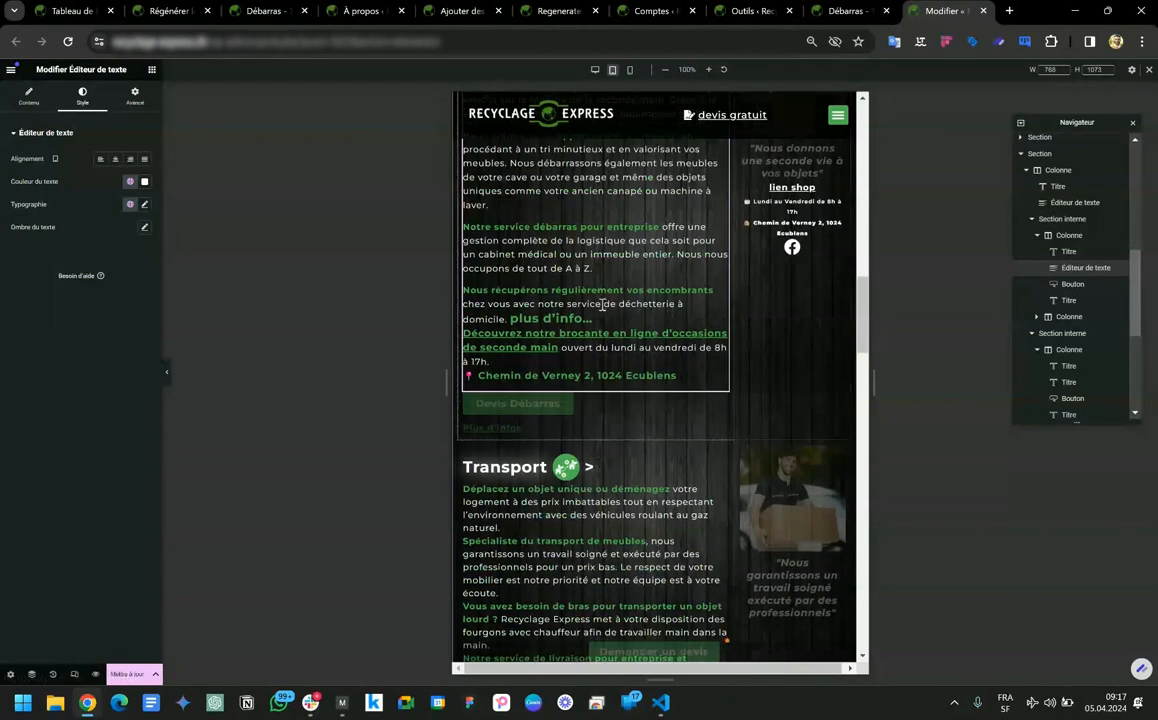
pyautogui.scroll(-2, 533, 168)
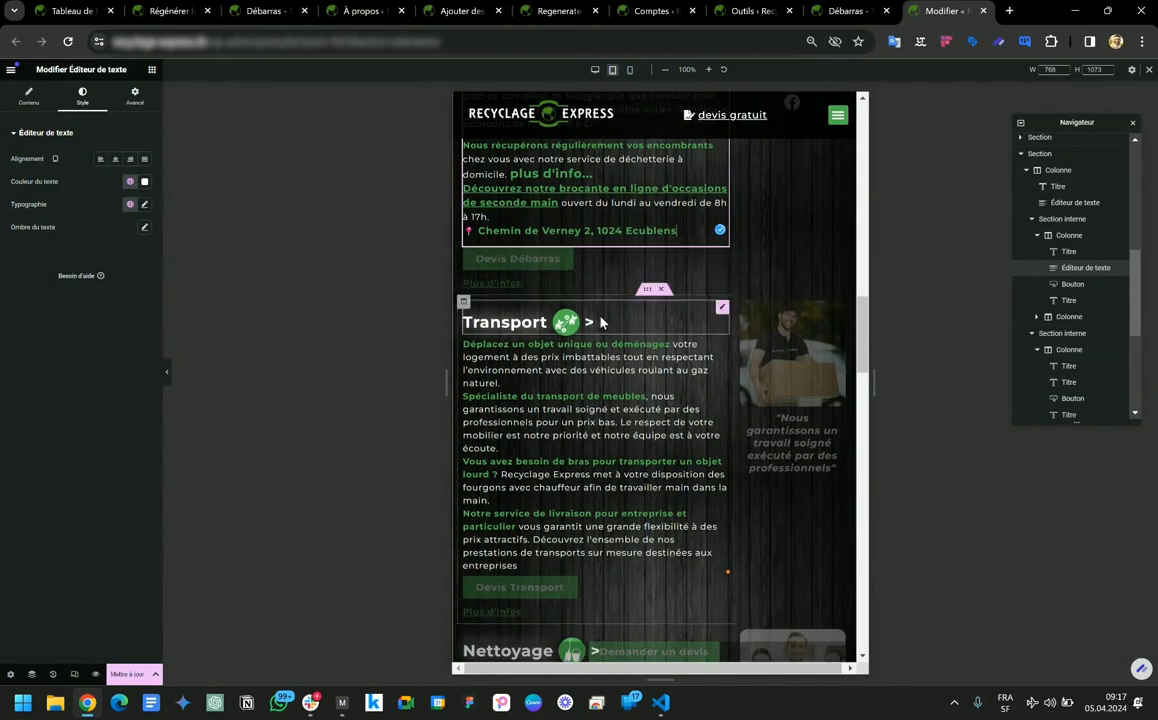
# Review the Débarras text editor widget's content in the code view, and return it to the visual view
pyautogui.click(28, 95)
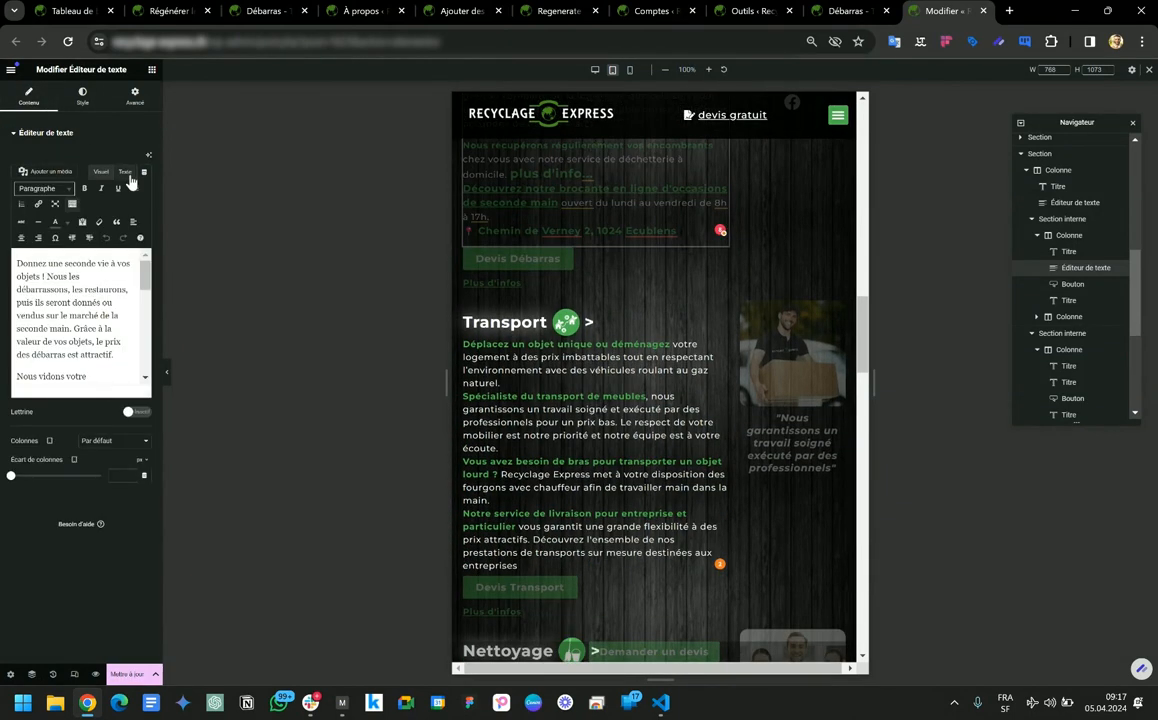
pyautogui.click(125, 171)
pyautogui.scroll(-5, 88, 355)
pyautogui.scroll(-2, 99, 341)
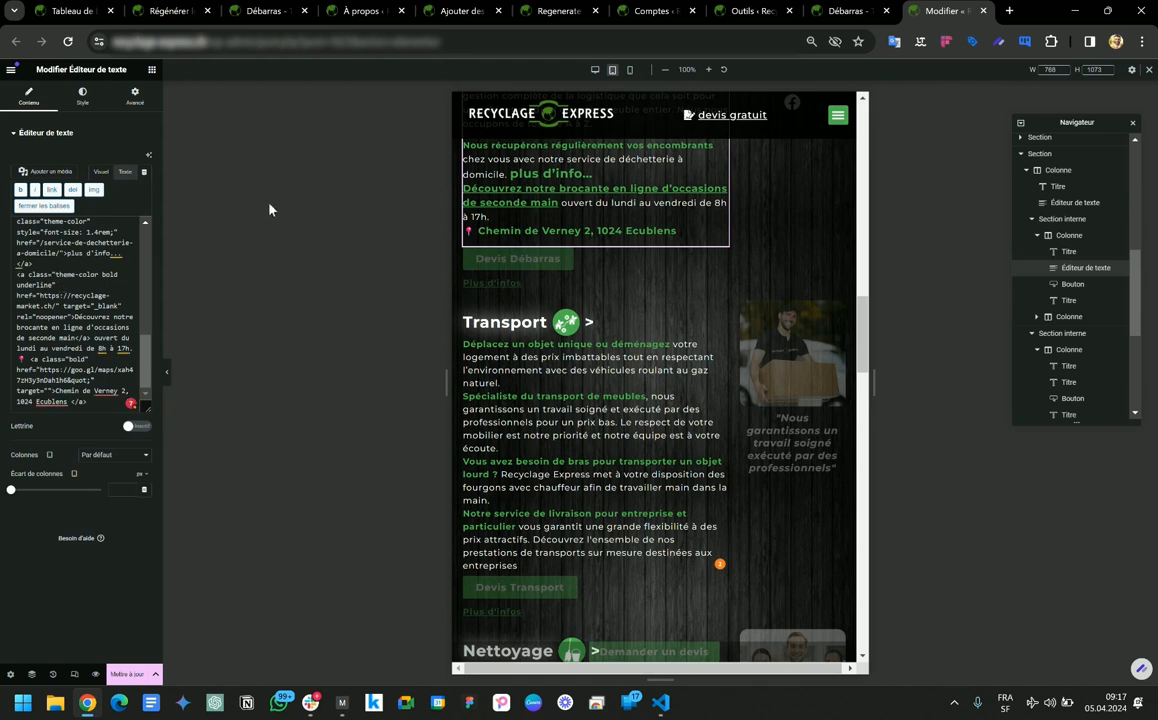
pyautogui.click(65, 172)
pyautogui.click(4, 140)
pyautogui.click(101, 172)
pyautogui.scroll(4, 635, 267)
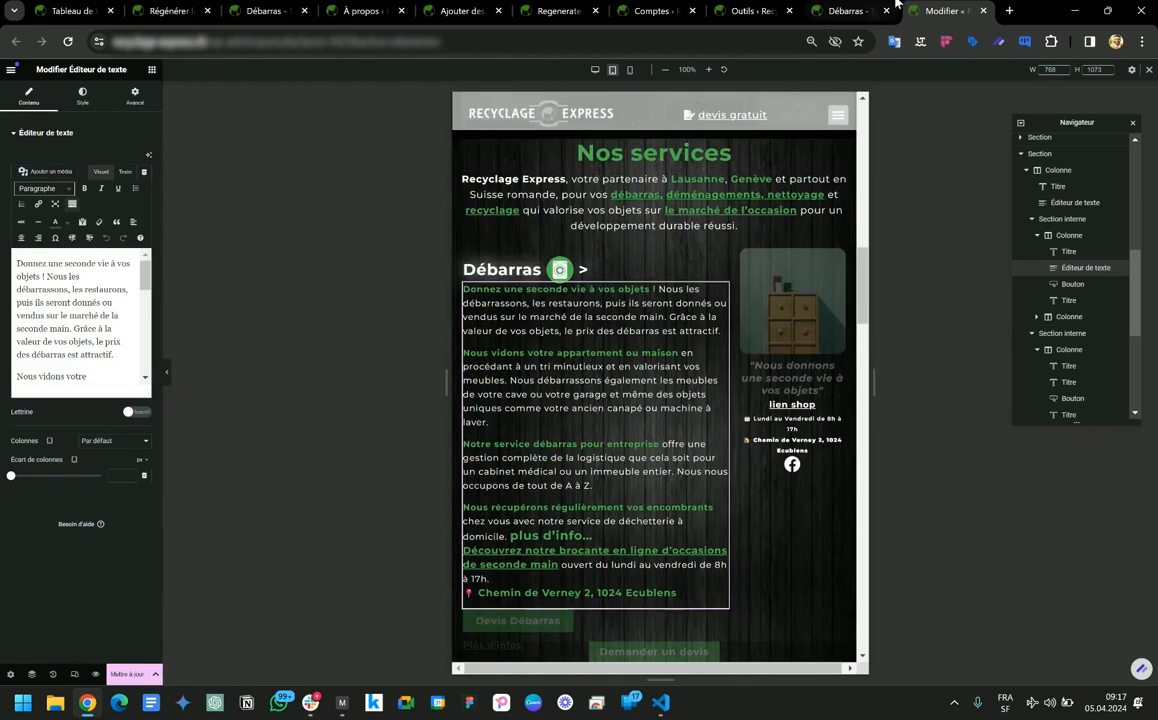
# Reload the live home page recyclage-express.ch in the logged-in browser session
pyautogui.click(888, 4)
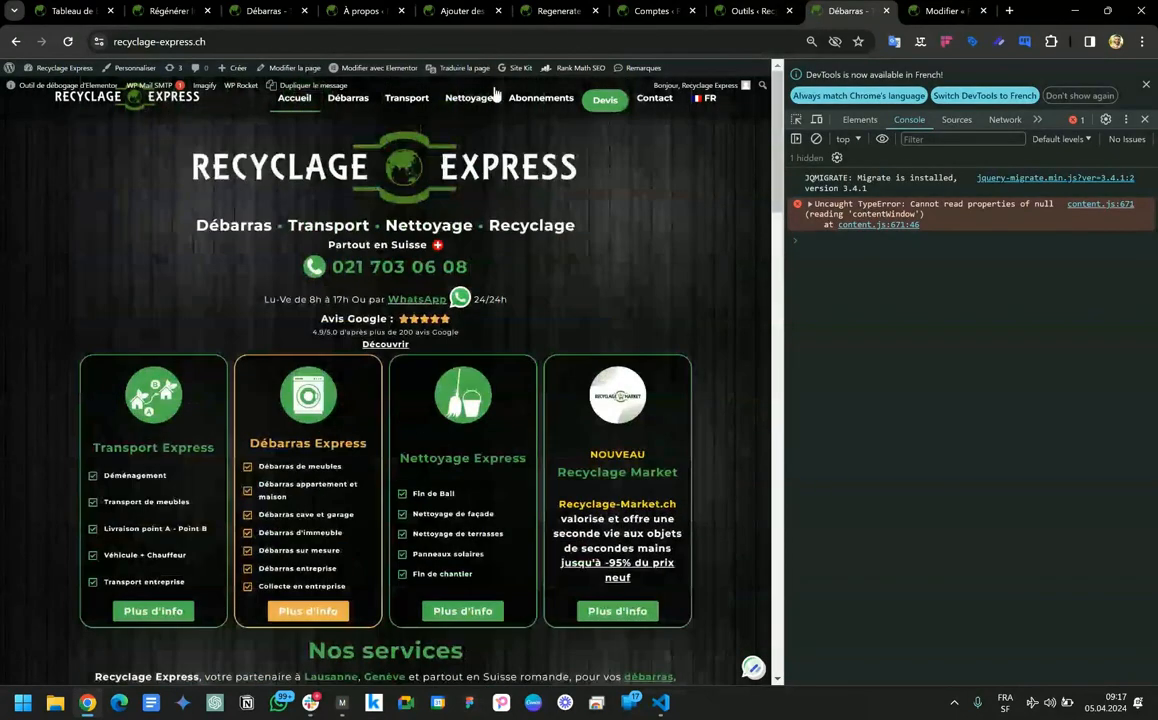
pyautogui.click(473, 37)
pyautogui.press('Return')
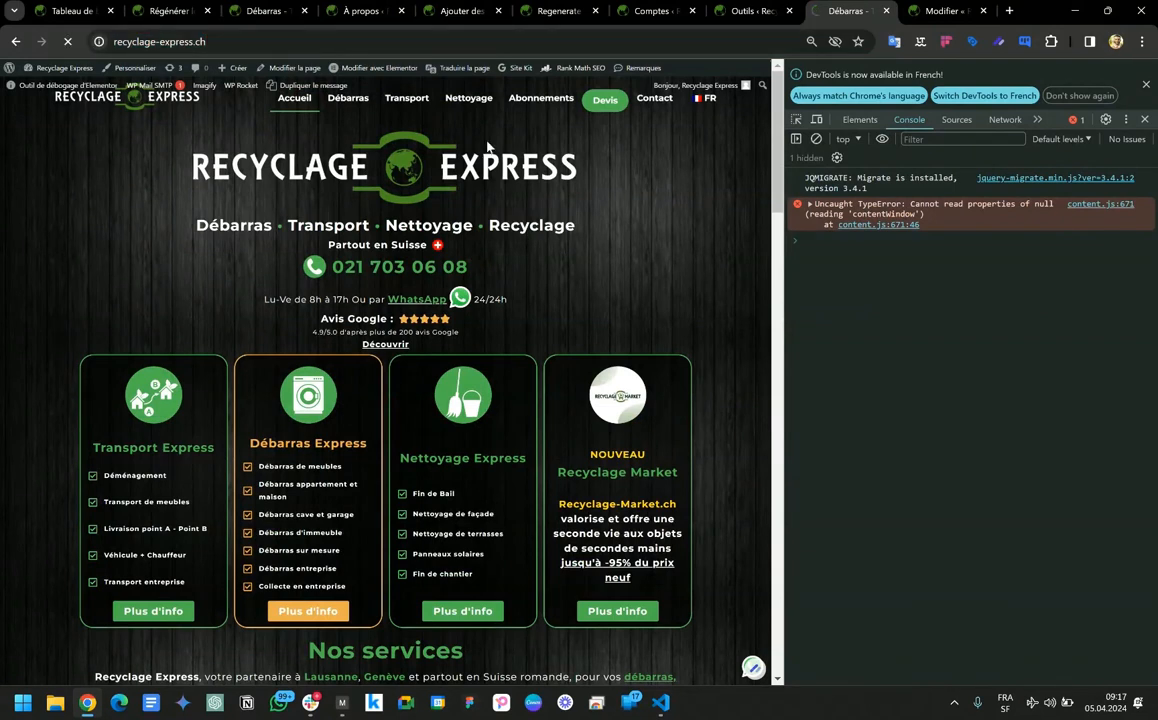
pyautogui.hotkey('ctrl', 'shift', 'n')
pyautogui.write('r')
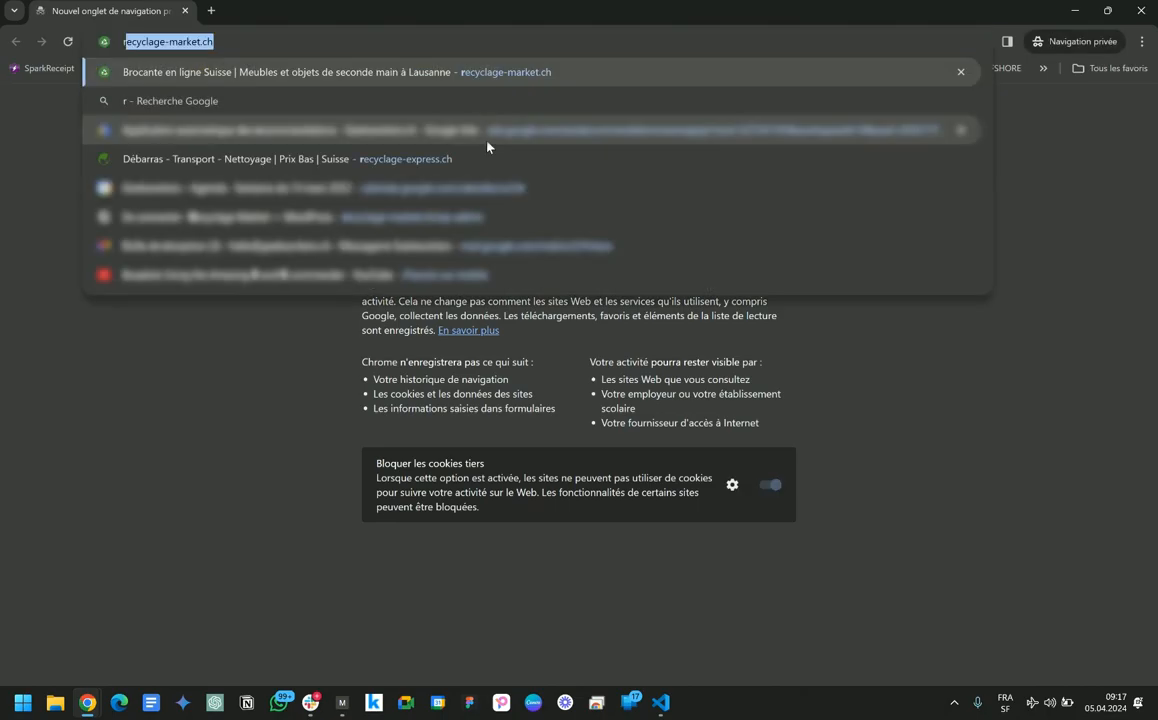
pyautogui.write('ecyclage-')
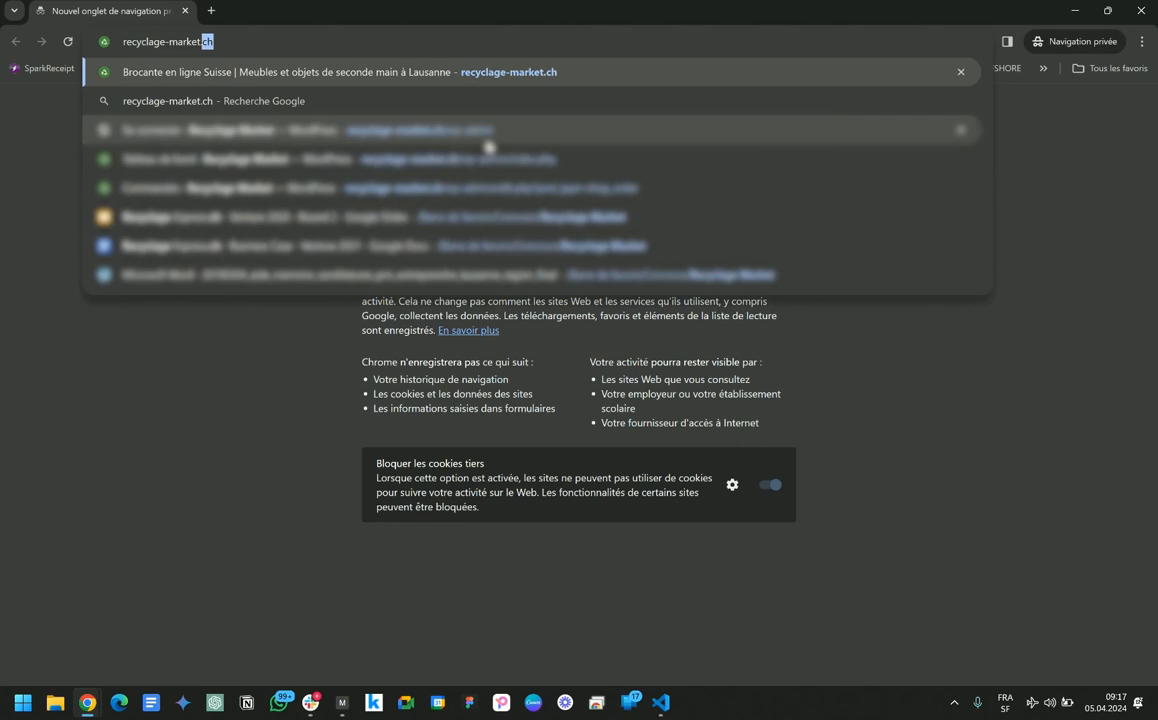
pyautogui.click(487, 143)
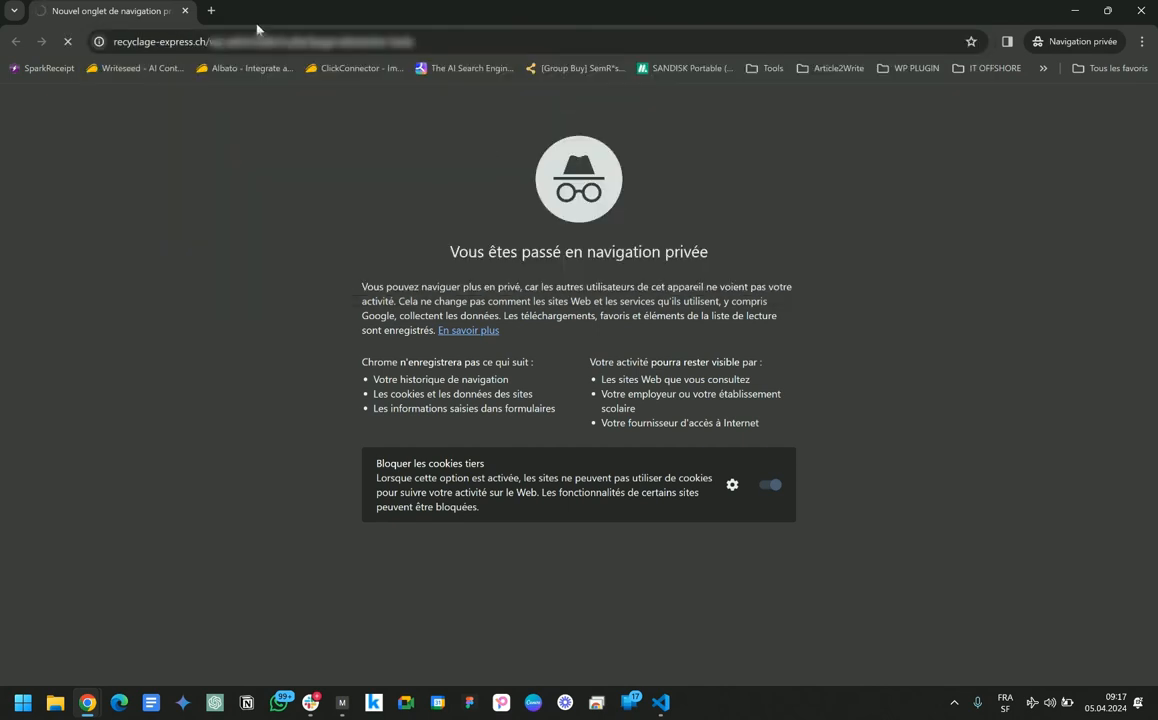
pyautogui.press('BackSpace')
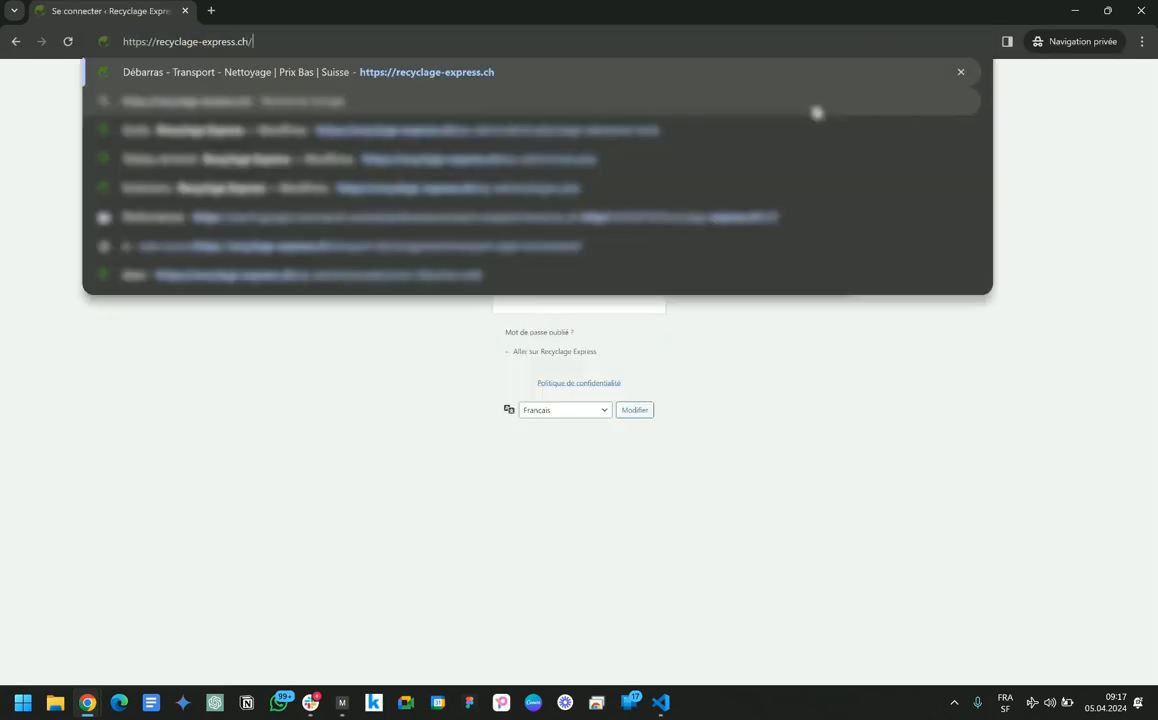
pyautogui.press('Return')
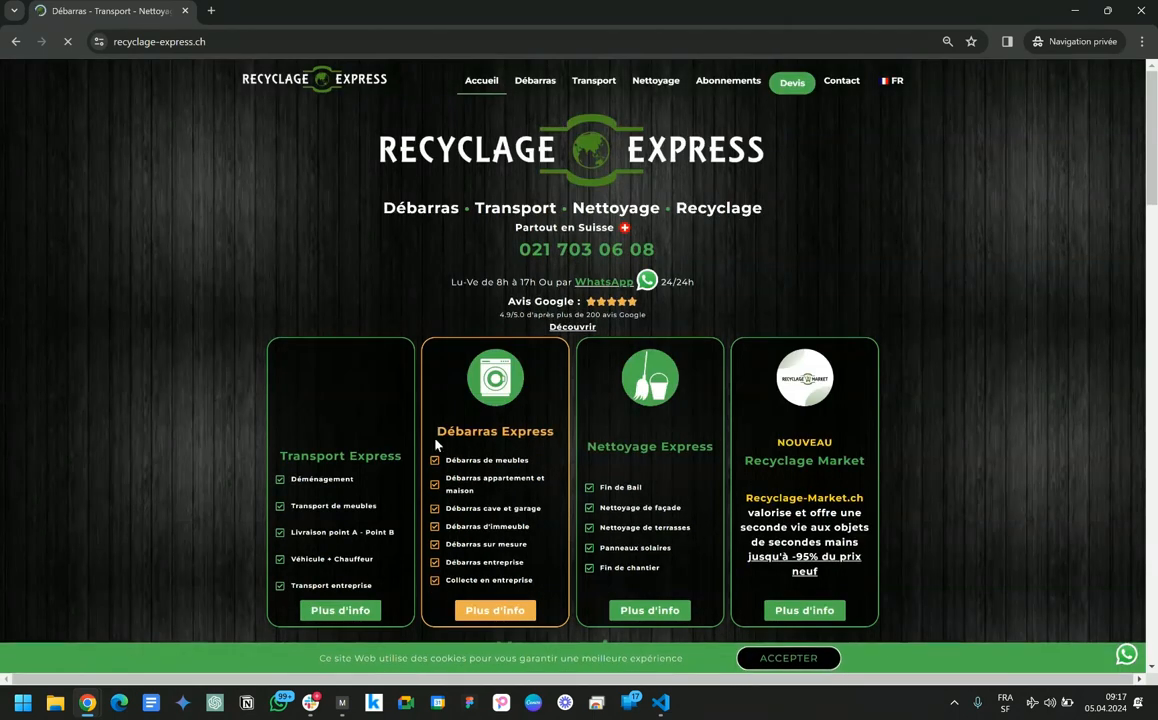
# Clear and preload the site's WP Rocket cache from the WordPress admin in the logged-in window
pyautogui.hotkey('alt', 'Tab')
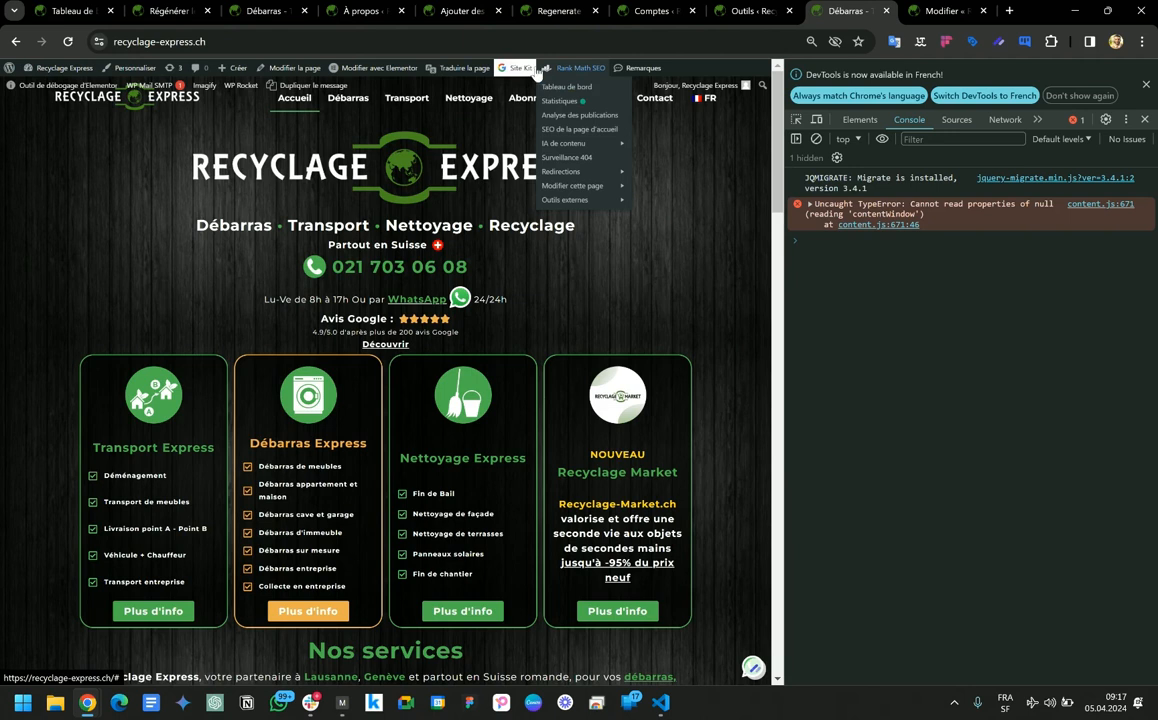
pyautogui.click(356, 11)
pyautogui.moveTo(456, 68)
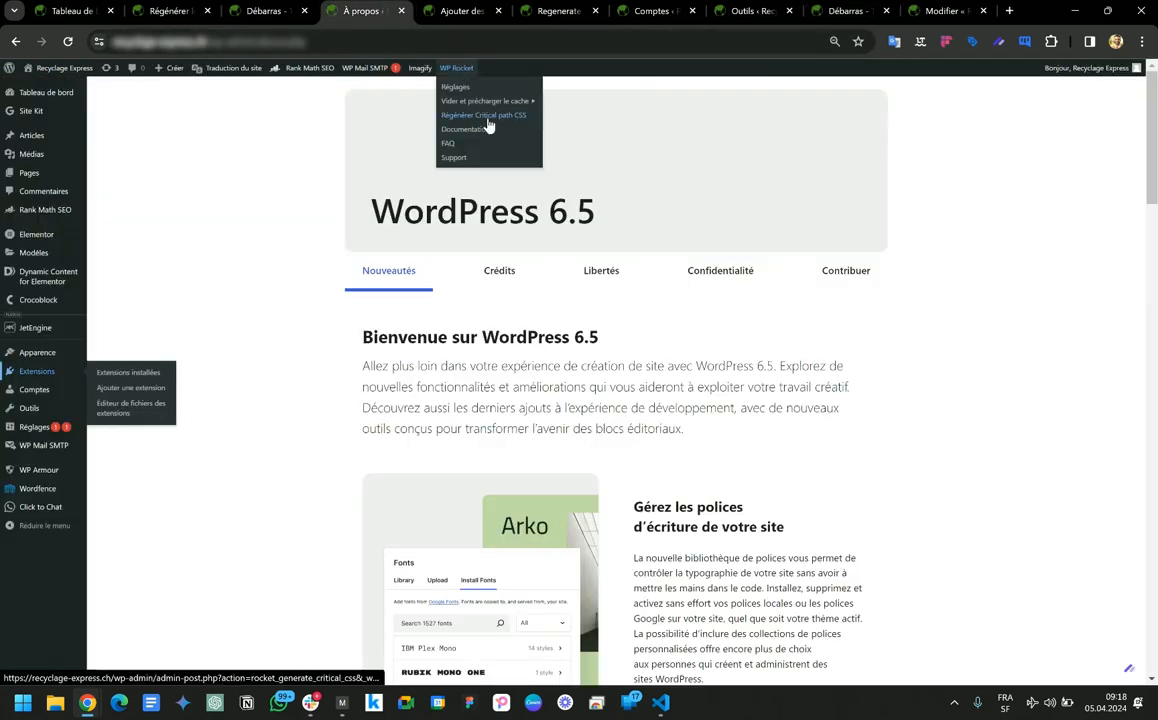
pyautogui.moveTo(485, 101)
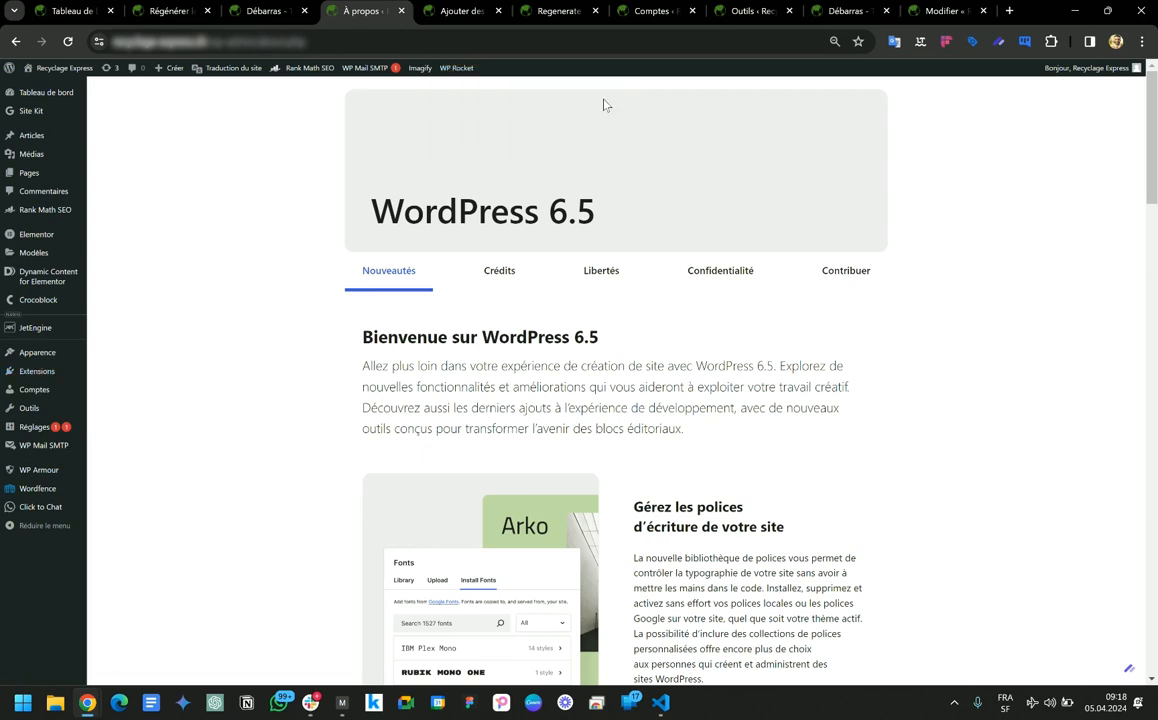
pyautogui.click(569, 102)
# Return to the private window and reload the recyclage-express.ch home page
pyautogui.click(938, 4)
pyautogui.click(867, 5)
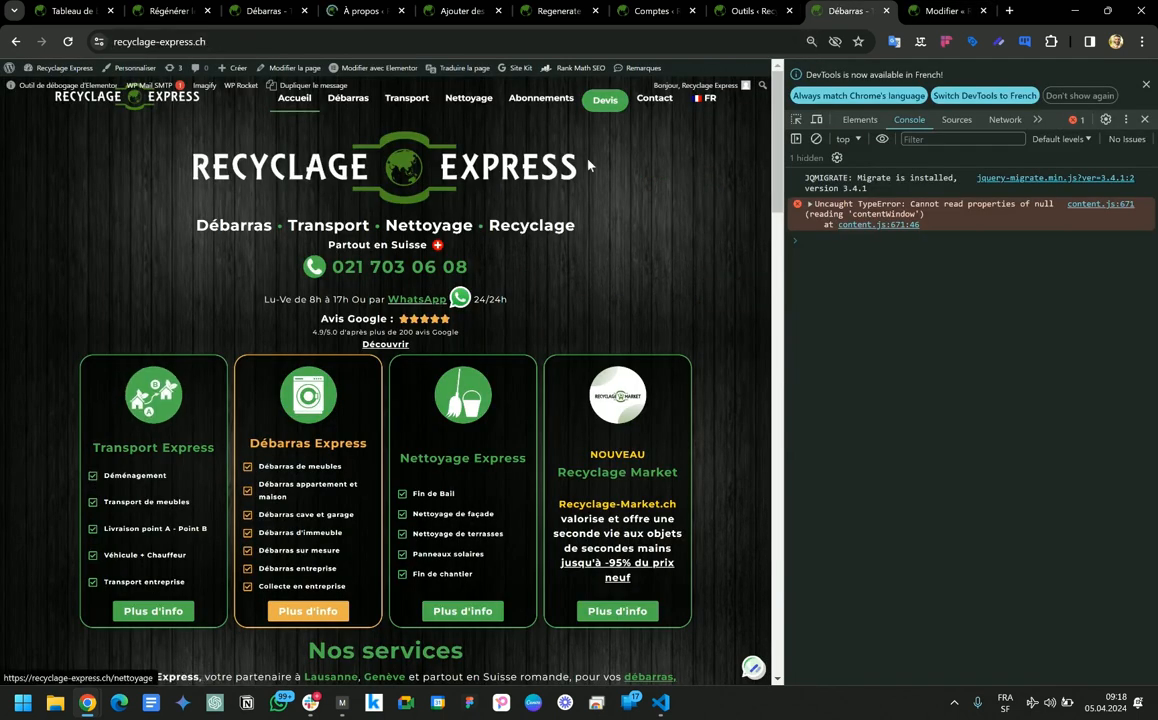
pyautogui.hotkey('alt', 'Tab')
pyautogui.click(427, 40)
pyautogui.press('Return')
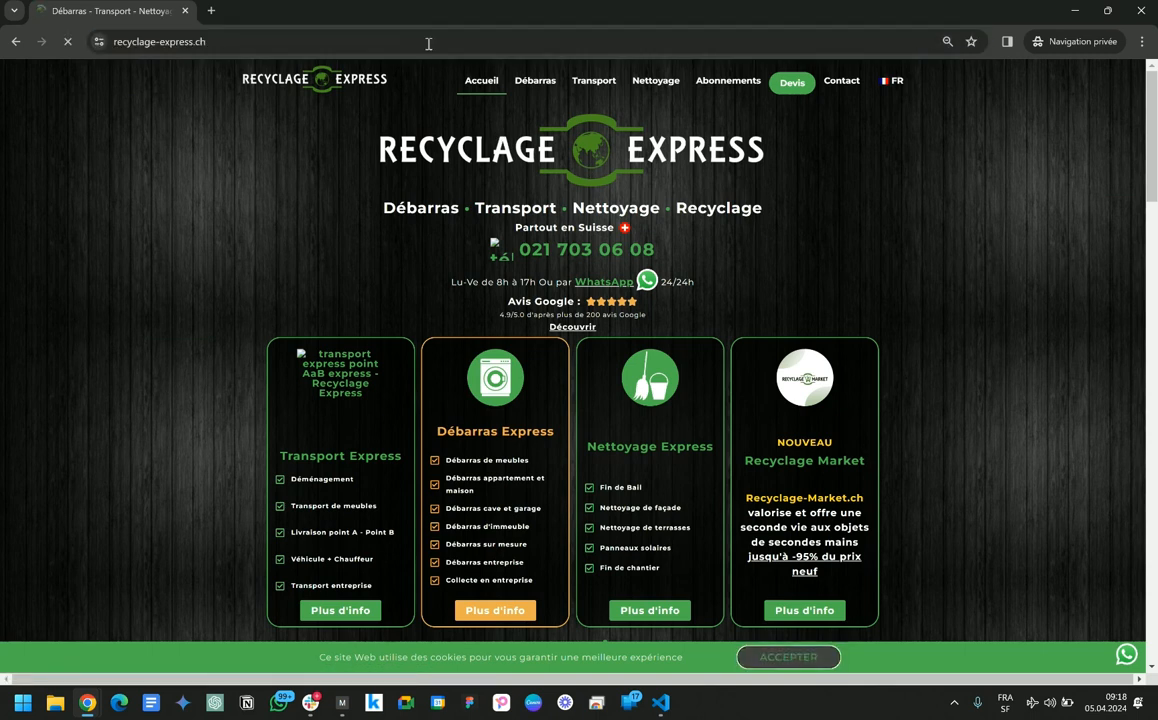
# Inspect the broken Transport Express image on the private-window home page in the developer tools
pyautogui.rightClick(365, 385)
pyautogui.click(400, 360)
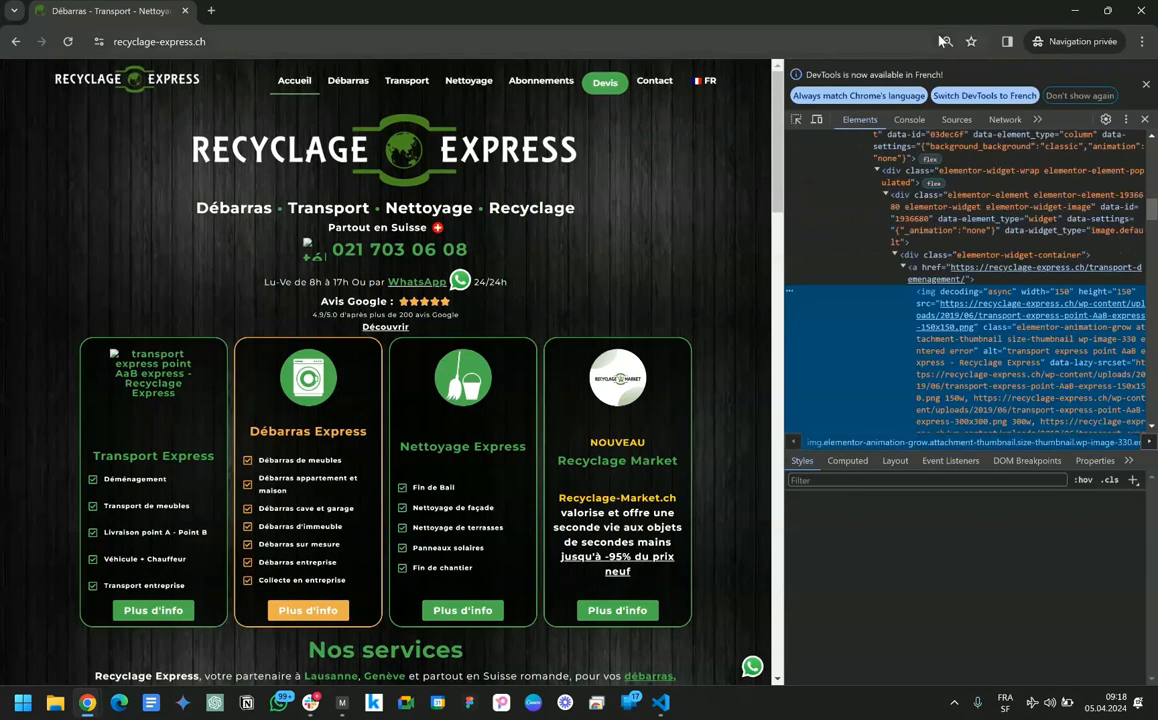
pyautogui.hotkey('ctrl', 'shift', 'c')
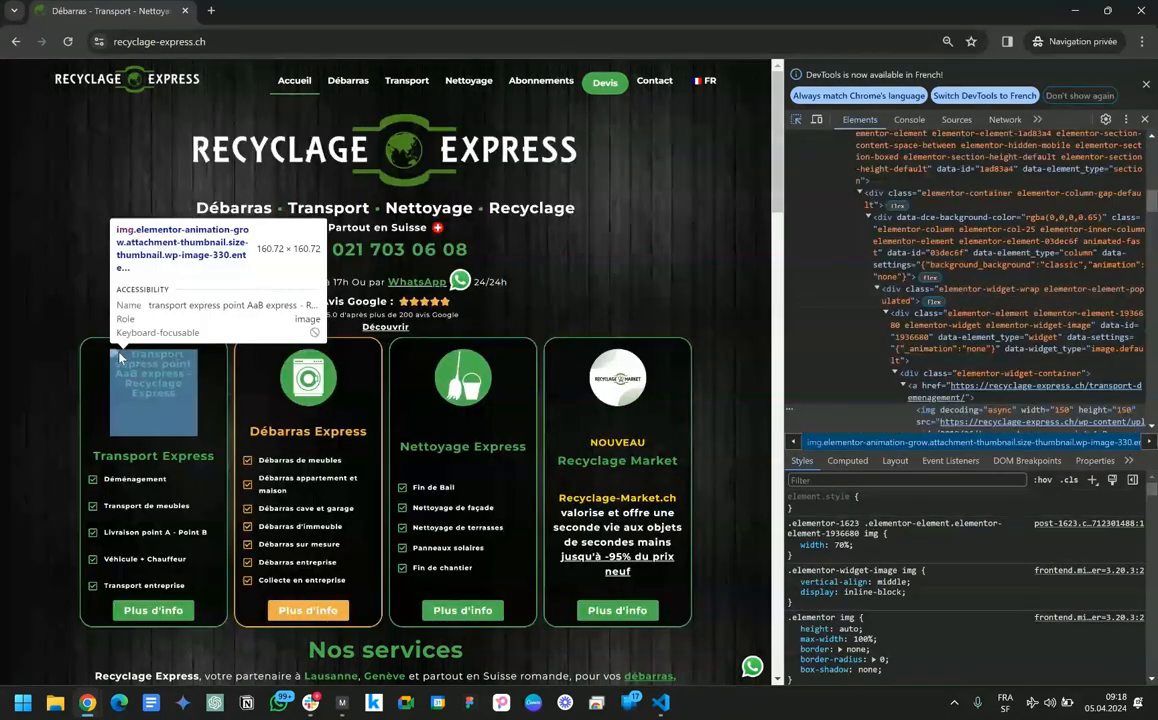
pyautogui.click(119, 357)
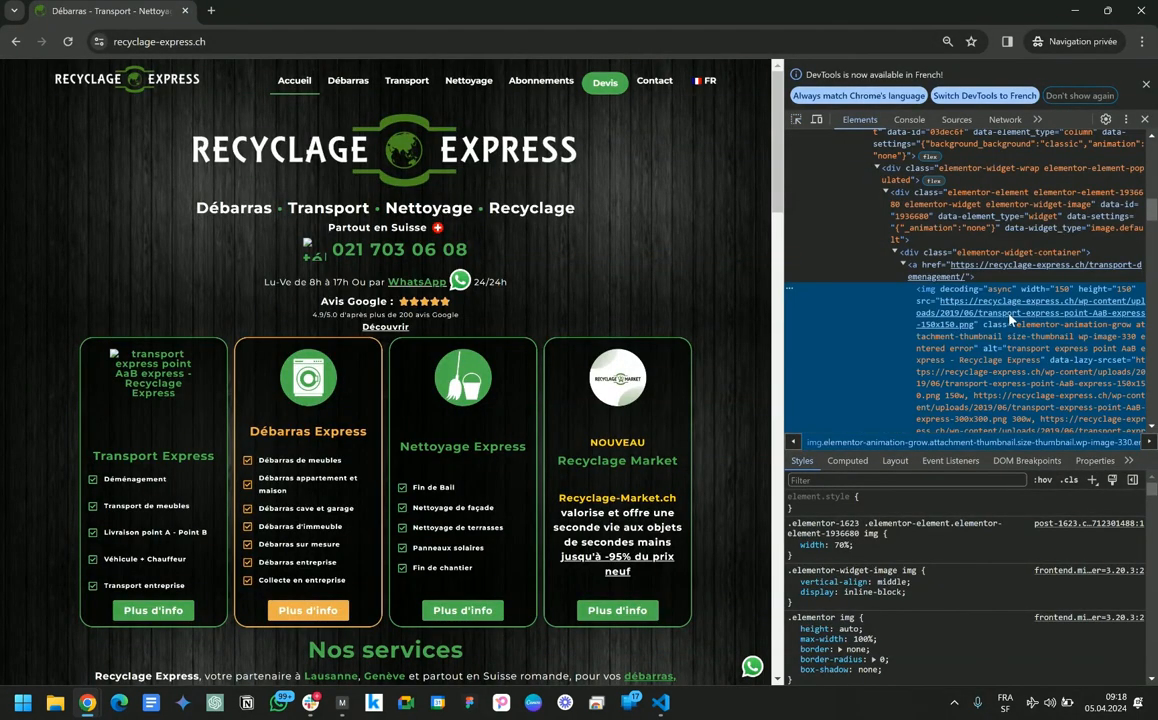
pyautogui.scroll(-3, 1000, 323)
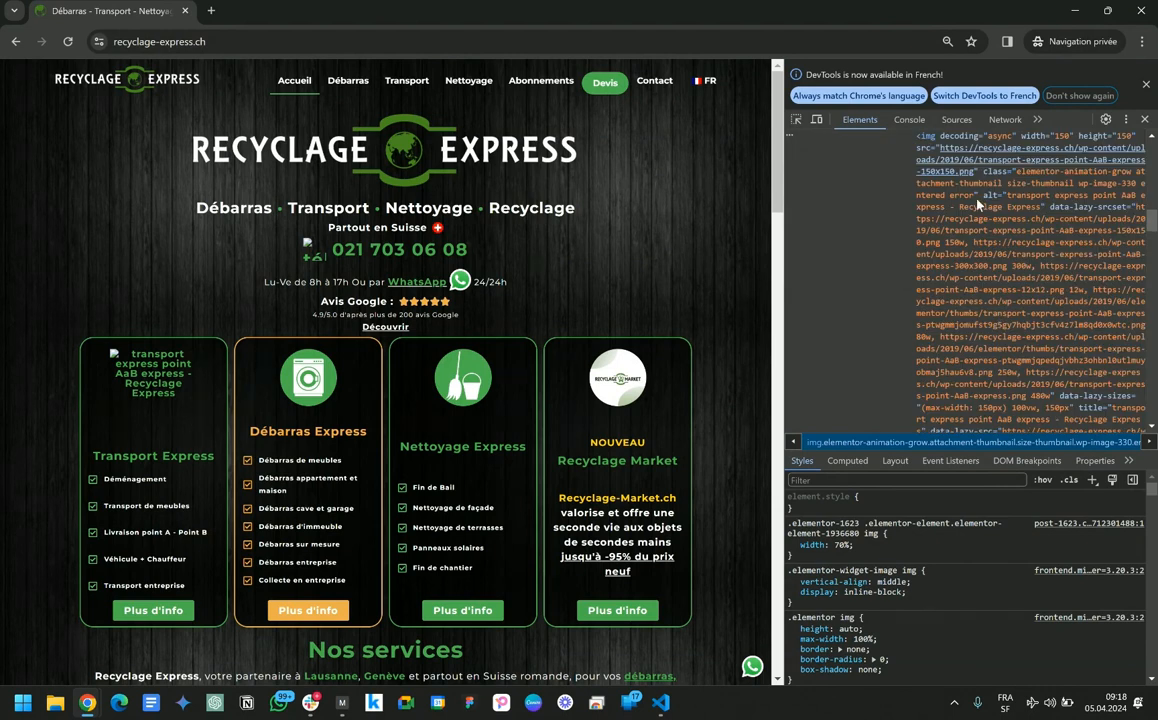
# Copy the Transport Express image's source URL, check it in a separate private window, and return to the inspected home page
pyautogui.doubleClick(965, 170)
pyautogui.click(975, 172)
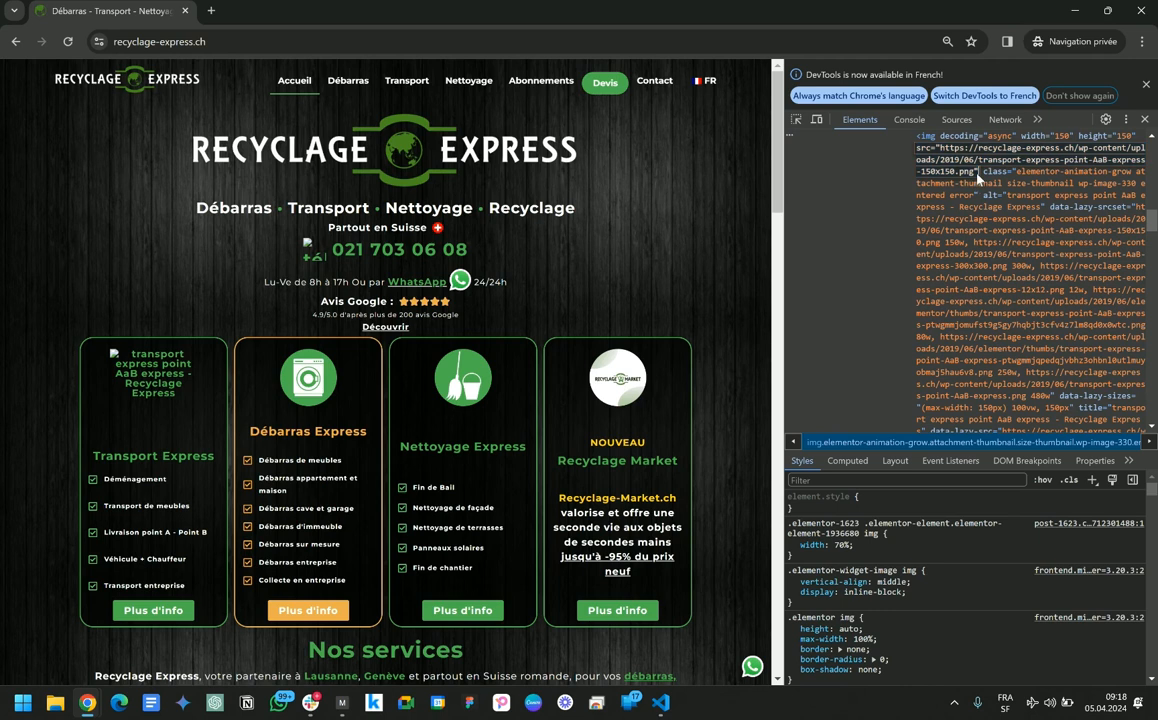
pyautogui.moveTo(974, 172); pyautogui.dragTo(943, 152)
pyautogui.hotkey('ctrl', 'c')
pyautogui.hotkey('ctrl', 'shift', 'n')
pyautogui.hotkey('ctrl', 'v')
pyautogui.press('Return')
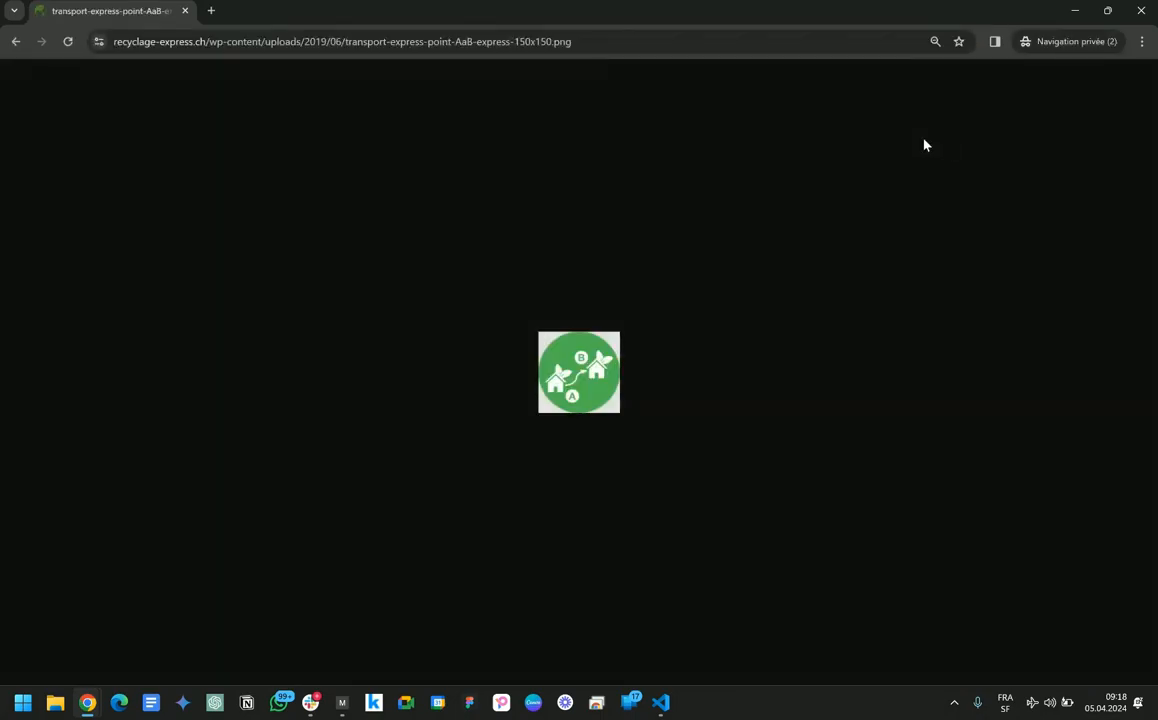
pyautogui.hotkey('alt', 'Tab')
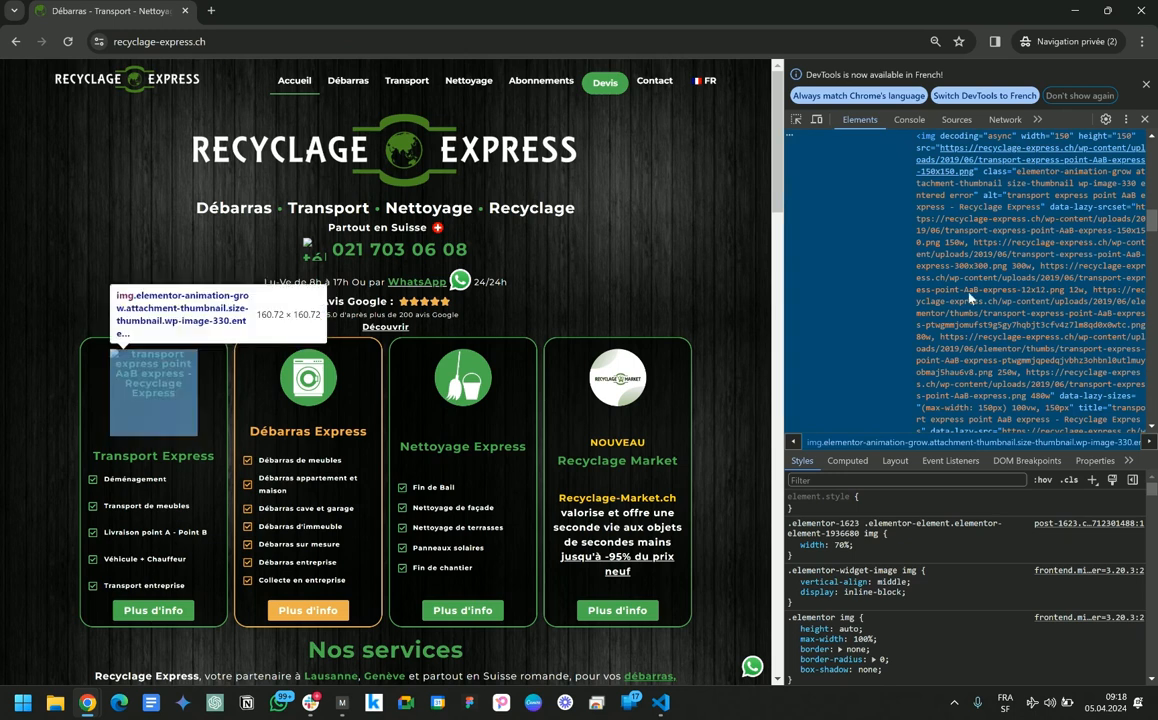
# Examine the broken Transport Express image's source, srcset and lazy-loading attributes in its markup
pyautogui.scroll(3, 1012, 215)
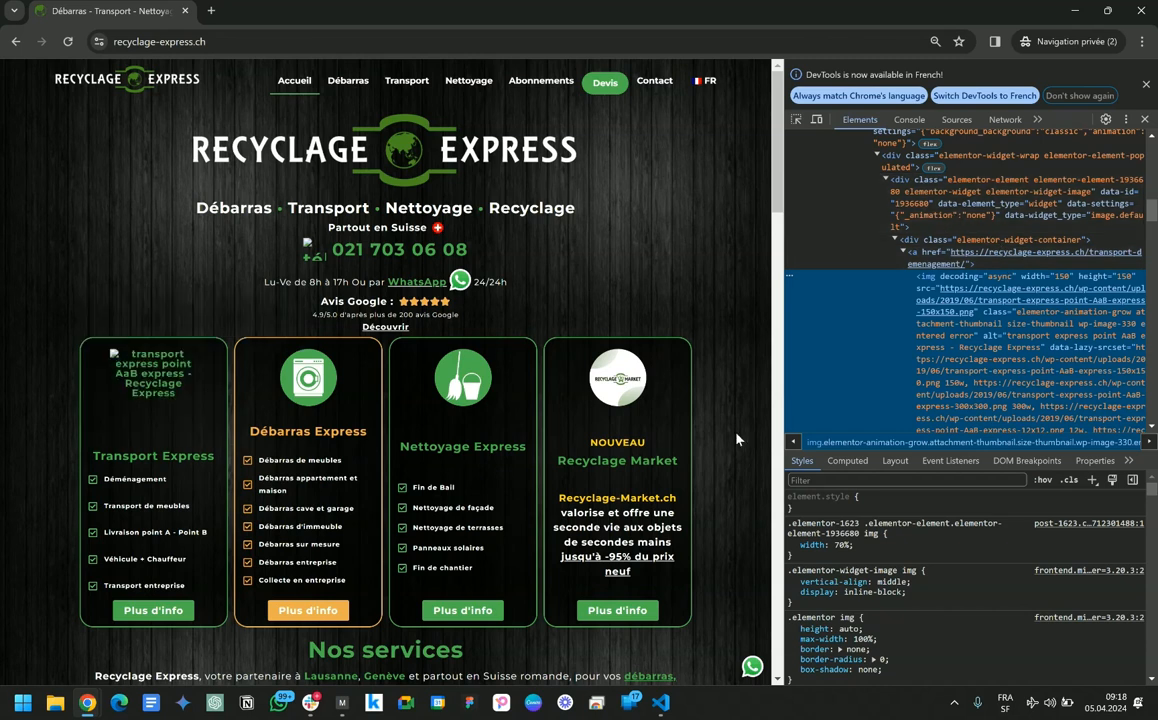
pyautogui.scroll(-3, 1006, 372)
pyautogui.scroll(-1, 1006, 372)
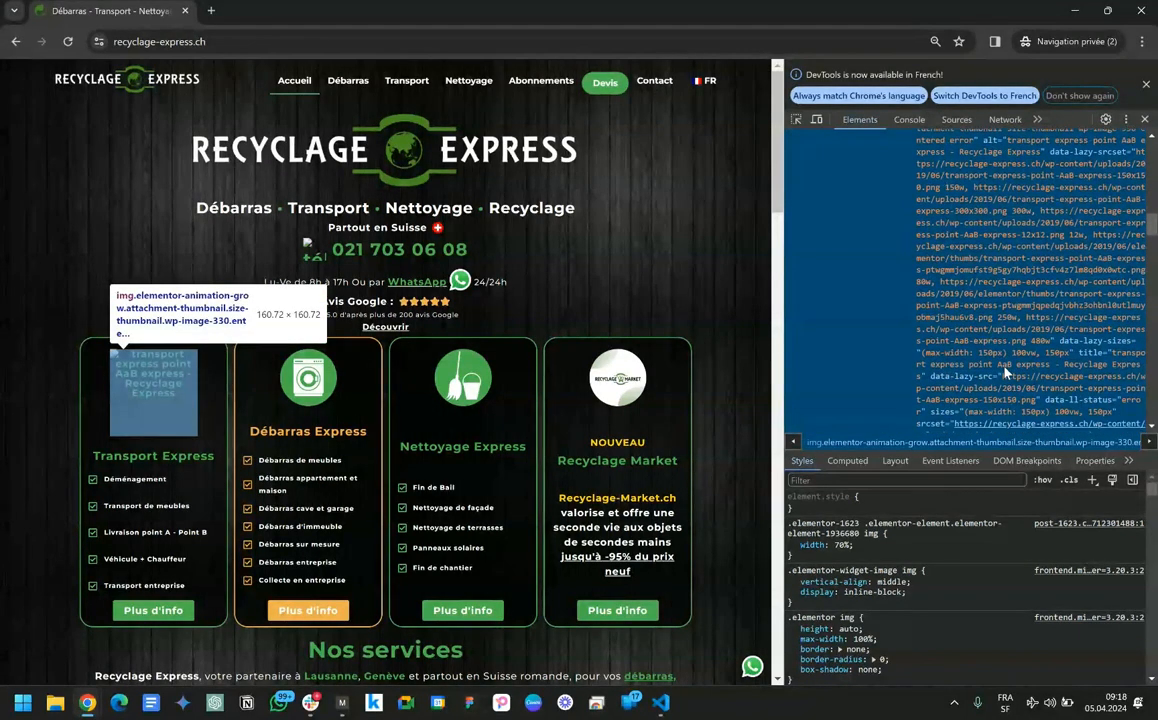
pyautogui.scroll(2, 1006, 372)
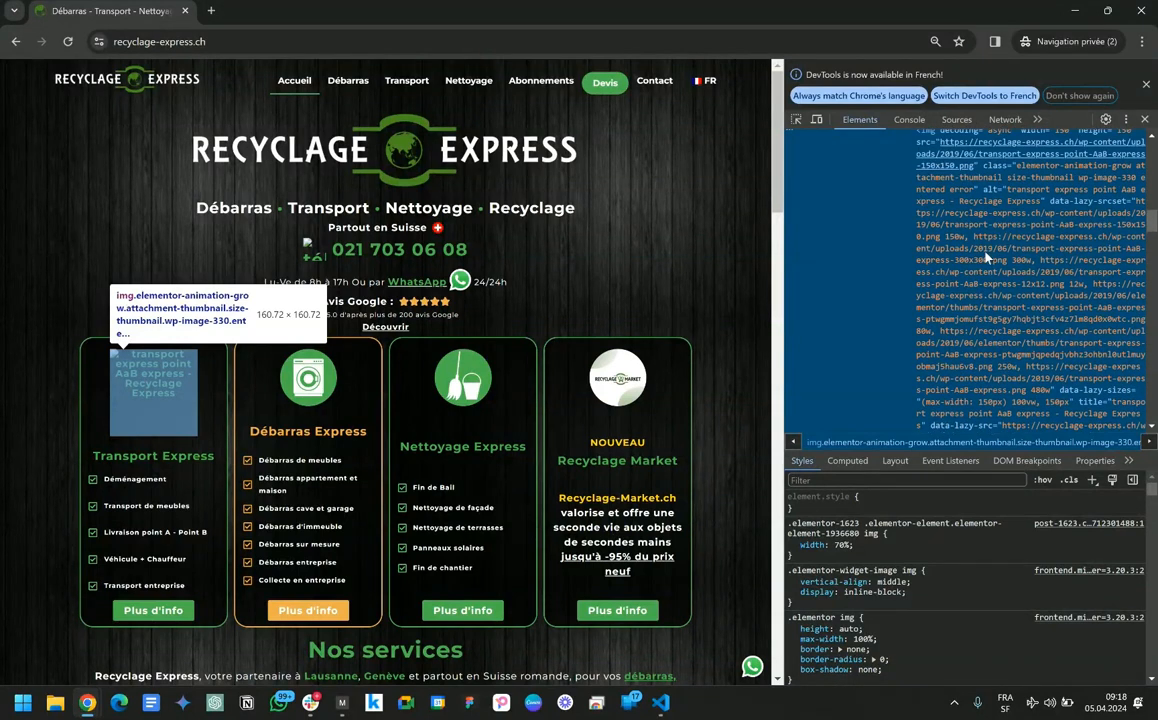
# Inspect the working Débarras Express image and the broken Transport Express image to compare their markup, resizing the developer tools pane as needed
pyautogui.moveTo(784, 313); pyautogui.dragTo(978, 358)
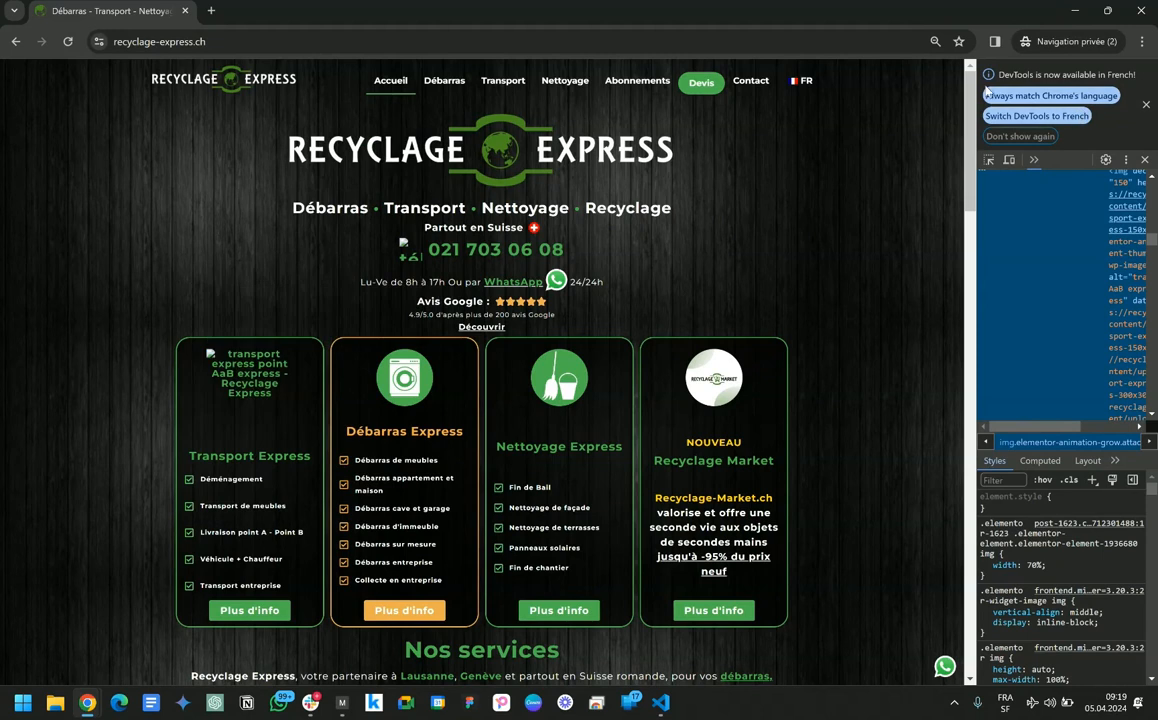
pyautogui.click(989, 159)
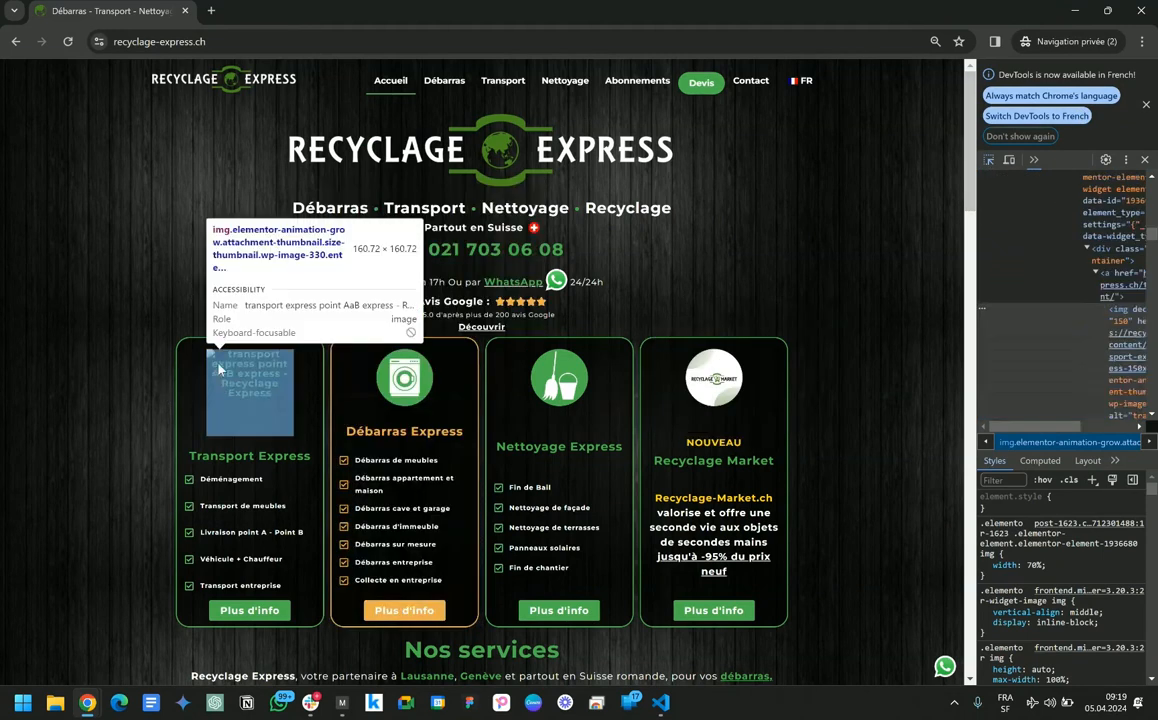
pyautogui.click(422, 380)
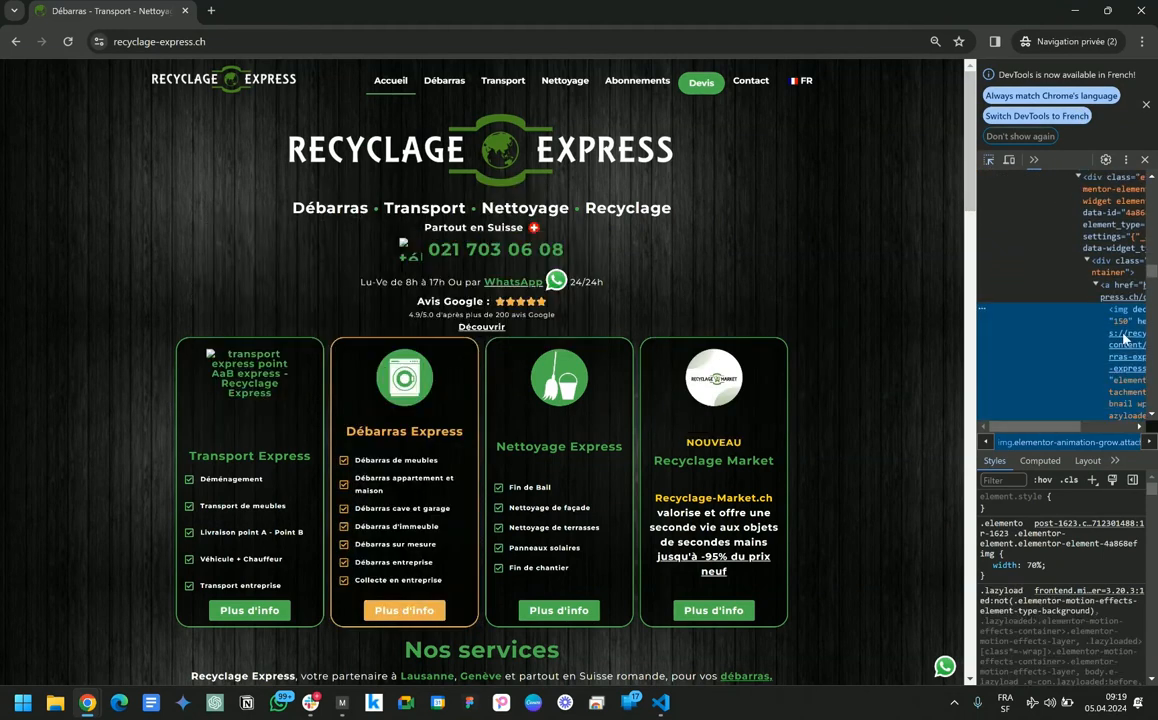
pyautogui.moveTo(973, 382); pyautogui.dragTo(860, 382)
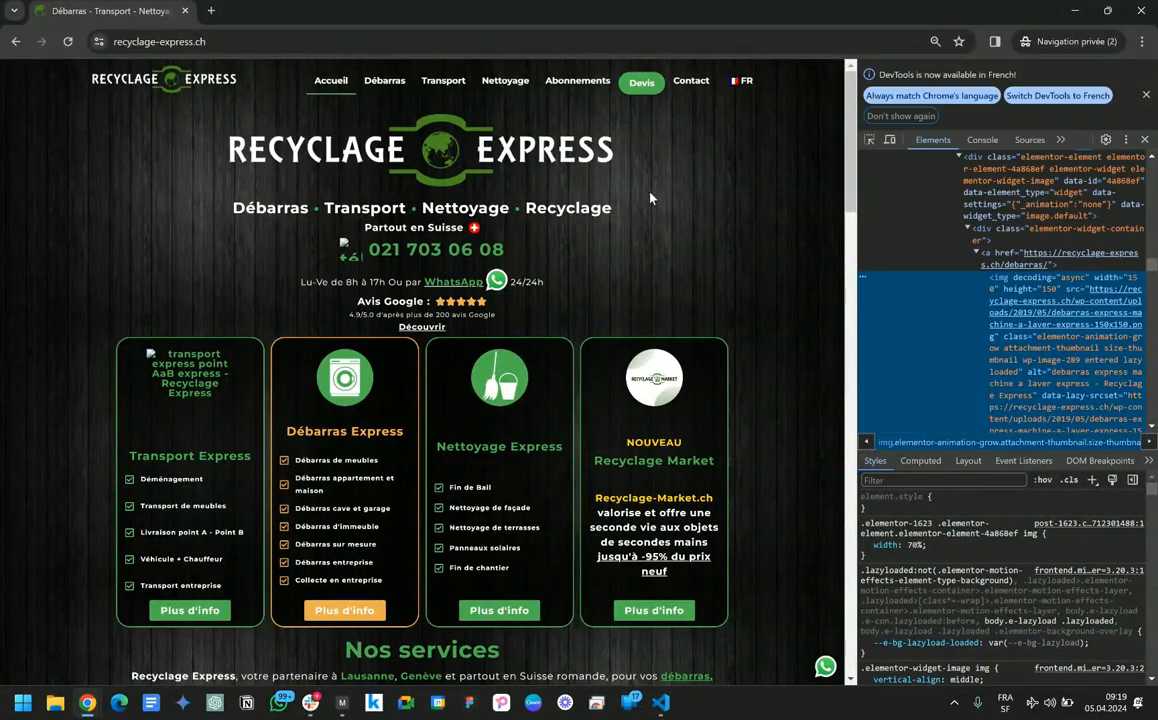
pyautogui.click(870, 140)
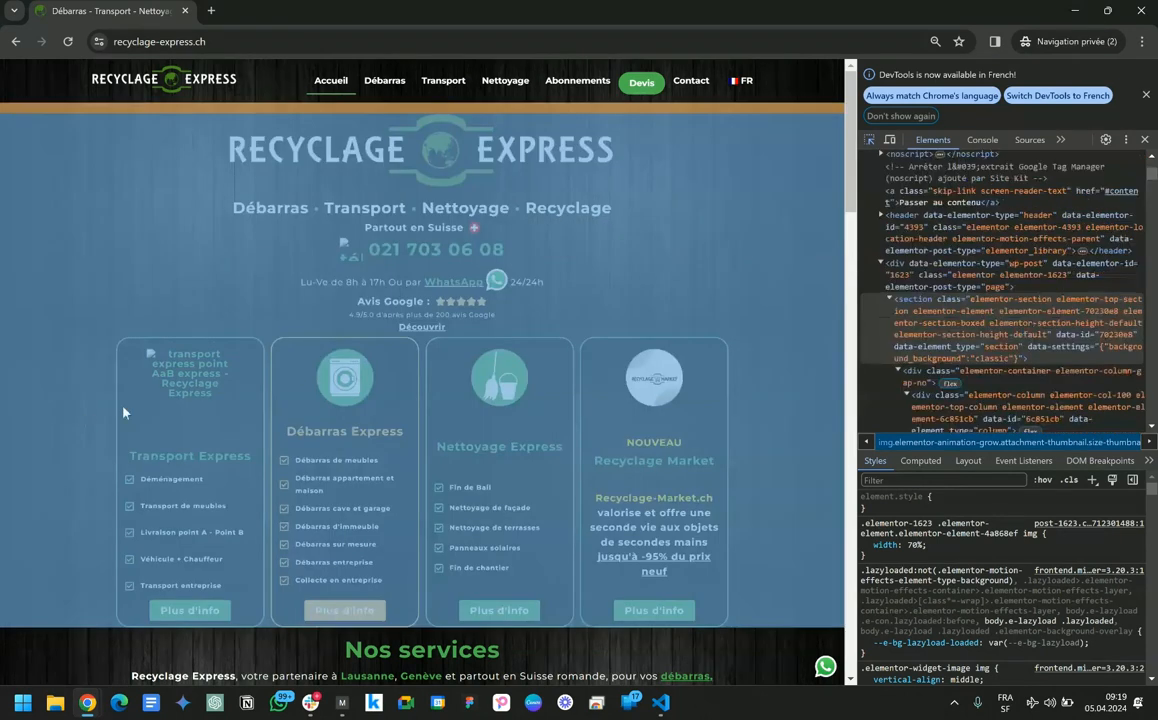
pyautogui.click(153, 358)
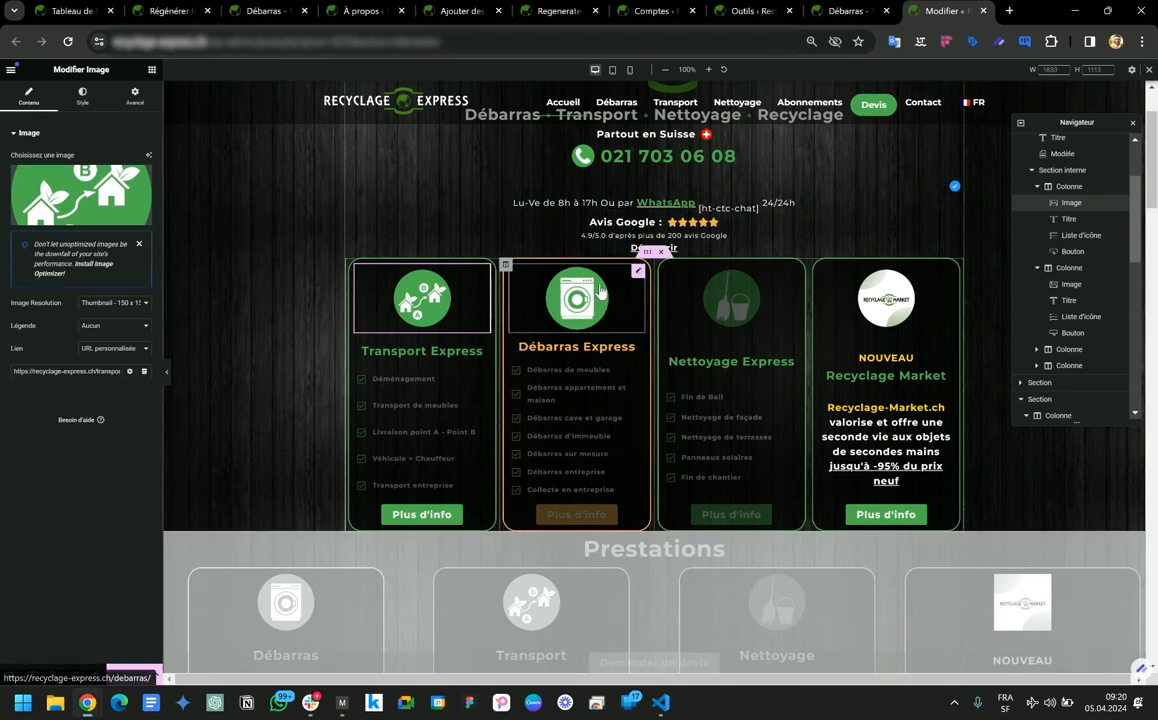
# Copy the Débarras Express image, paste its style onto the Transport Express image, and update the page
pyautogui.rightClick(593, 305)
pyautogui.press('Escape')
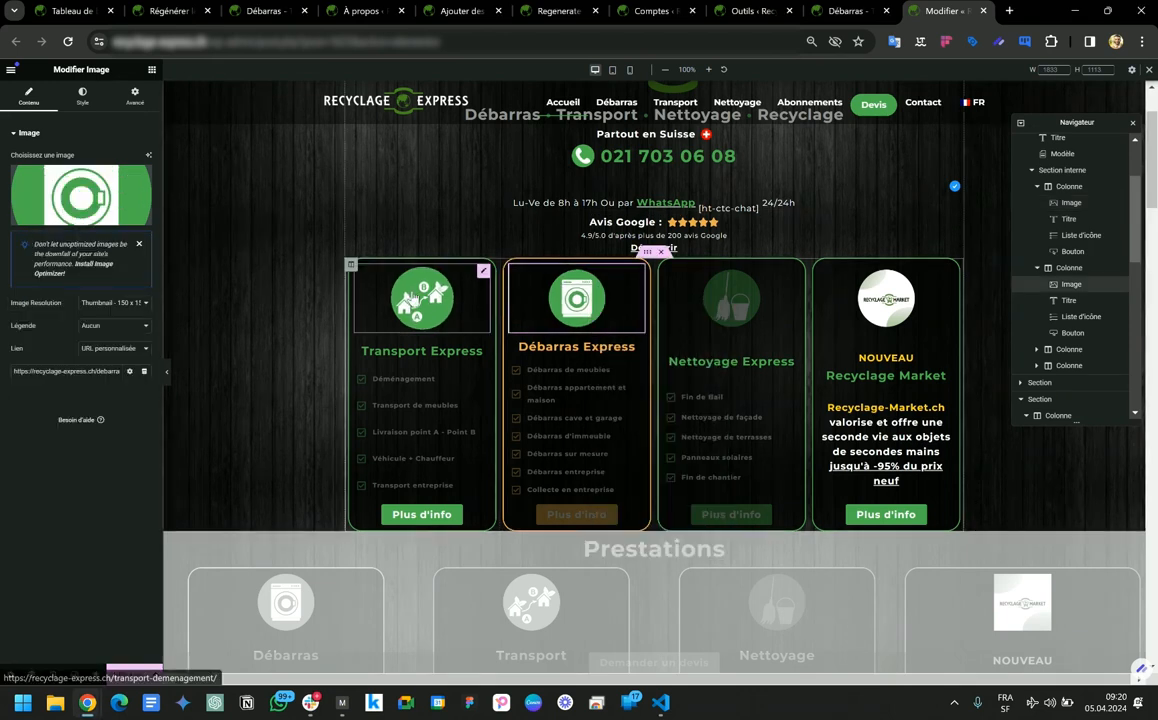
pyautogui.rightClick(414, 296)
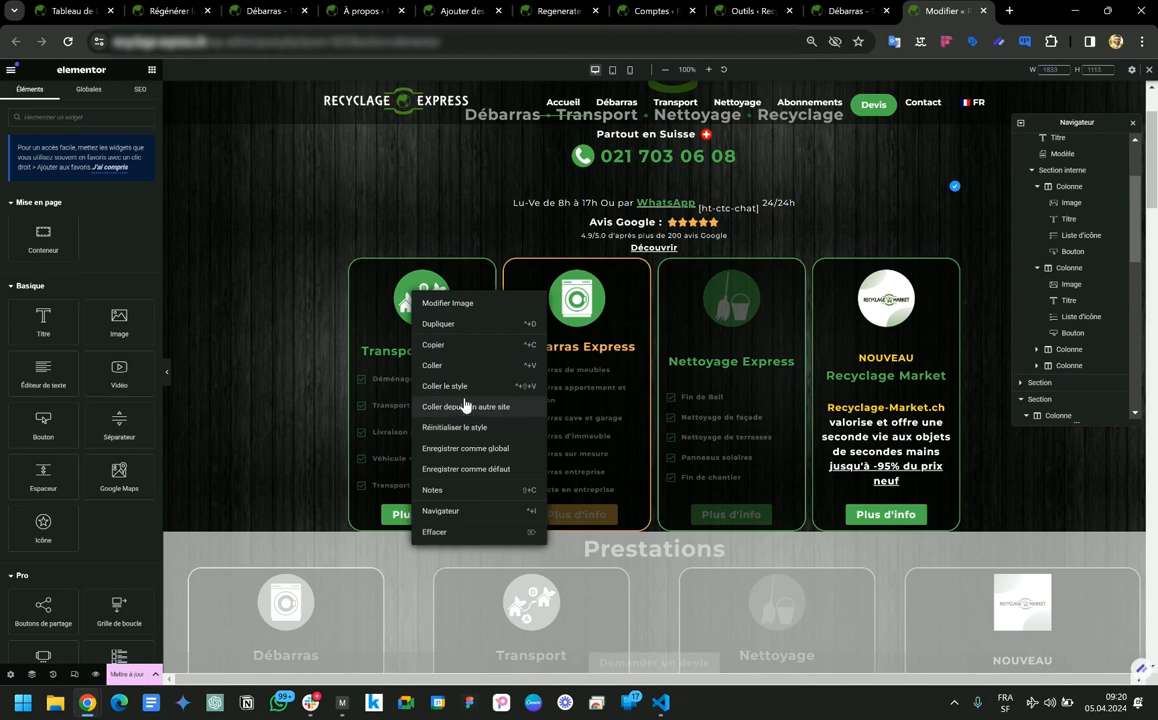
pyautogui.click(463, 386)
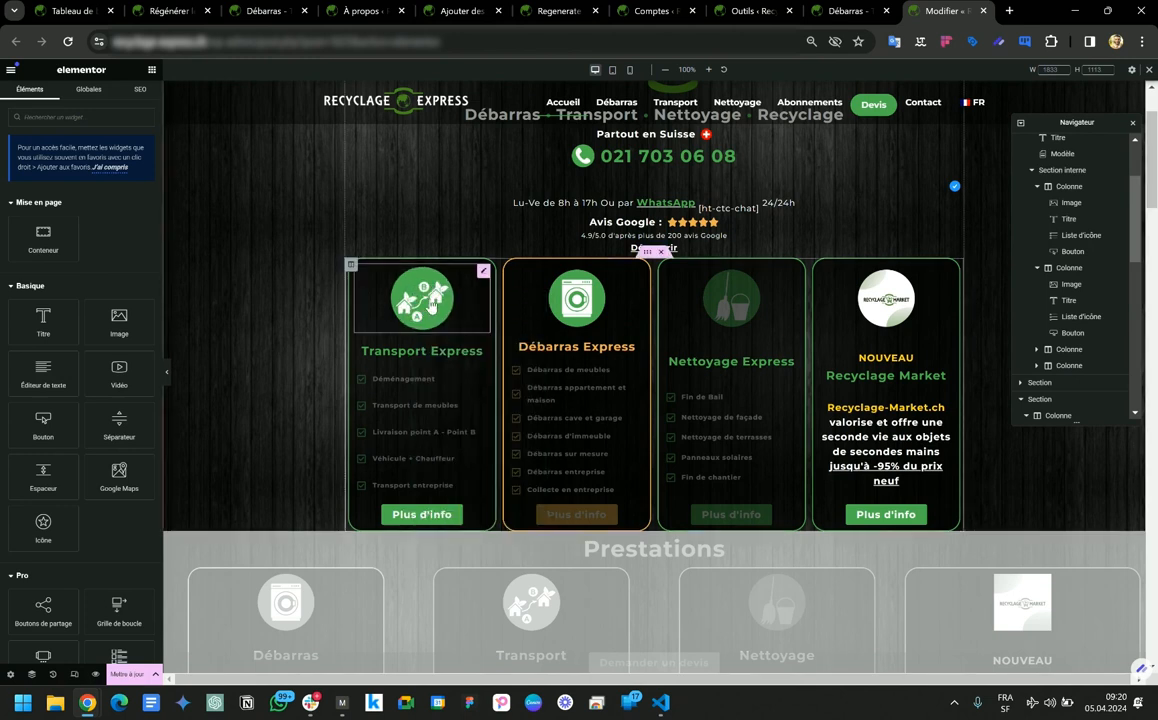
pyautogui.click(422, 298)
pyautogui.moveTo(109, 694)
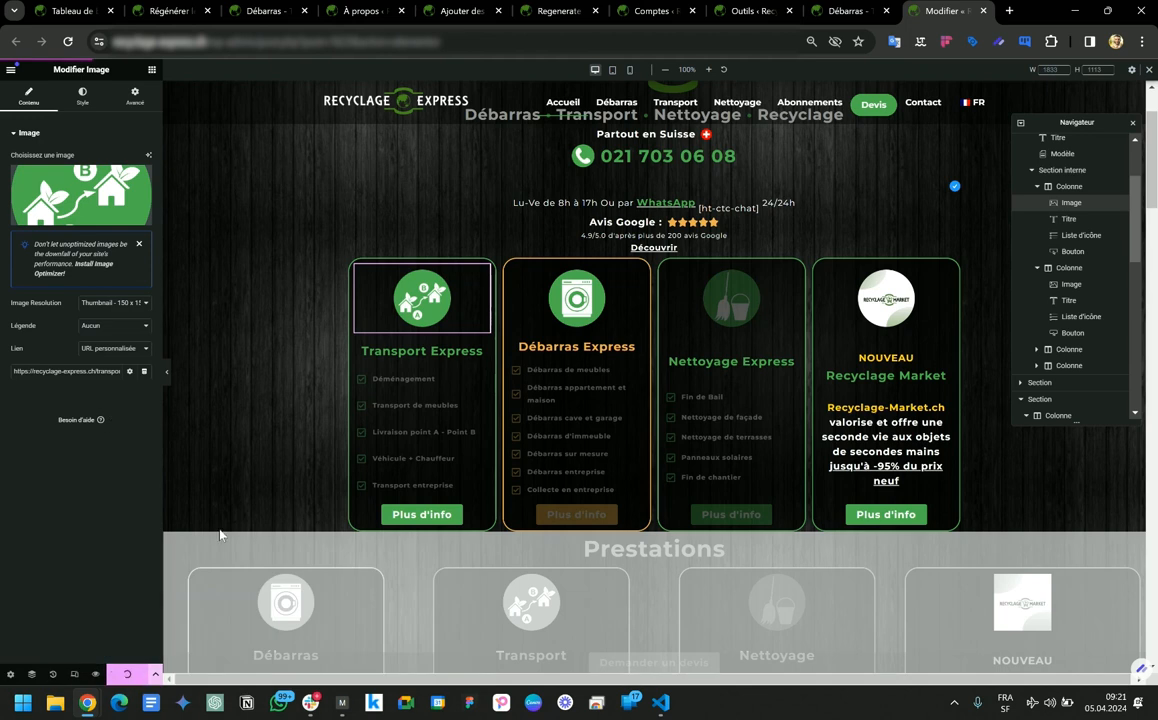
# Close the developer tools on the logged-in home page, clear the WP Rocket cache and check the page
pyautogui.click(856, 9)
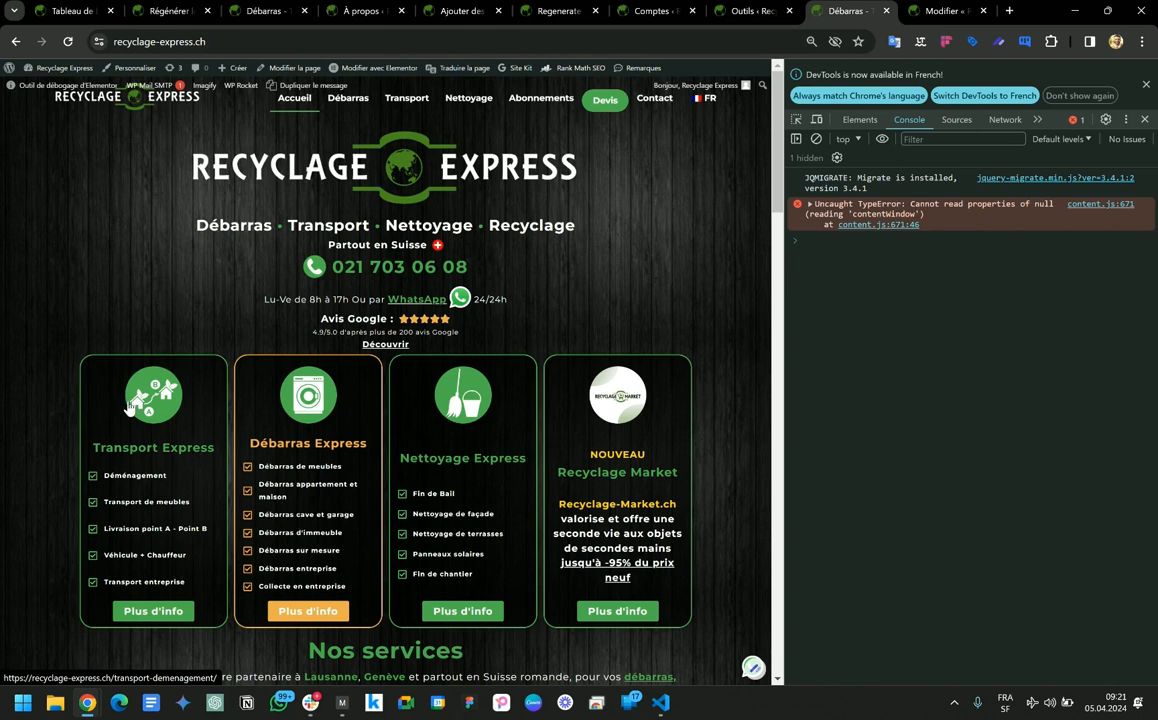
pyautogui.moveTo(592, 76)
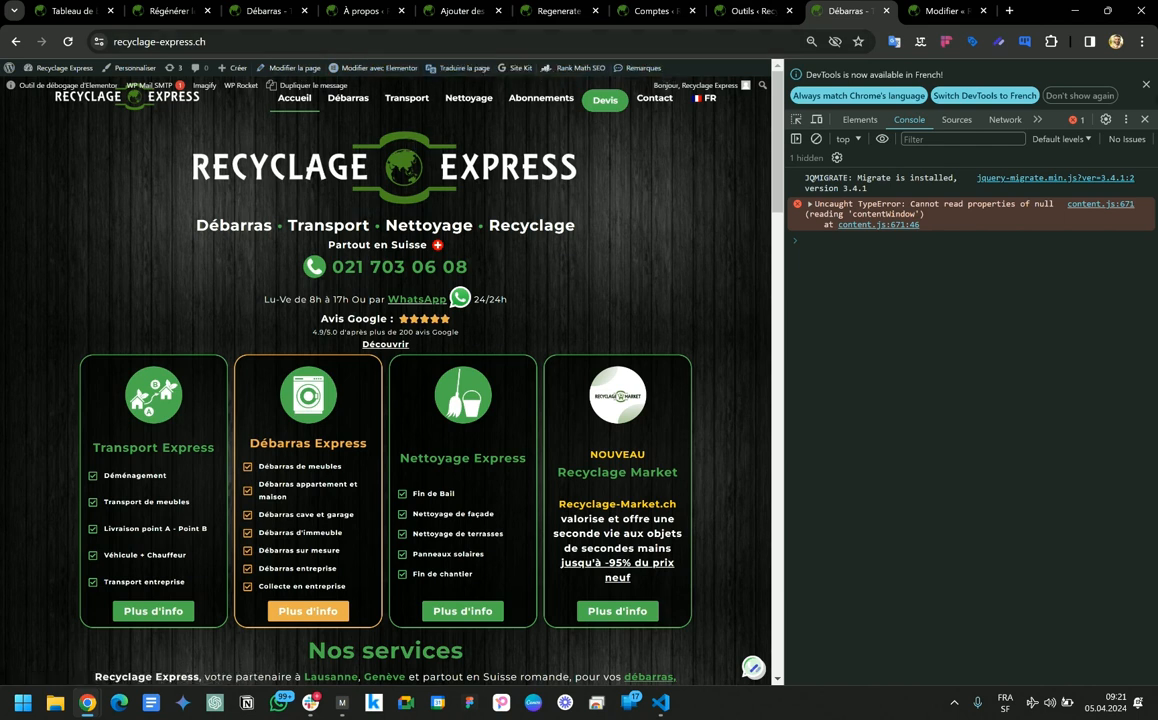
pyautogui.click(1146, 119)
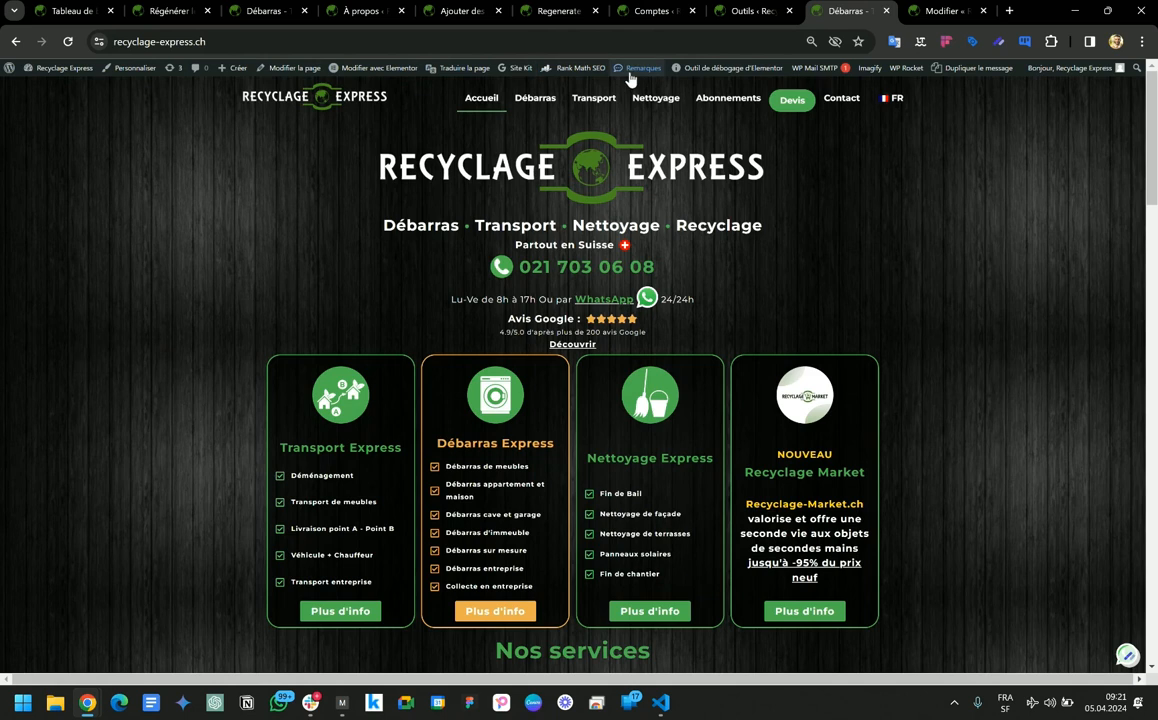
pyautogui.moveTo(905, 68)
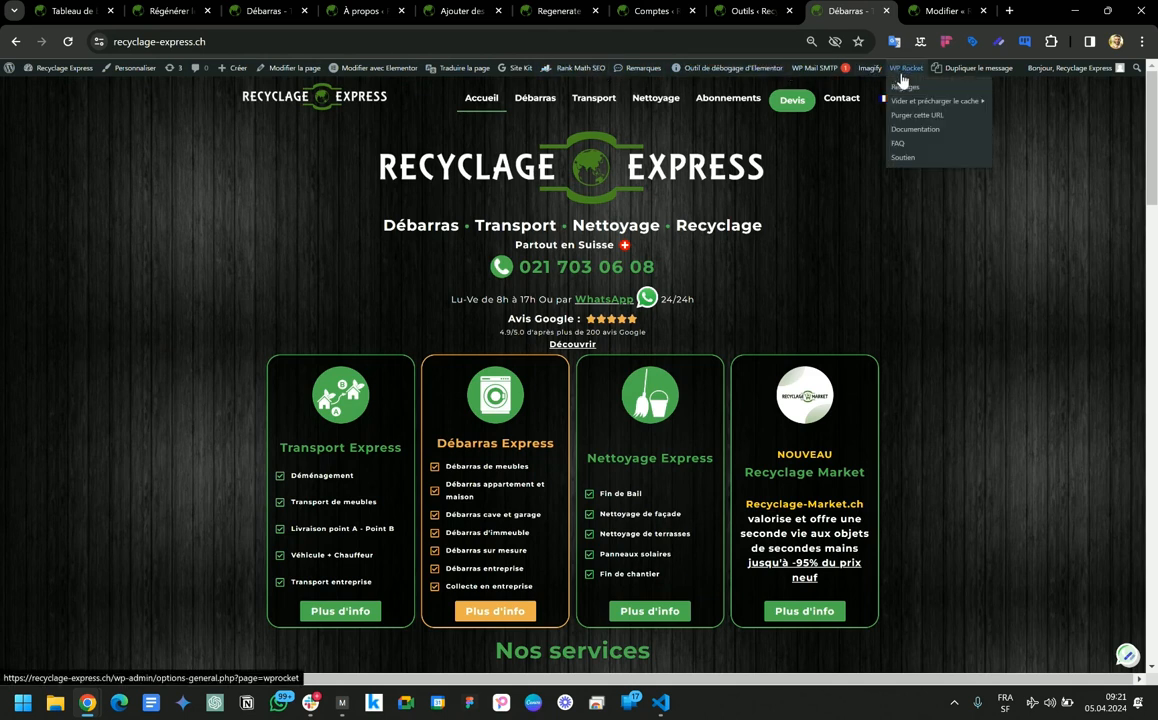
pyautogui.moveTo(913, 104)
pyautogui.click(1006, 100)
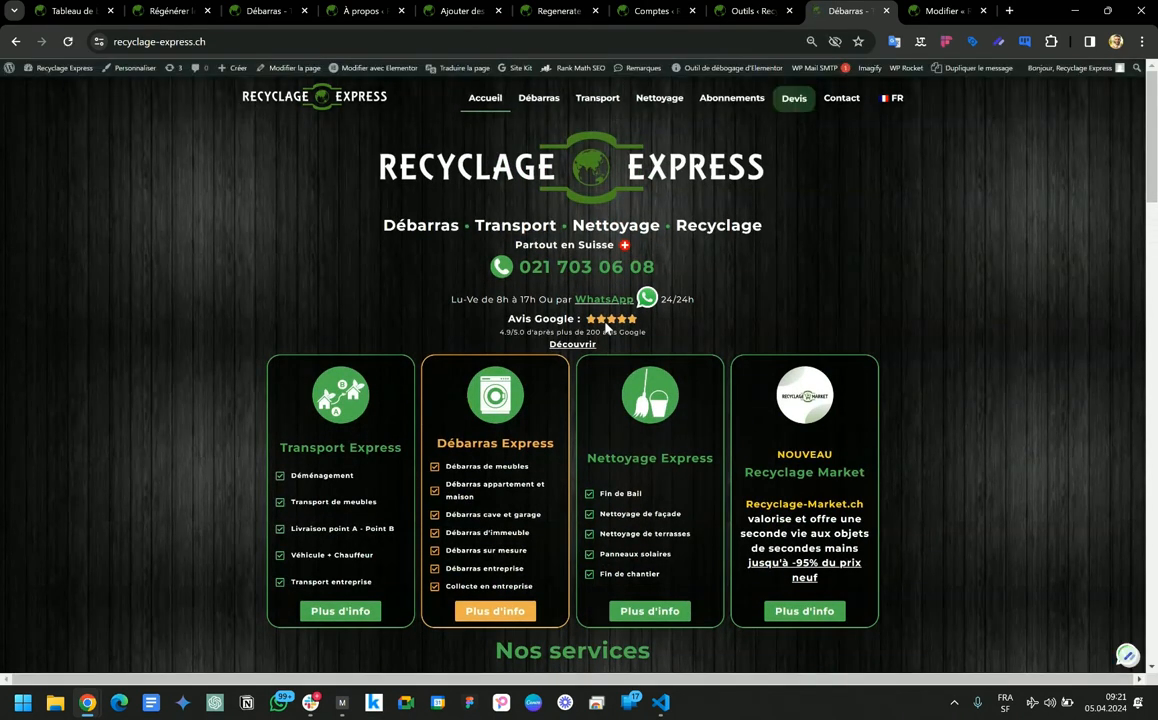
pyautogui.scroll(-4, 429, 377)
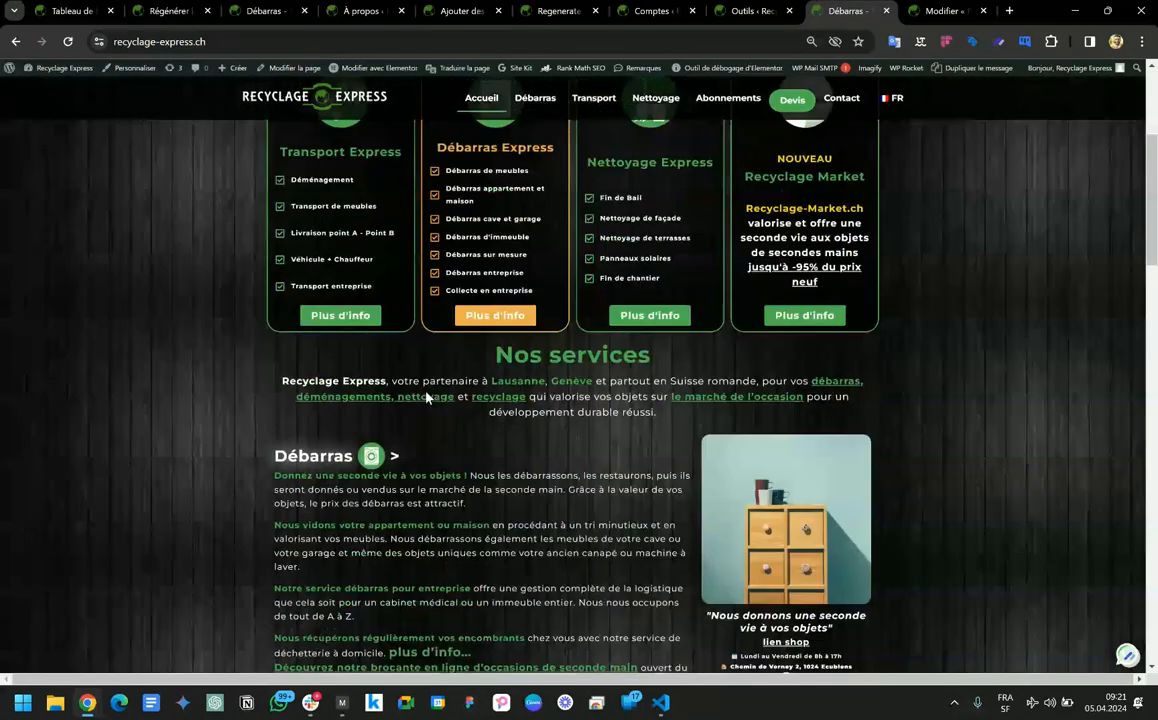
pyautogui.scroll(4, 429, 404)
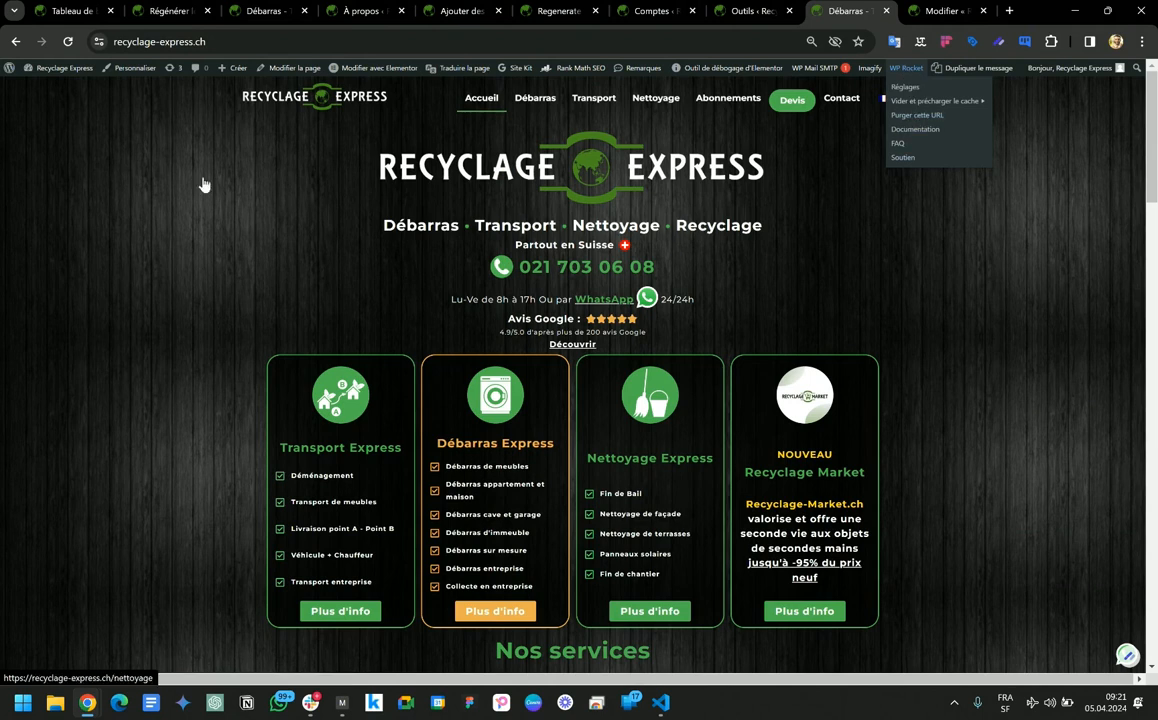
# Open the Imagify settings and enable displaying images in Next-Gen format on the site using <picture> tags
pyautogui.hotkey('ctrl', 'shift', 'Tab')
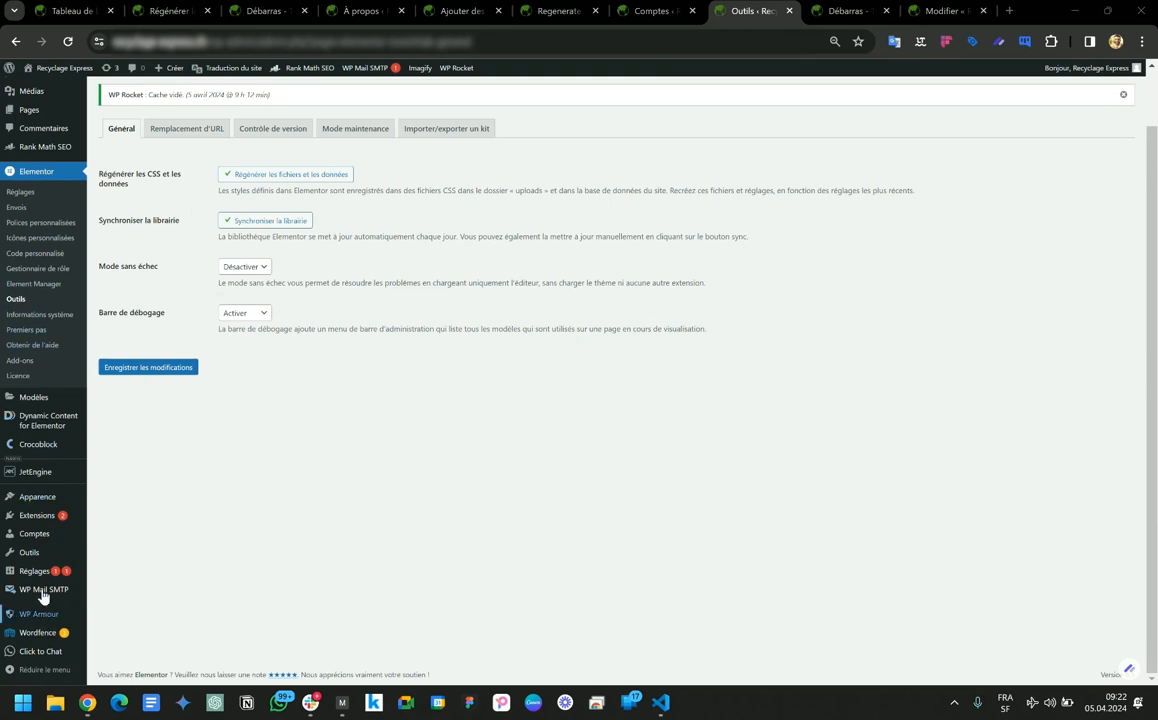
pyautogui.click(427, 77)
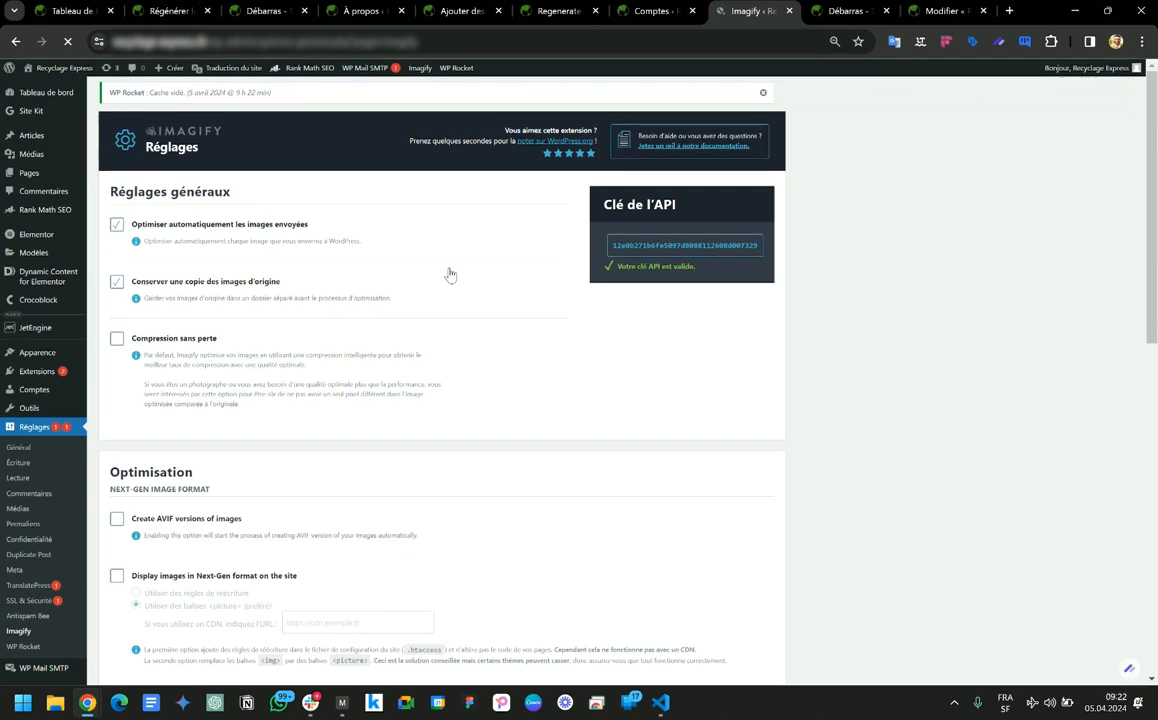
pyautogui.scroll(-1, 393, 504)
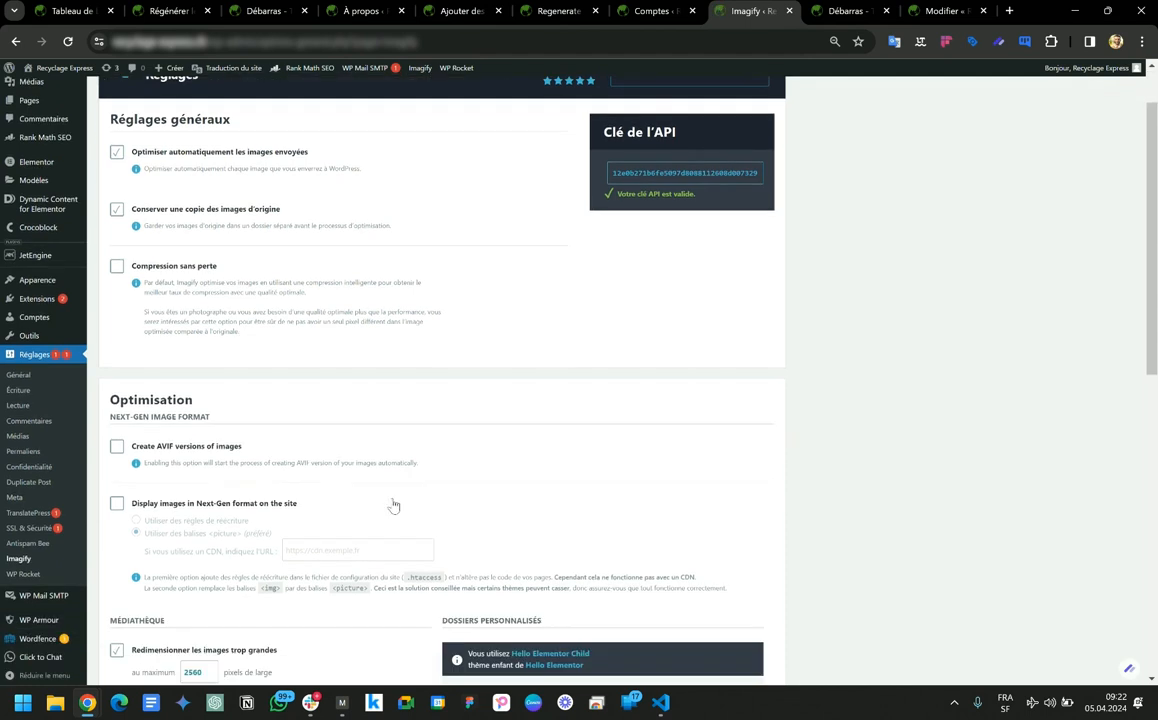
pyautogui.scroll(-2, 393, 504)
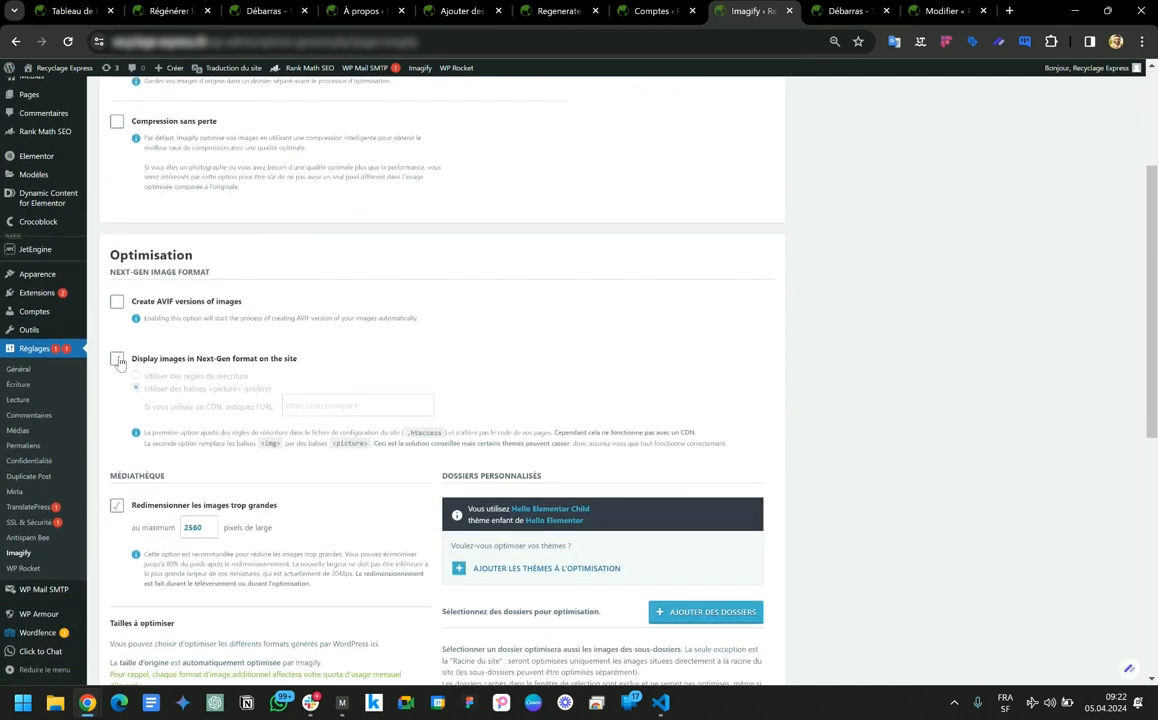
pyautogui.scroll(2, 476, 464)
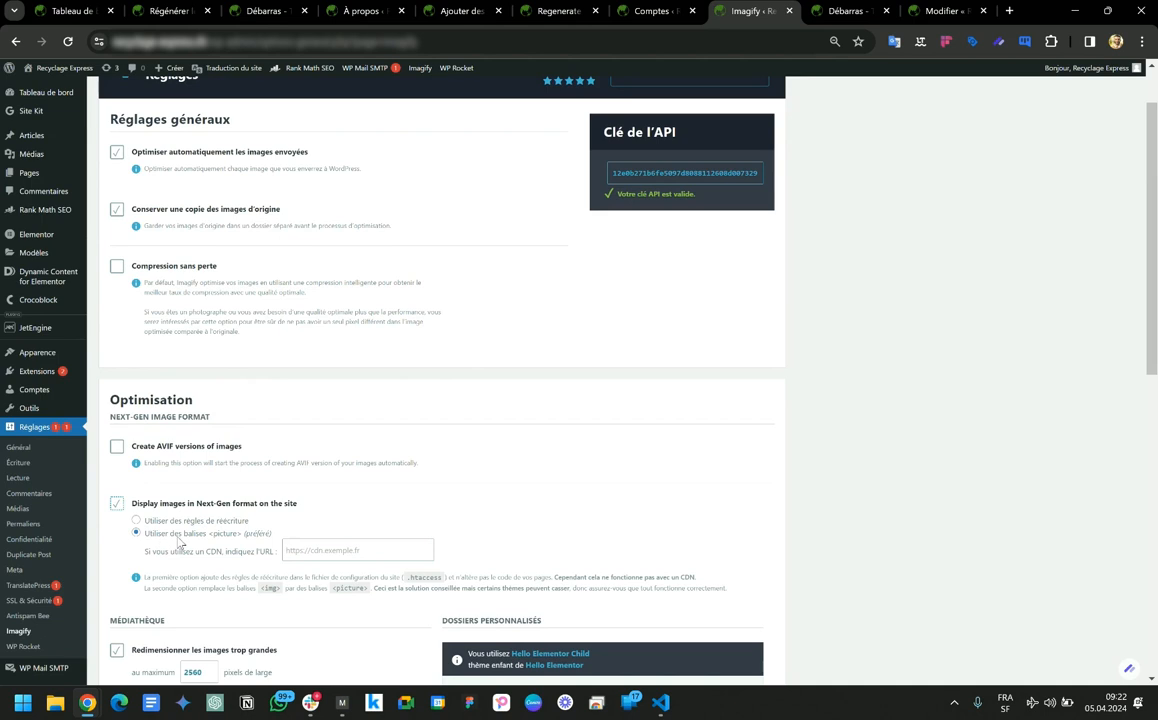
pyautogui.scroll(-1, 178, 558)
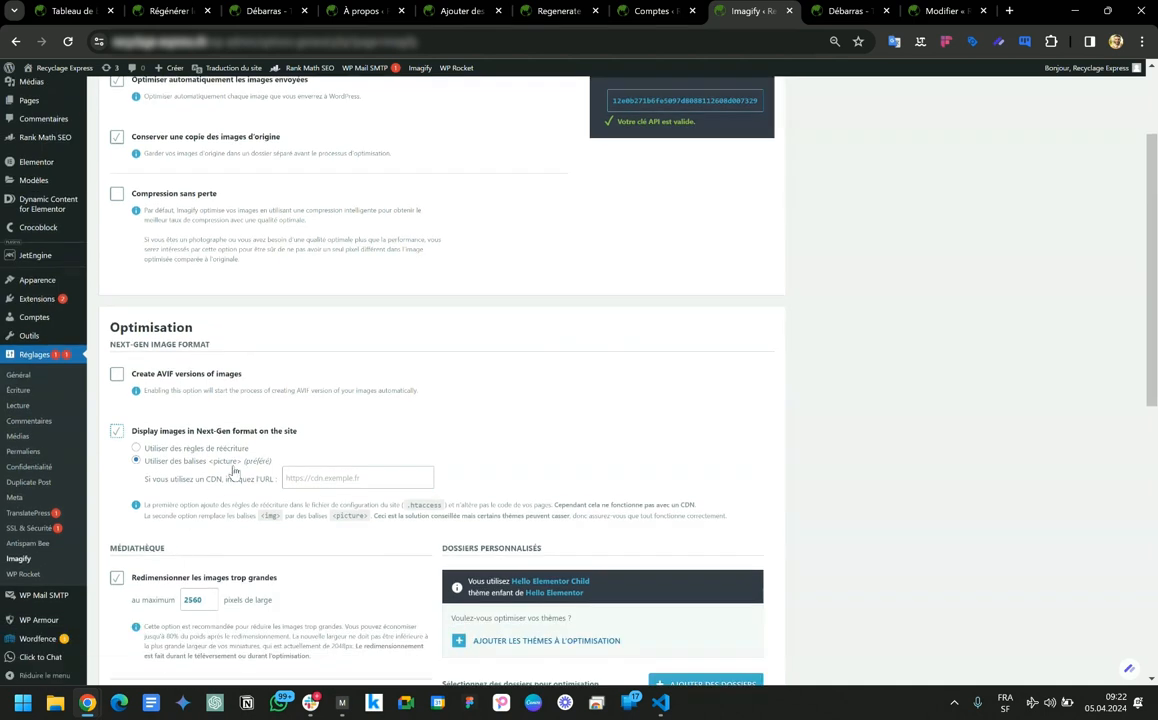
pyautogui.scroll(2, 233, 475)
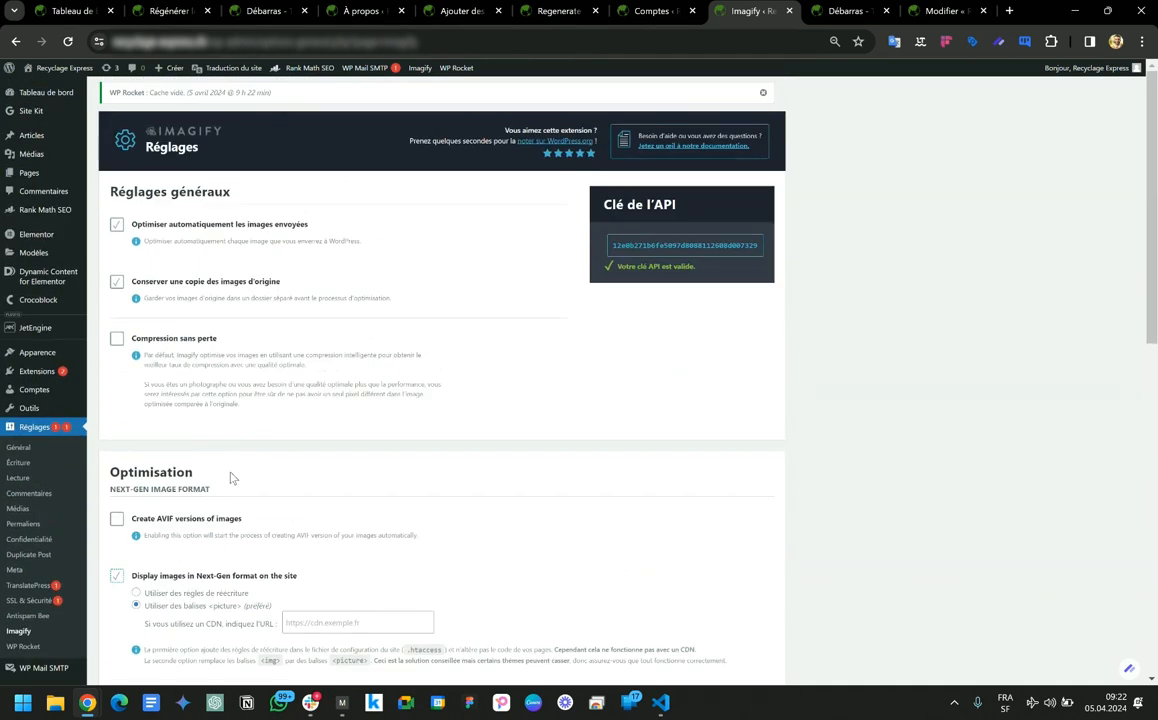
pyautogui.scroll(-1, 230, 478)
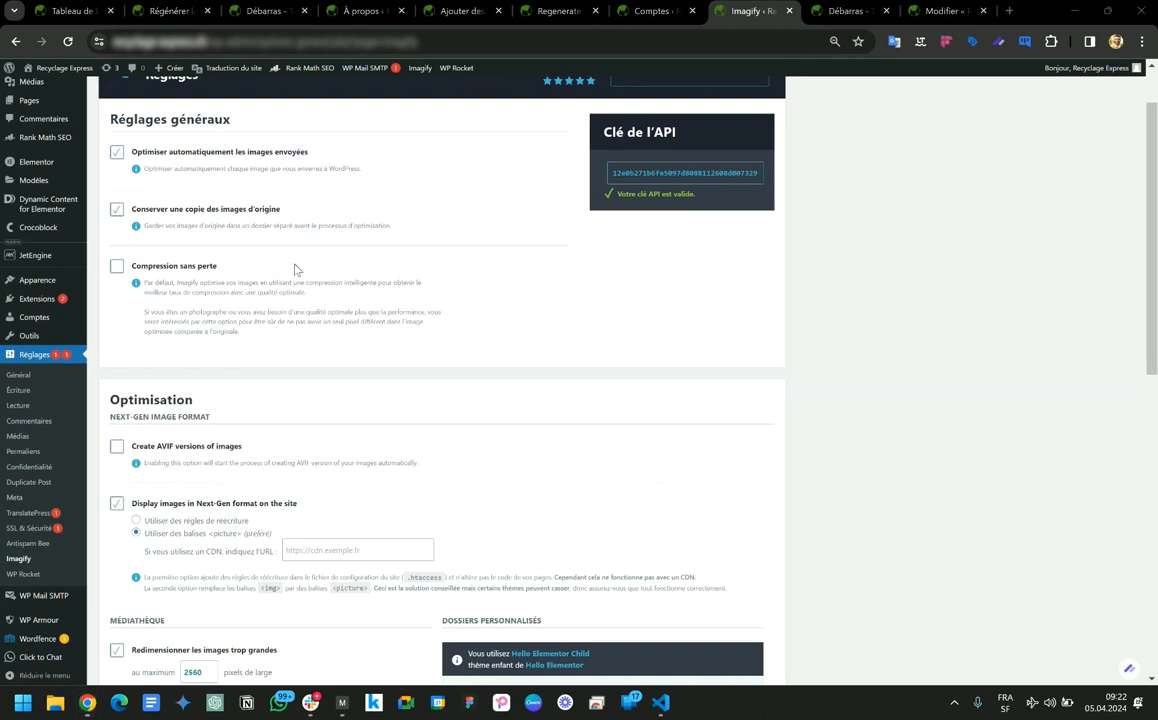
# Set the maximum width for resizing oversized images to 2048 pixels and save the Imagify settings
pyautogui.scroll(-3, 190, 330)
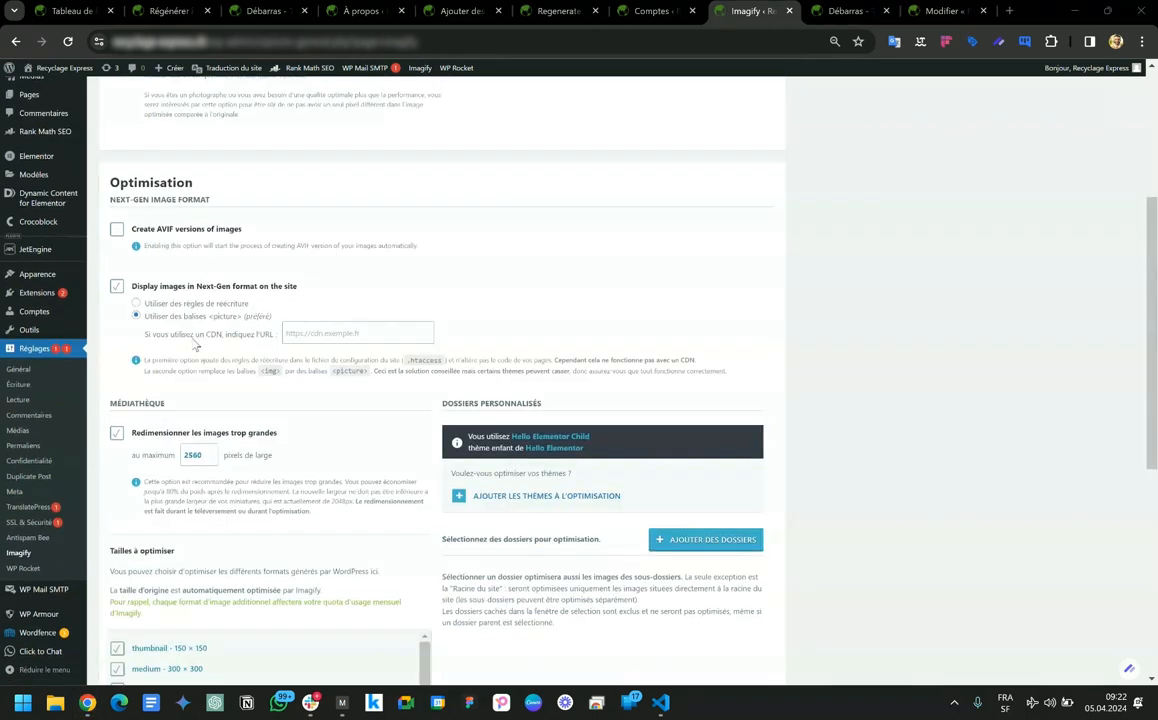
pyautogui.scroll(-3, 200, 370)
pyautogui.click(187, 245)
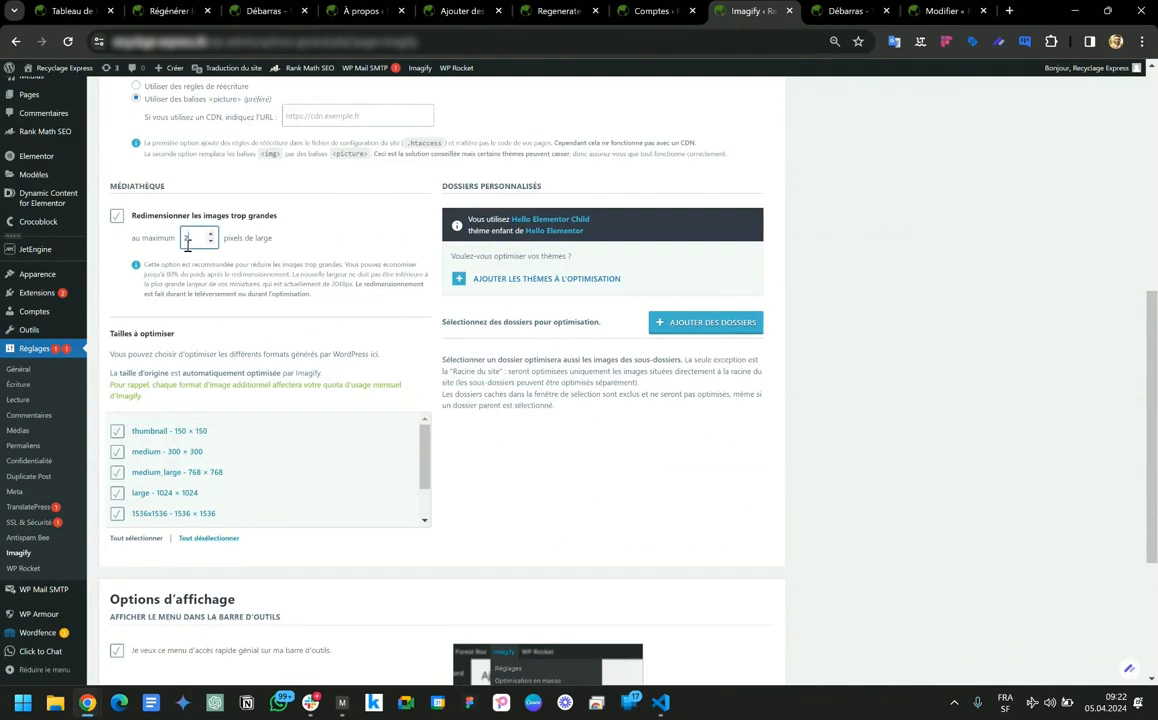
pyautogui.rightClick(187, 246)
pyautogui.click(199, 240)
pyautogui.scroll(-2, 646, 472)
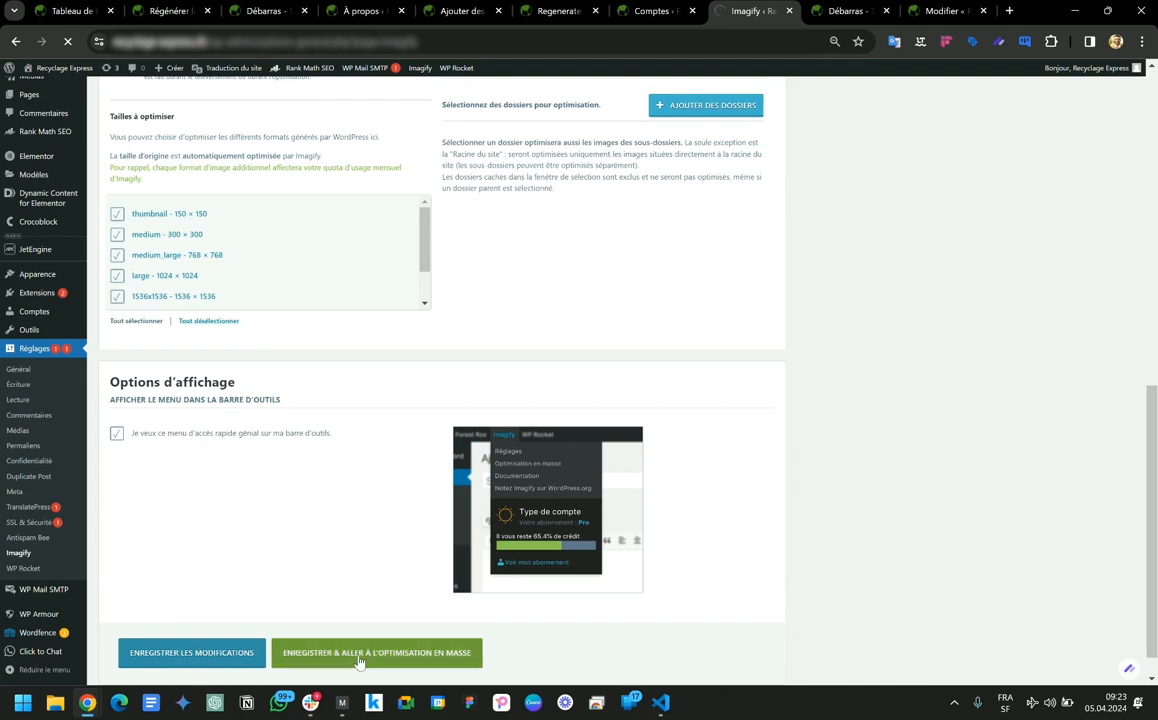
pyautogui.scroll(-3, 362, 386)
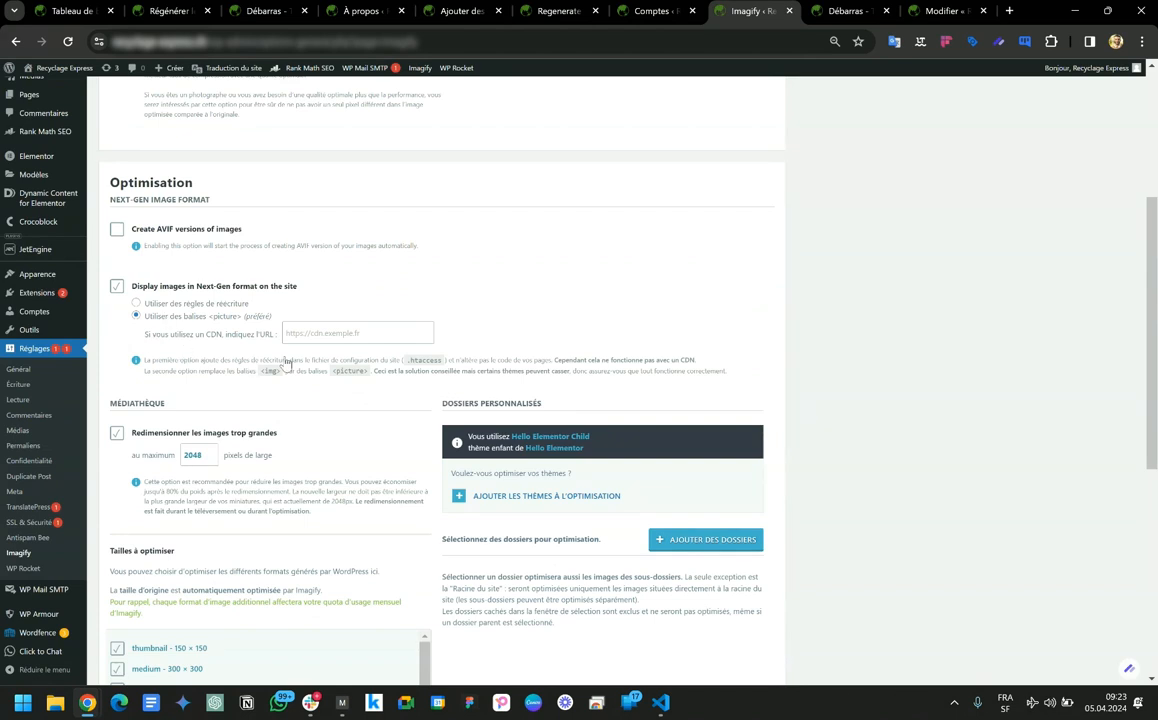
# Save the Imagify settings, go to bulk optimization and start optimizing the media library
pyautogui.scroll(-4, 336, 396)
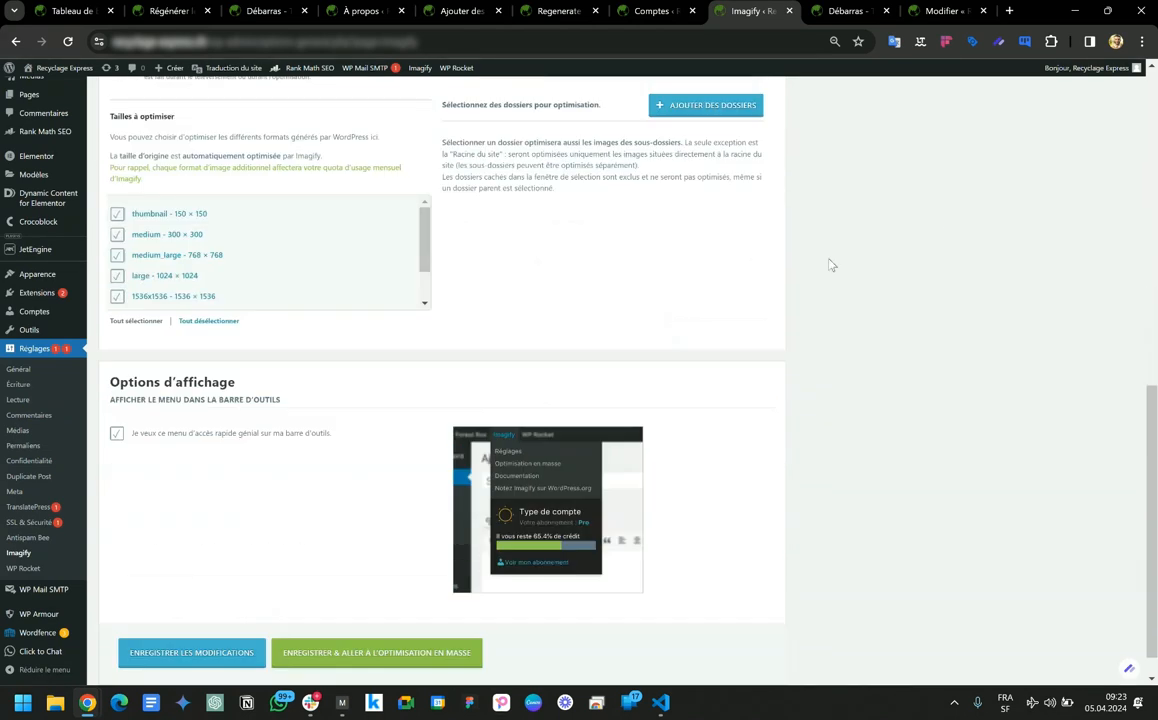
pyautogui.scroll(-1, 357, 511)
pyautogui.click(360, 620)
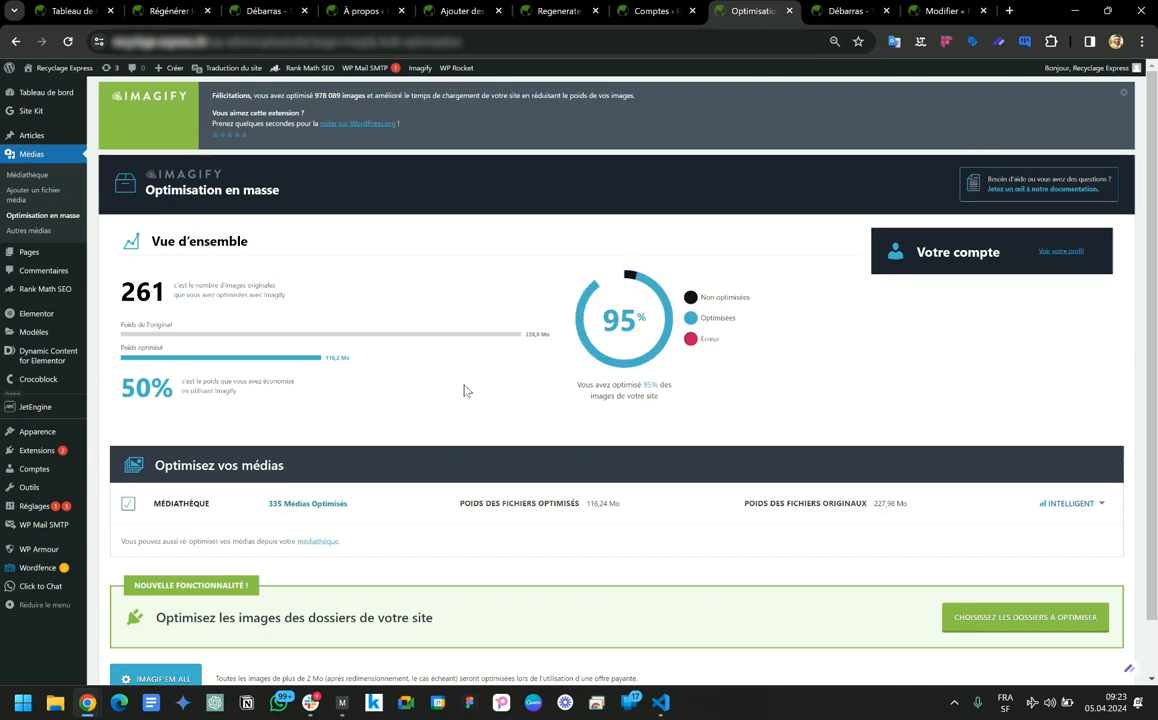
pyautogui.scroll(-1, 466, 390)
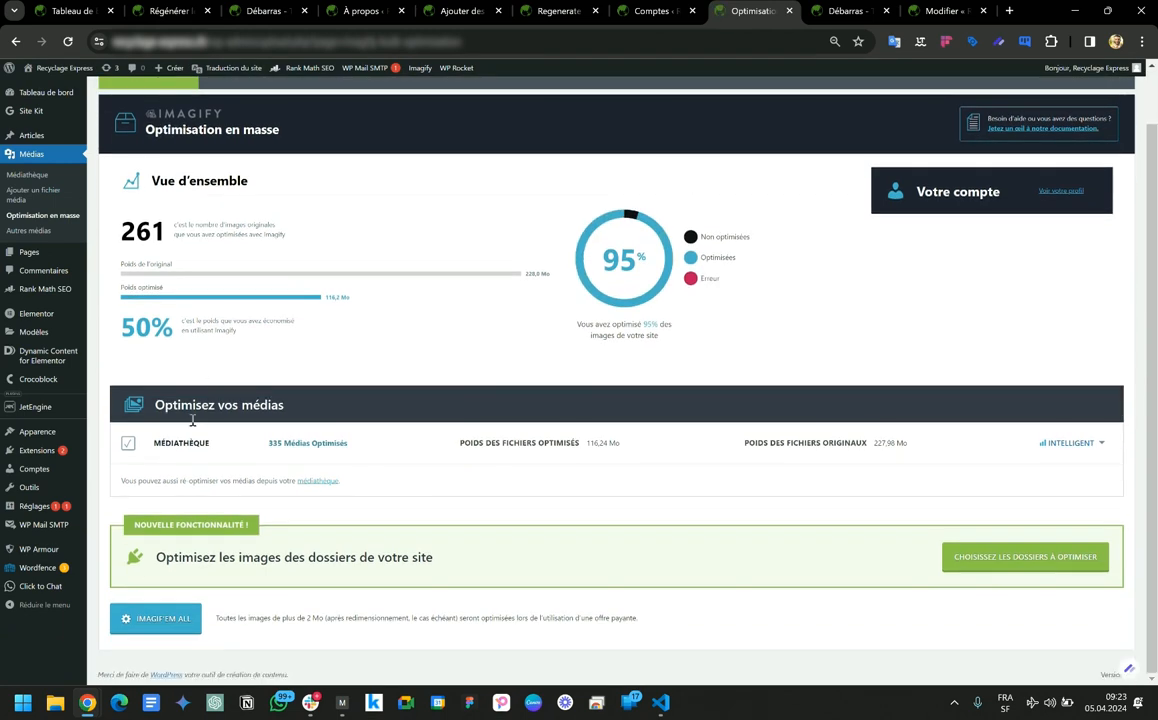
pyautogui.click(158, 619)
pyautogui.click(614, 478)
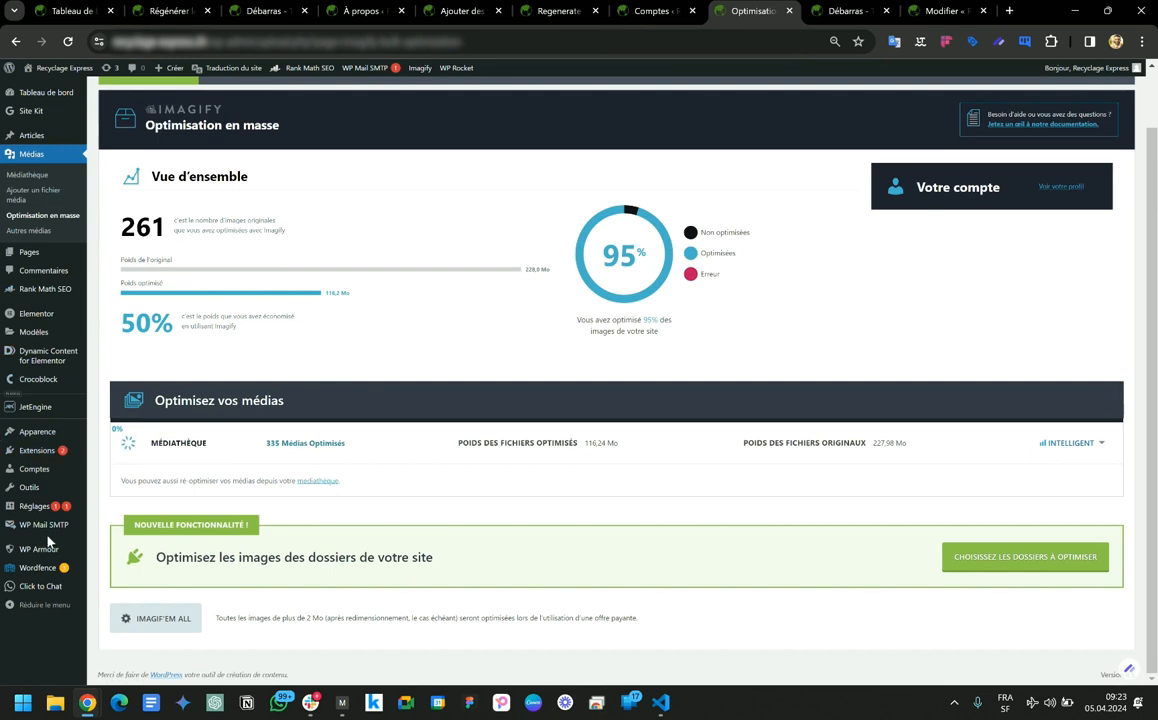
# Regenerate the thumbnails of debarras-express-machine-a-laver-express, skipping existing correct sizes, and clear the WP Rocket cache
pyautogui.moveTo(40, 506)
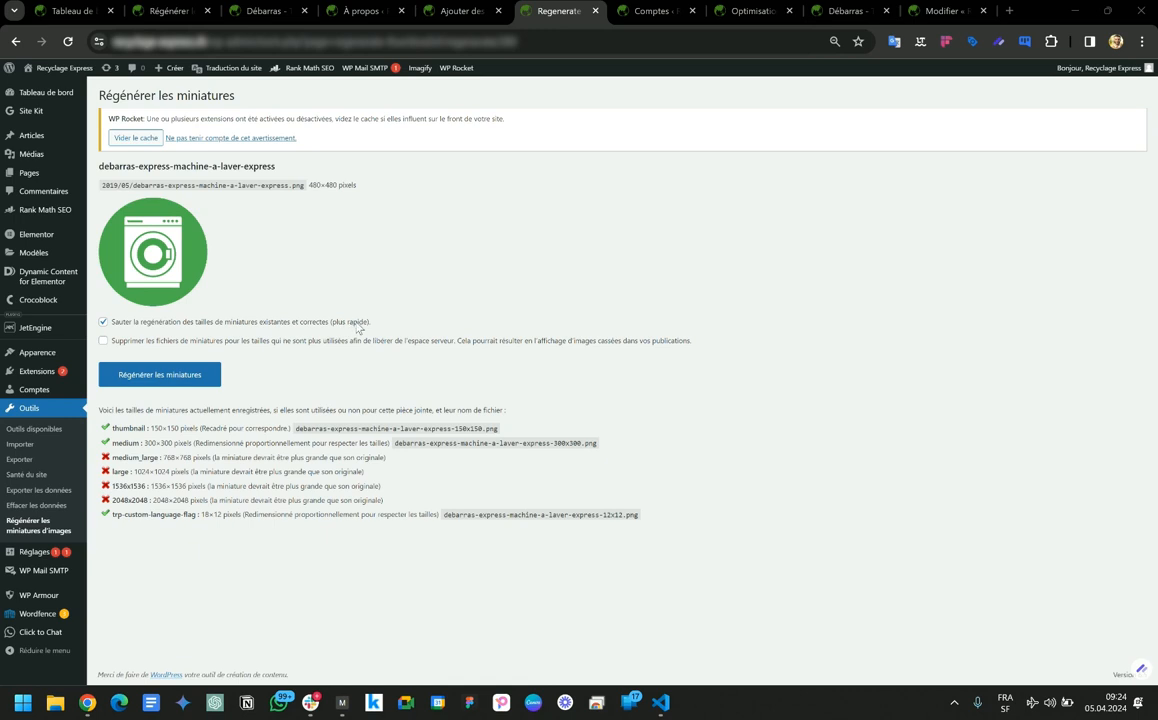
pyautogui.moveTo(374, 323); pyautogui.dragTo(118, 330)
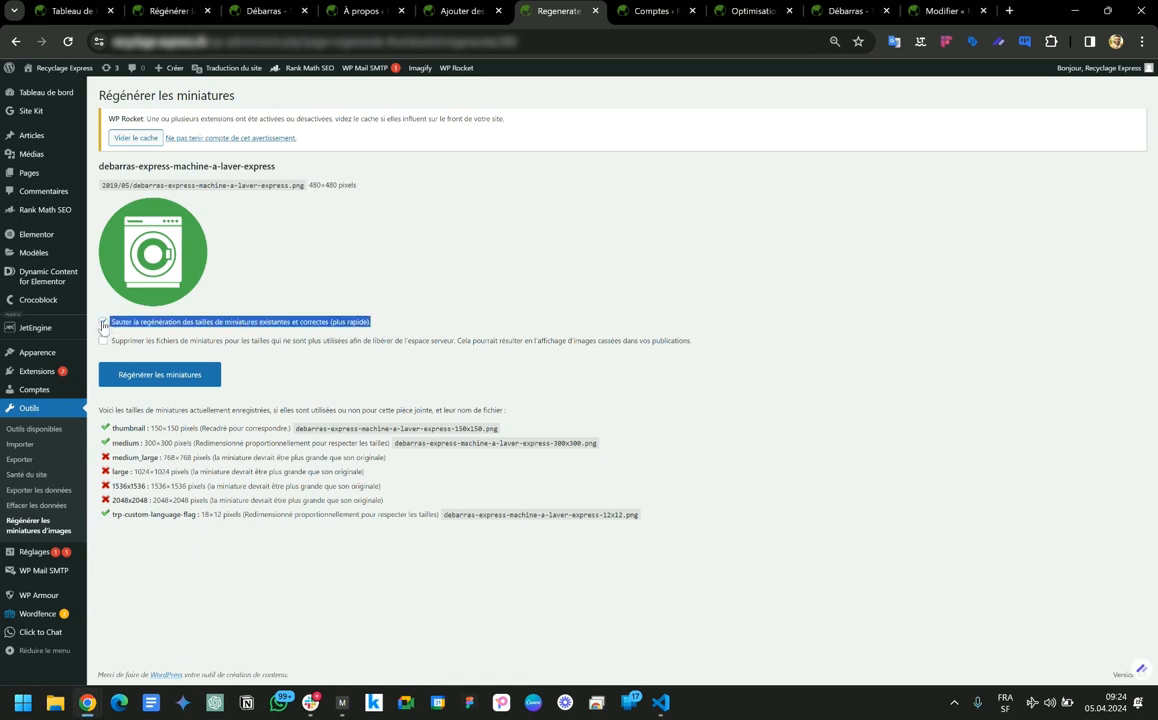
pyautogui.click(160, 376)
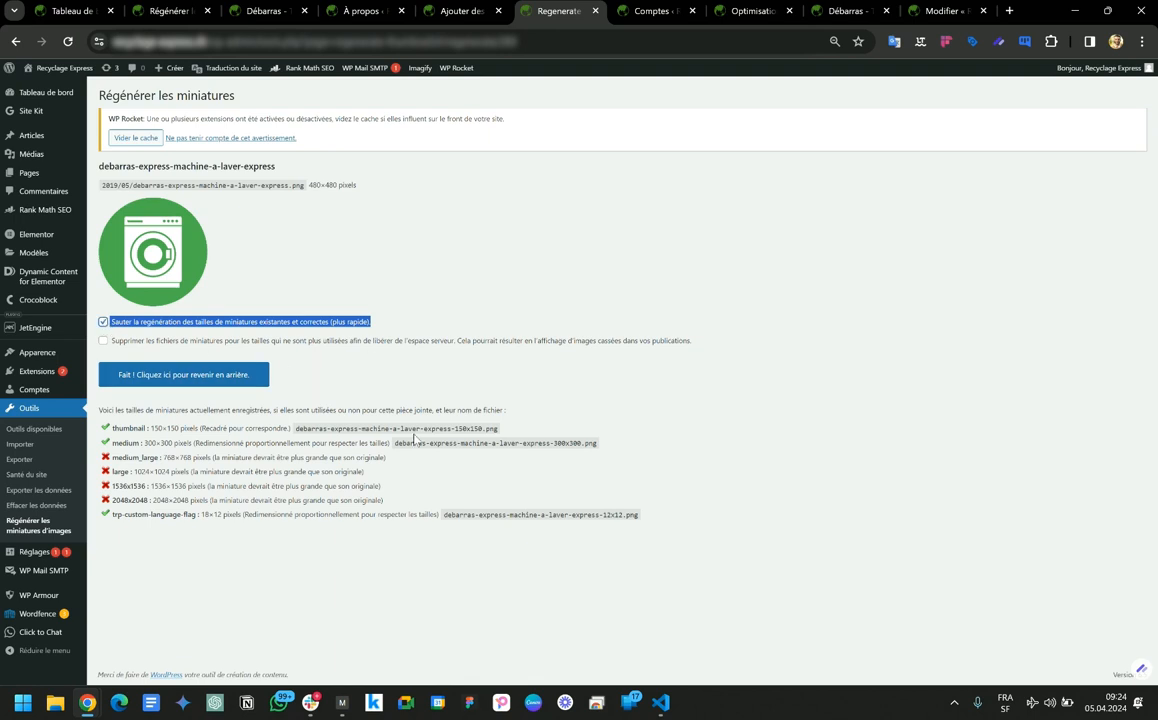
pyautogui.click(145, 140)
# Return to the logged-in home page and review its images and service cards
pyautogui.click(955, 8)
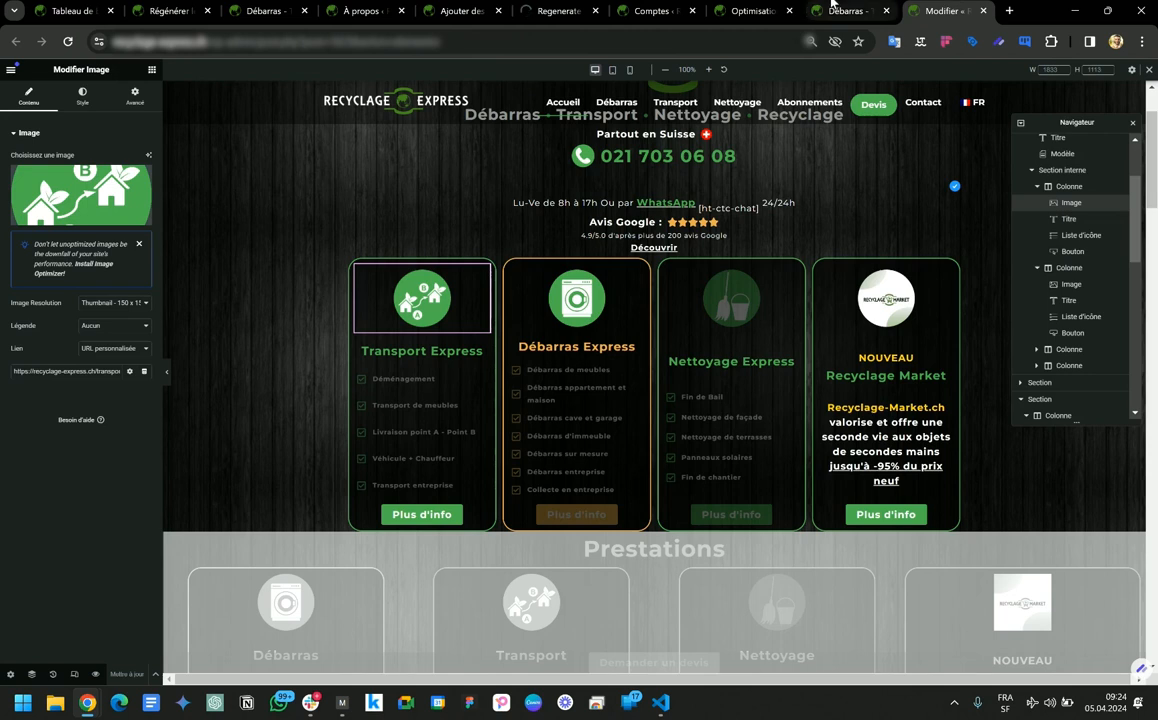
pyautogui.click(832, 8)
pyautogui.scroll(-3, 490, 220)
pyautogui.scroll(3, 543, 252)
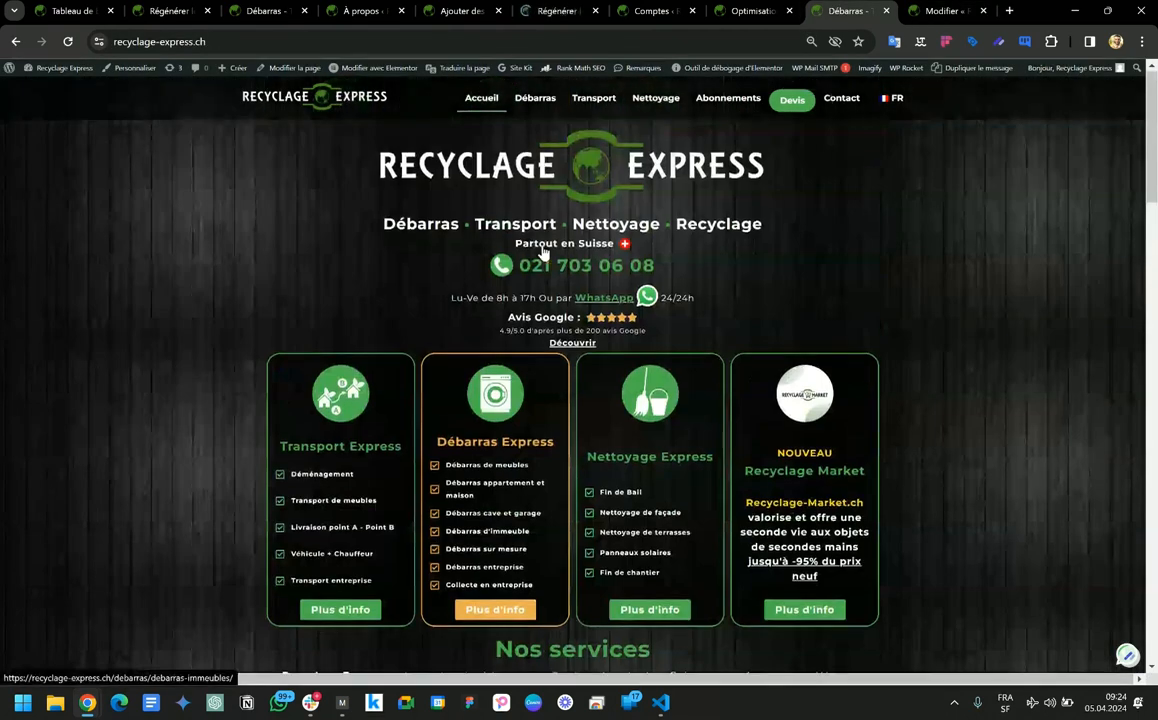
# Switch to the private window and reload recyclage-express.ch to check the phone icon and service images
pyautogui.hotkey('alt', 'Tab')
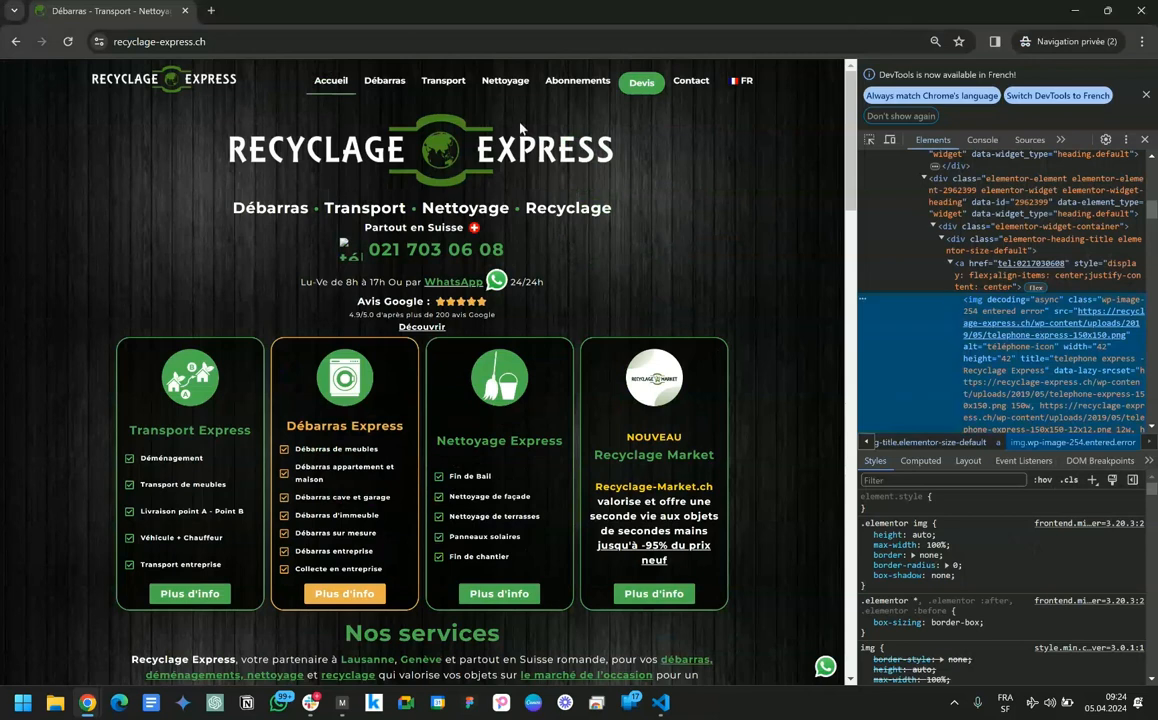
pyautogui.click(282, 37)
pyautogui.scroll(-3, 220, 400)
pyautogui.scroll(3, 220, 400)
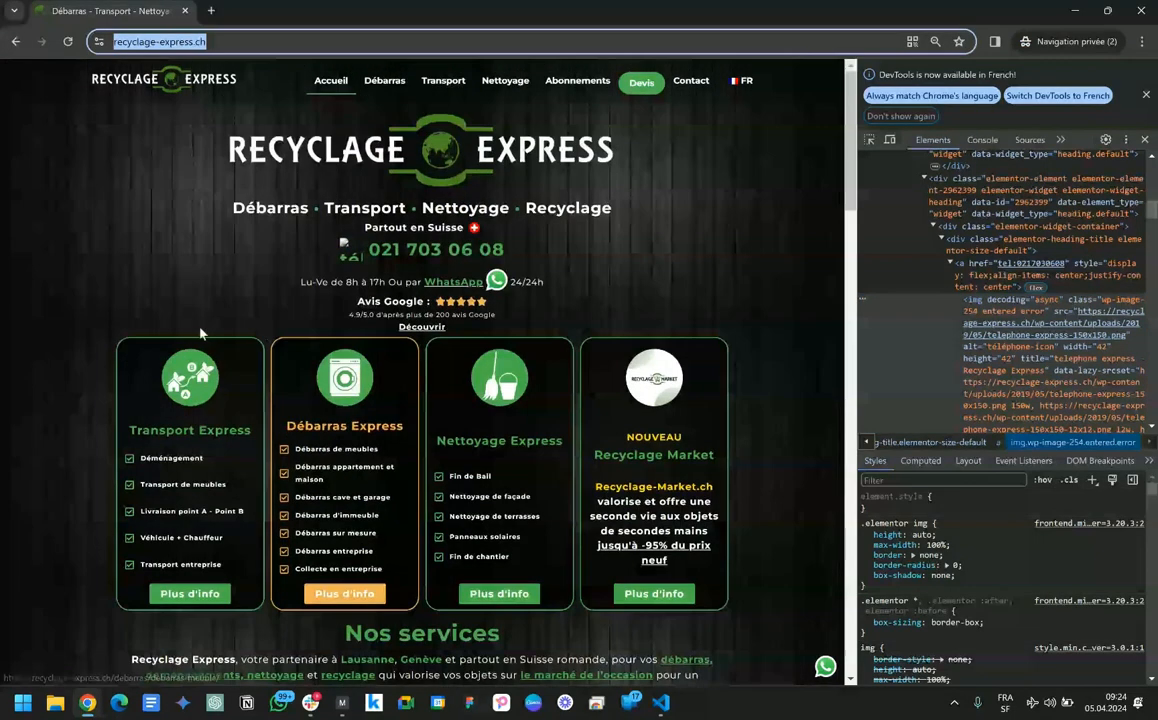
pyautogui.press('Return')
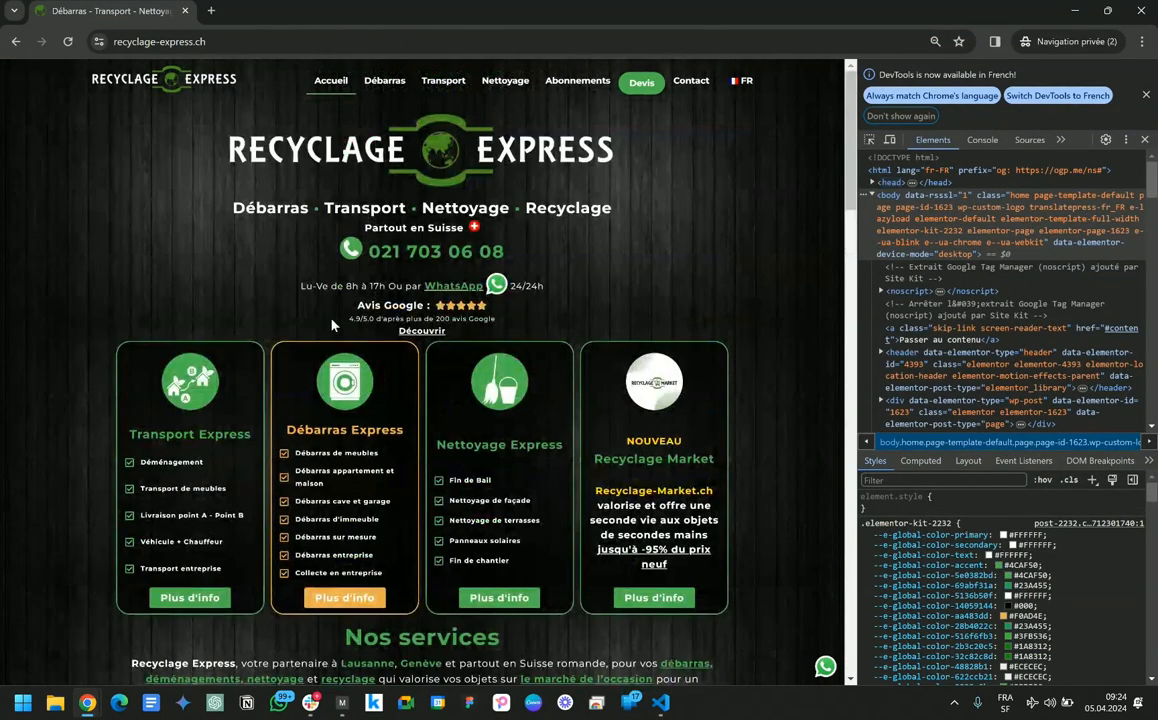
# Examine the header, phone icon and service card images on the logged-out home page
pyautogui.scroll(-6, 333, 325)
pyautogui.scroll(6, 340, 270)
pyautogui.scroll(-6, 348, 265)
pyautogui.scroll(6, 366, 266)
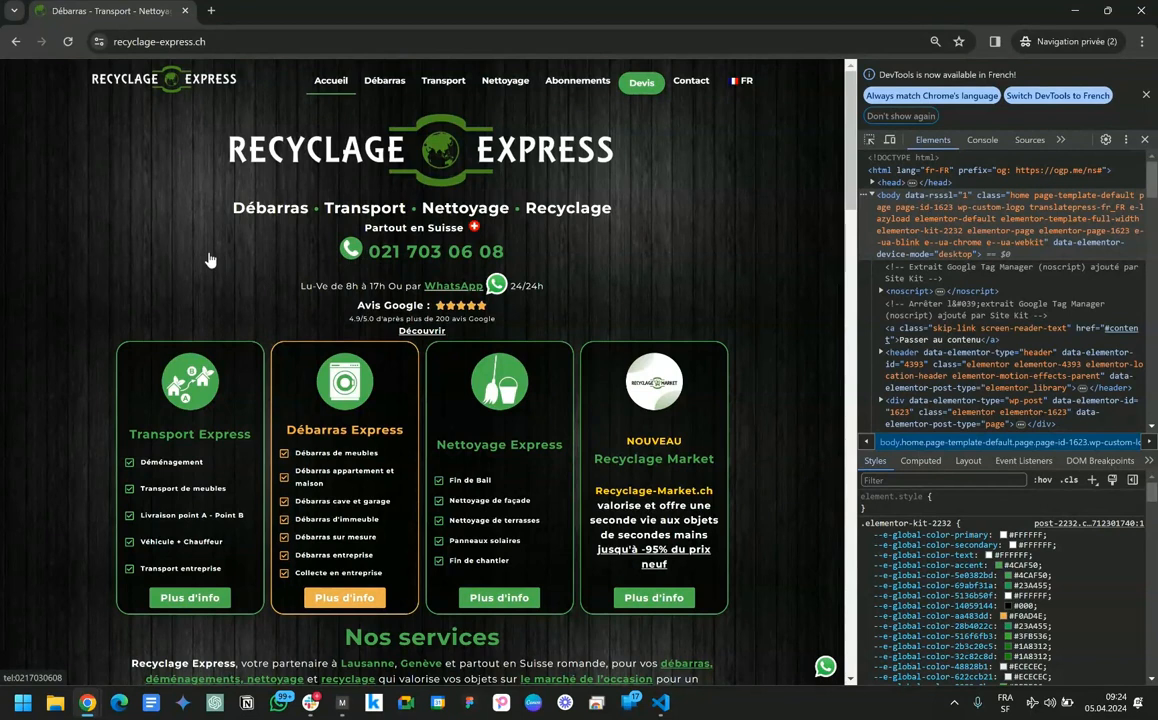
pyautogui.scroll(-1, 336, 290)
pyautogui.scroll(1, 303, 279)
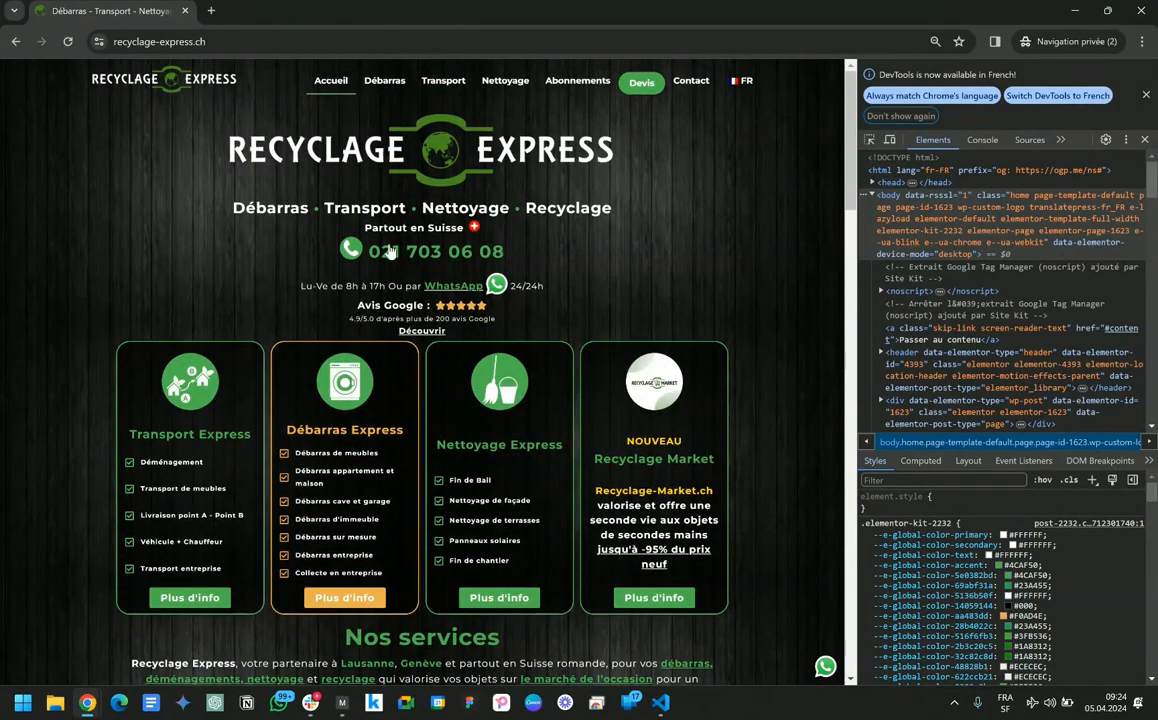
# Switch to the logged-in home page and compare its phone line, service cards and service sections
pyautogui.hotkey('alt', 'Tab')
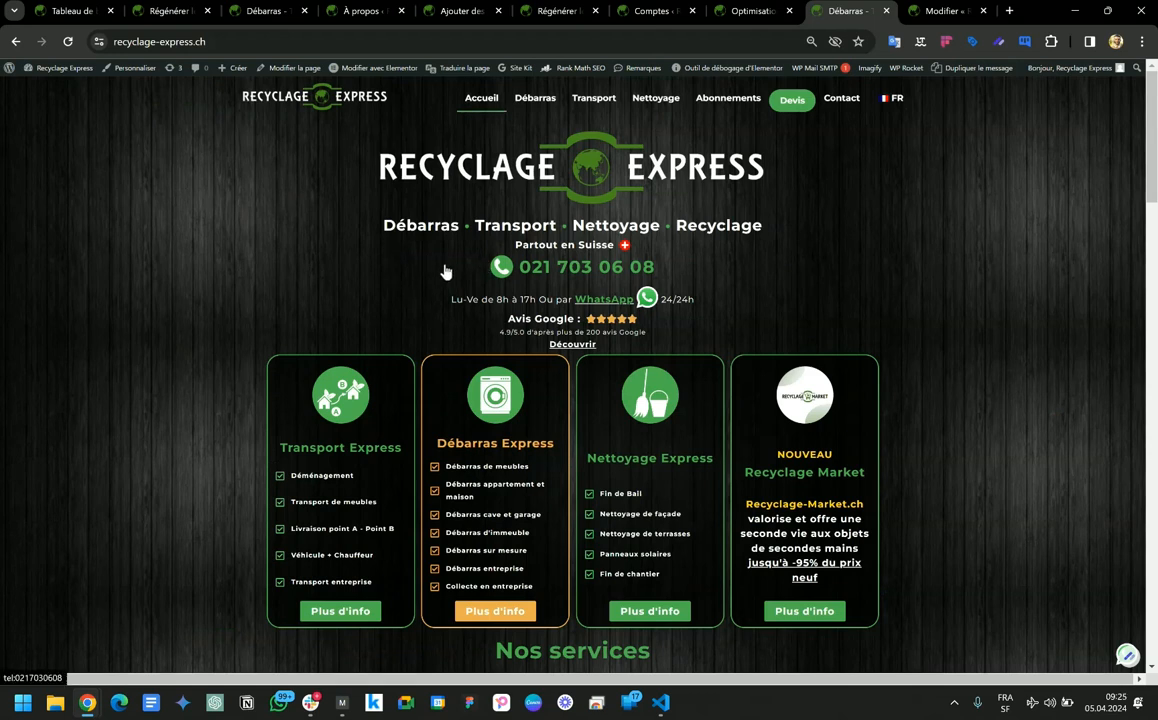
pyautogui.moveTo(489, 266); pyautogui.dragTo(578, 272)
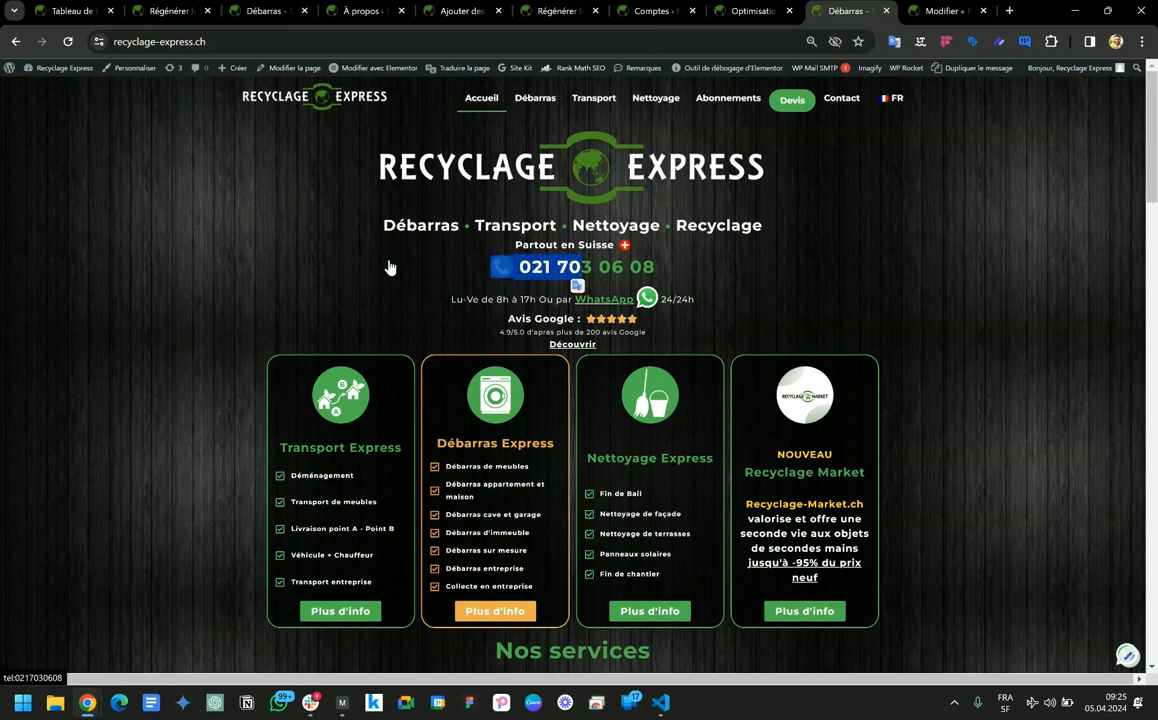
pyautogui.moveTo(390, 268); pyautogui.dragTo(391, 268)
pyautogui.click(758, 177)
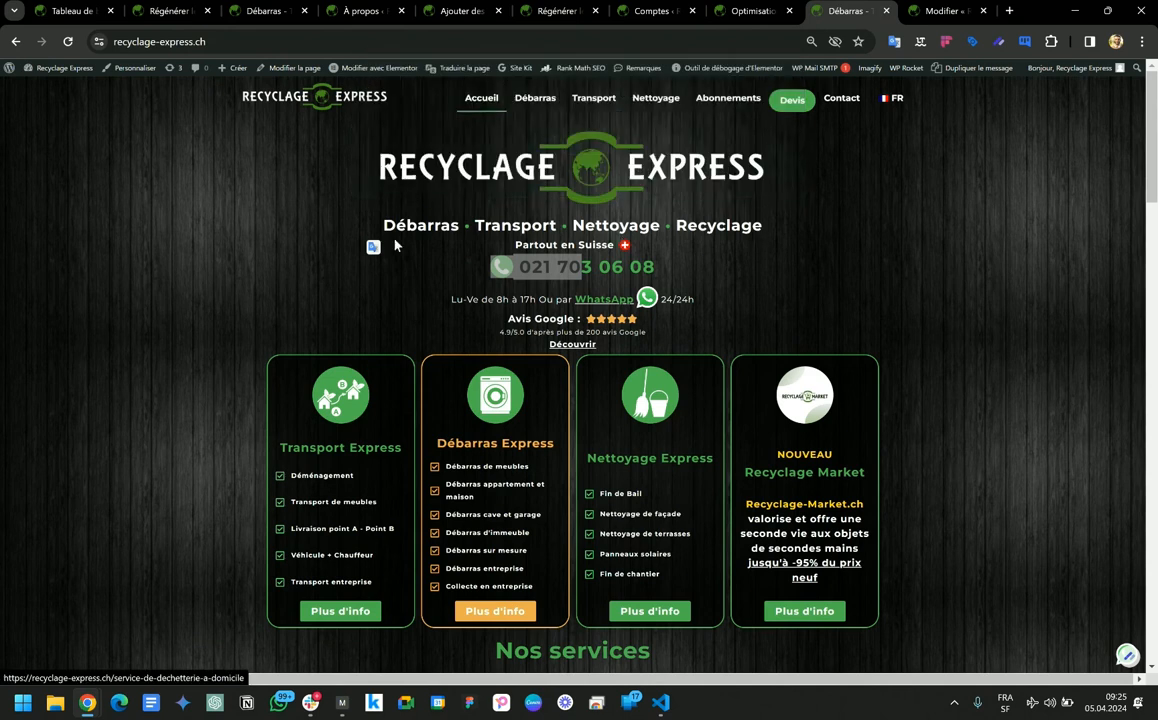
pyautogui.click(212, 275)
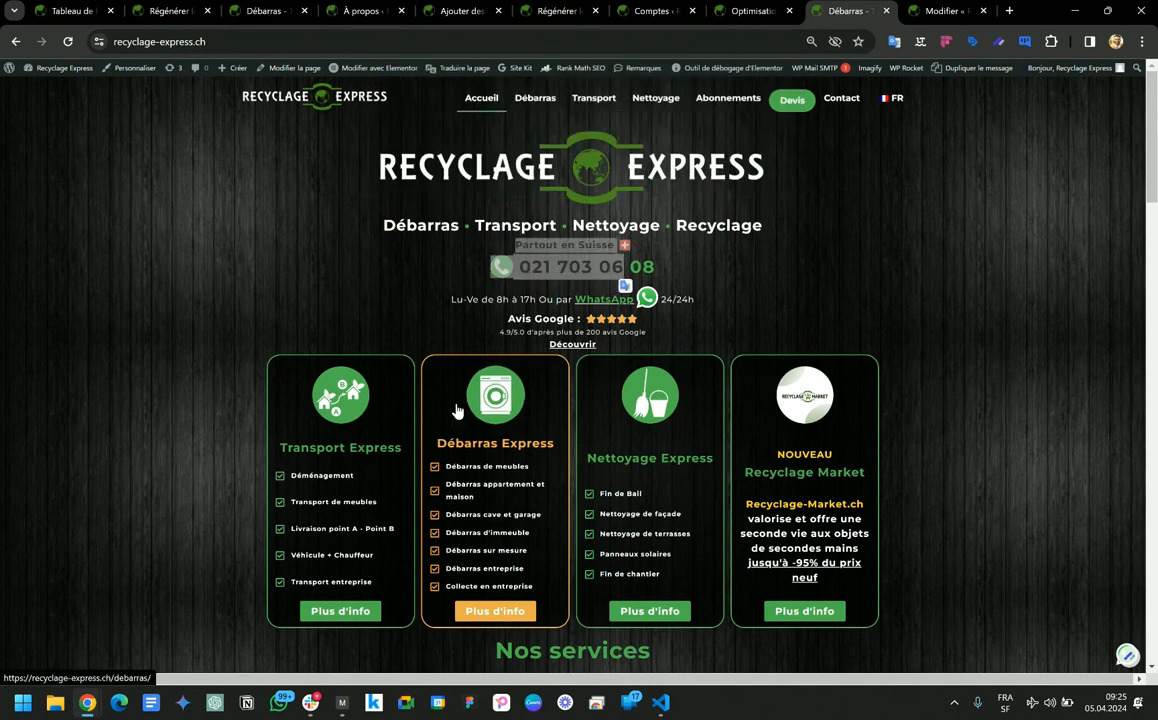
pyautogui.scroll(-6, 451, 412)
pyautogui.scroll(-3, 451, 412)
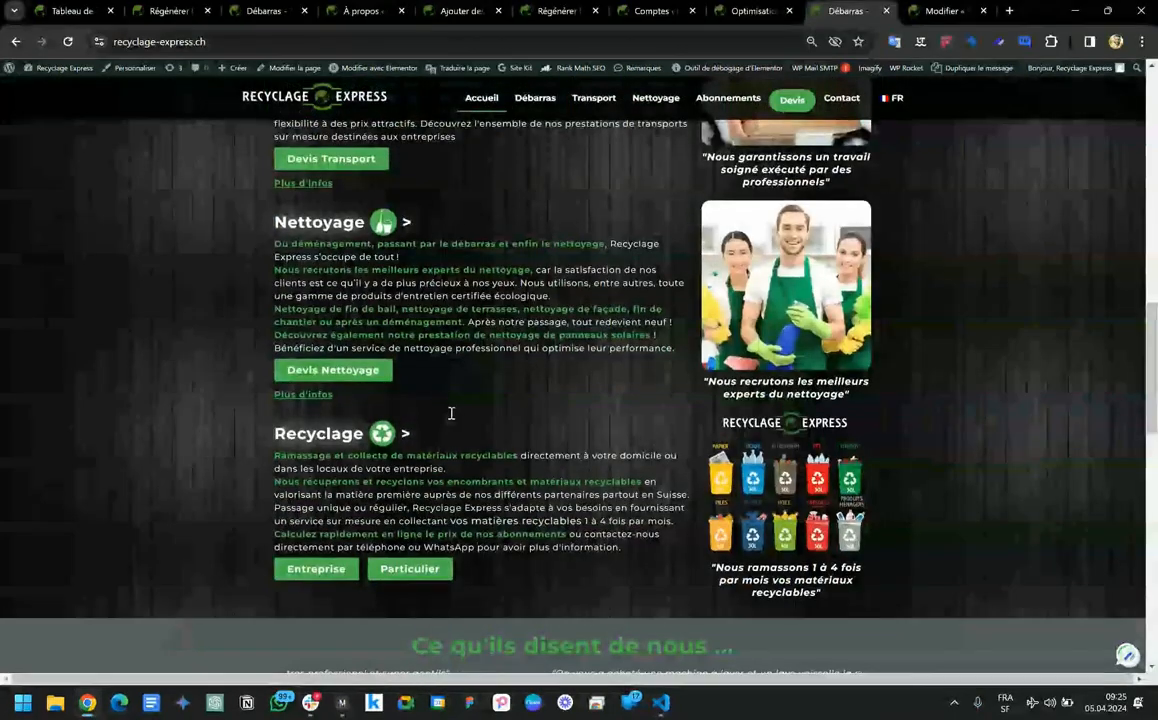
pyautogui.scroll(6, 451, 412)
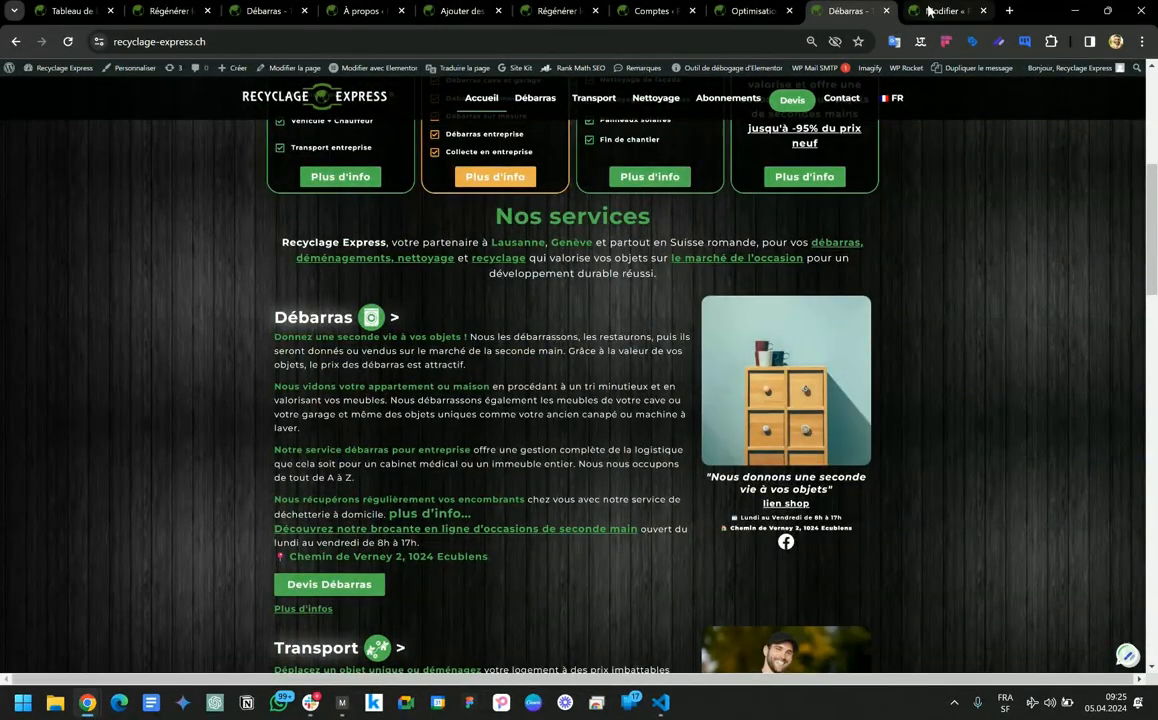
# Return to the private window, reload recyclage-express.ch and check the header and service card images
pyautogui.hotkey('alt', 'Tab')
pyautogui.click(379, 36)
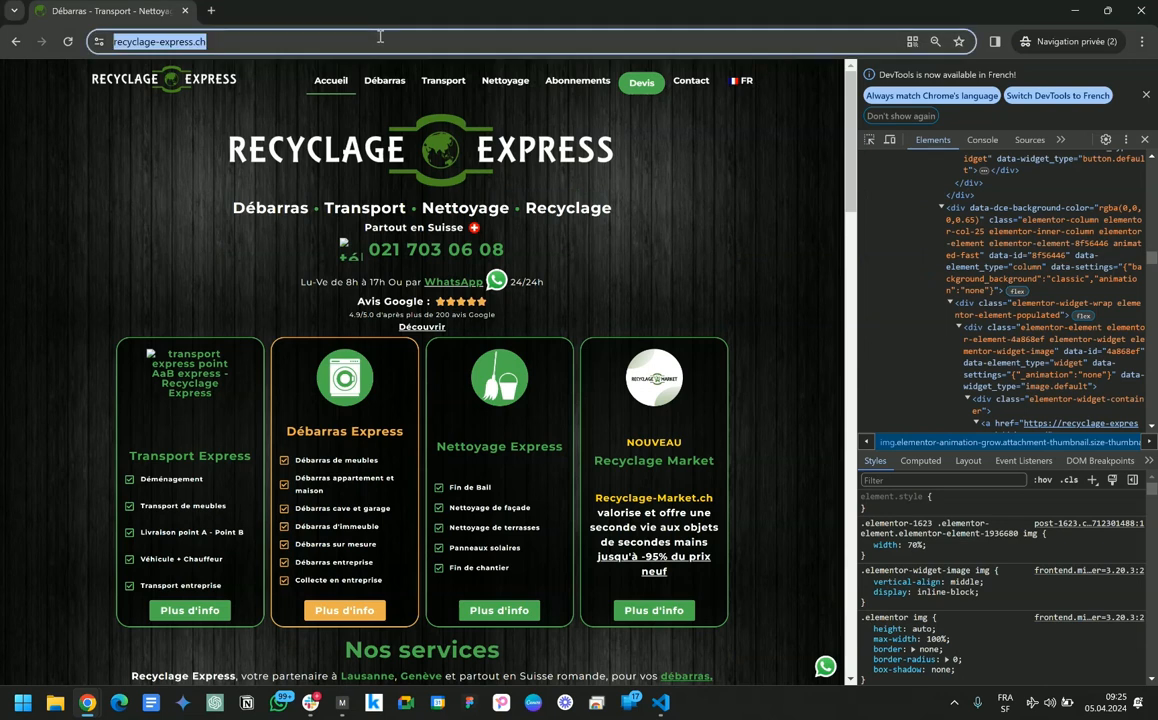
pyautogui.press('Return')
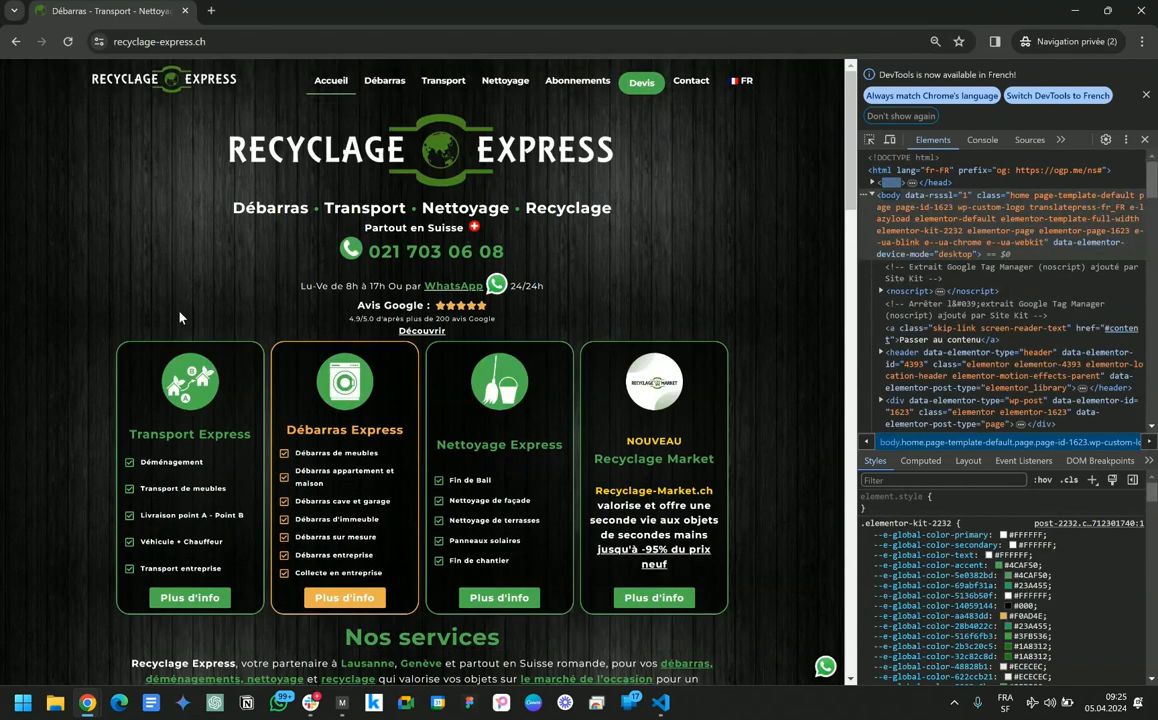
pyautogui.moveTo(90, 196); pyautogui.dragTo(773, 578)
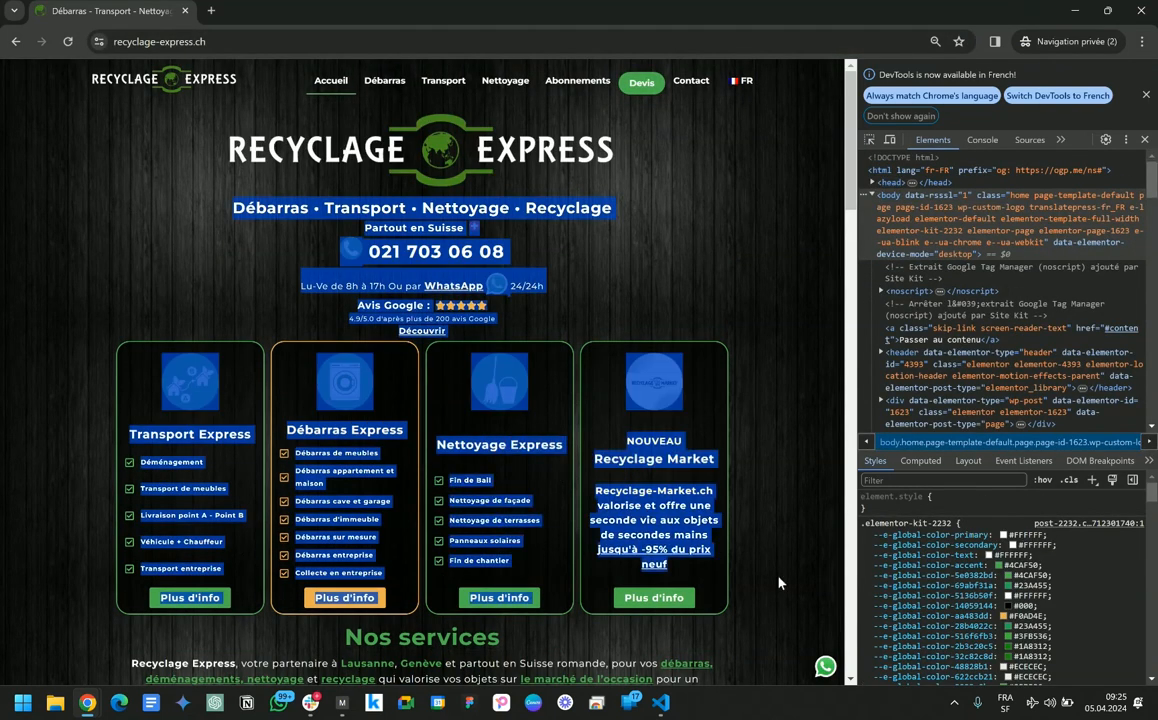
pyautogui.scroll(-4, 724, 563)
pyautogui.click(317, 498)
pyautogui.scroll(-4, 317, 499)
pyautogui.scroll(8, 316, 499)
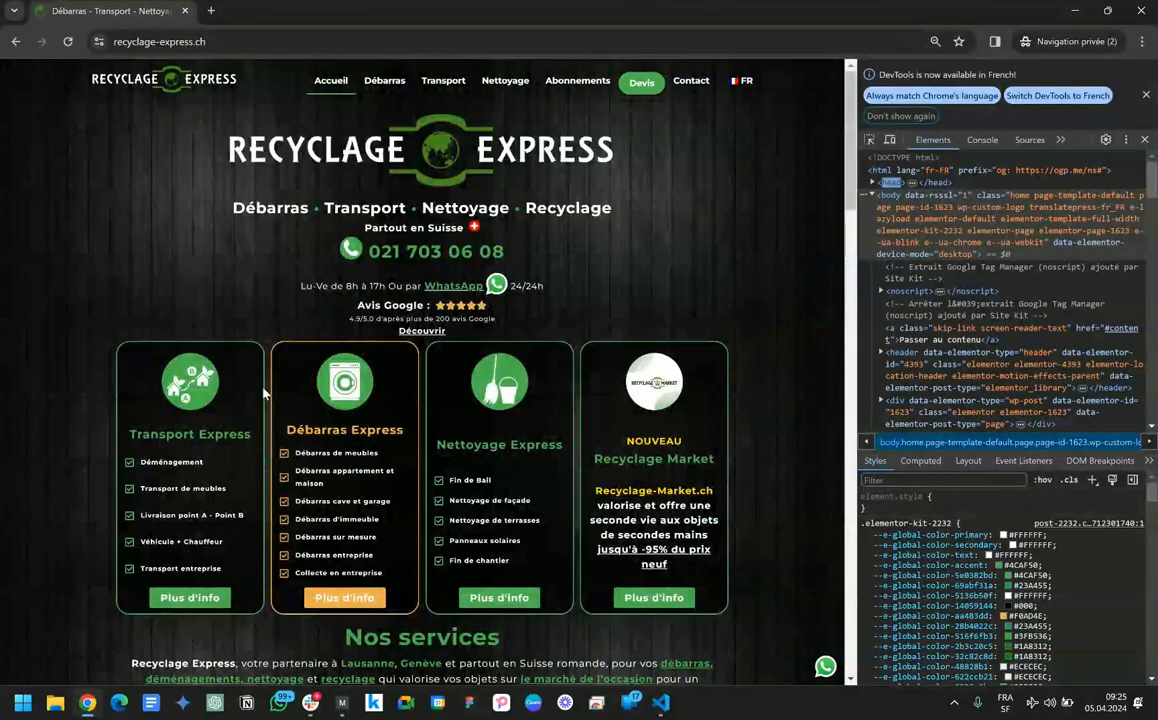
pyautogui.moveTo(165, 186); pyautogui.dragTo(359, 510)
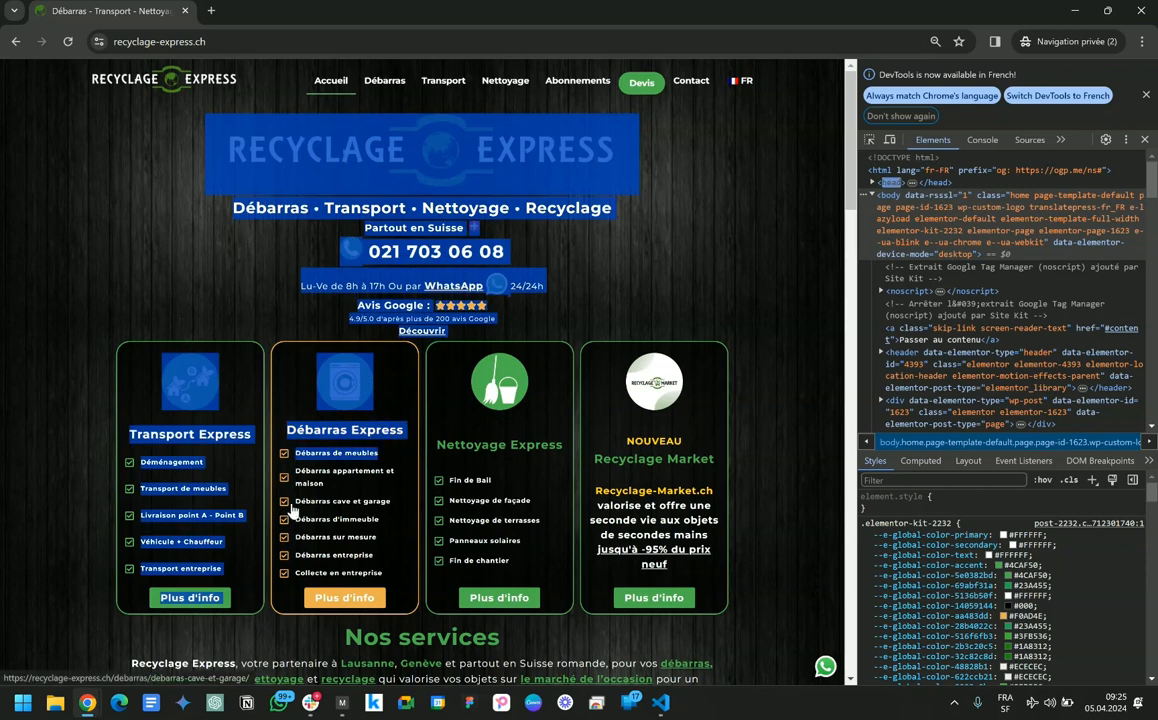
pyautogui.click(101, 247)
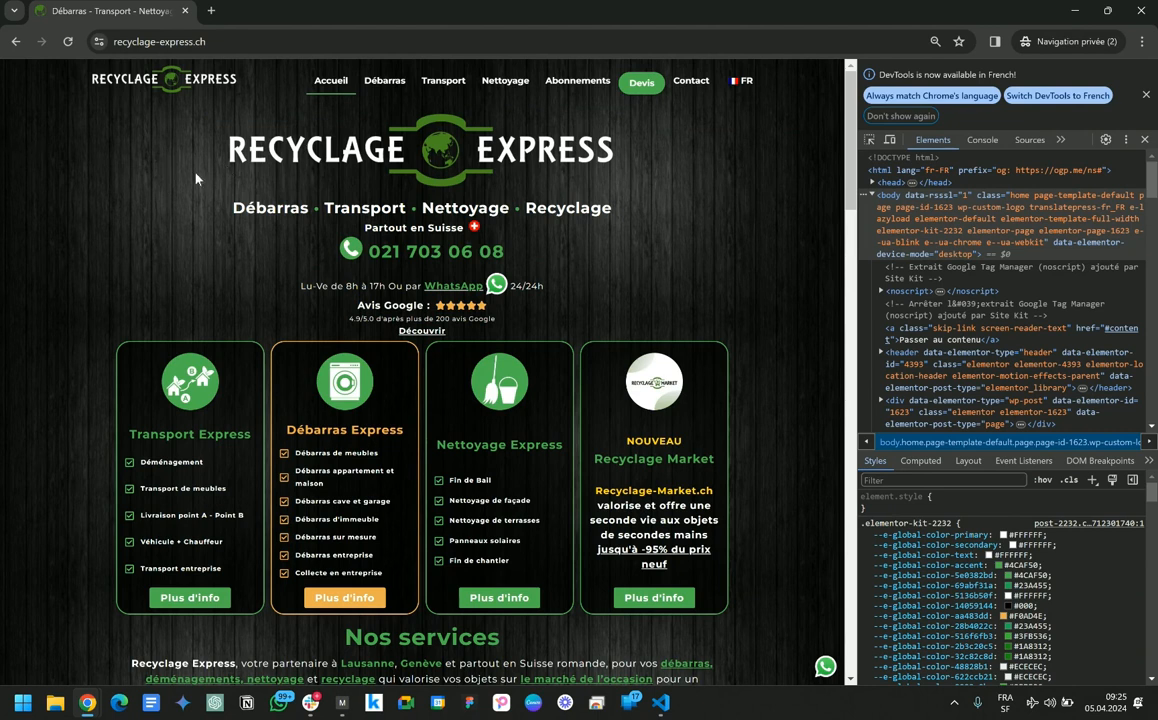
# Inspect the phone icon's image element on the logged-out home page in the developer tools
pyautogui.moveTo(197, 204); pyautogui.dragTo(558, 290)
pyautogui.click(522, 344)
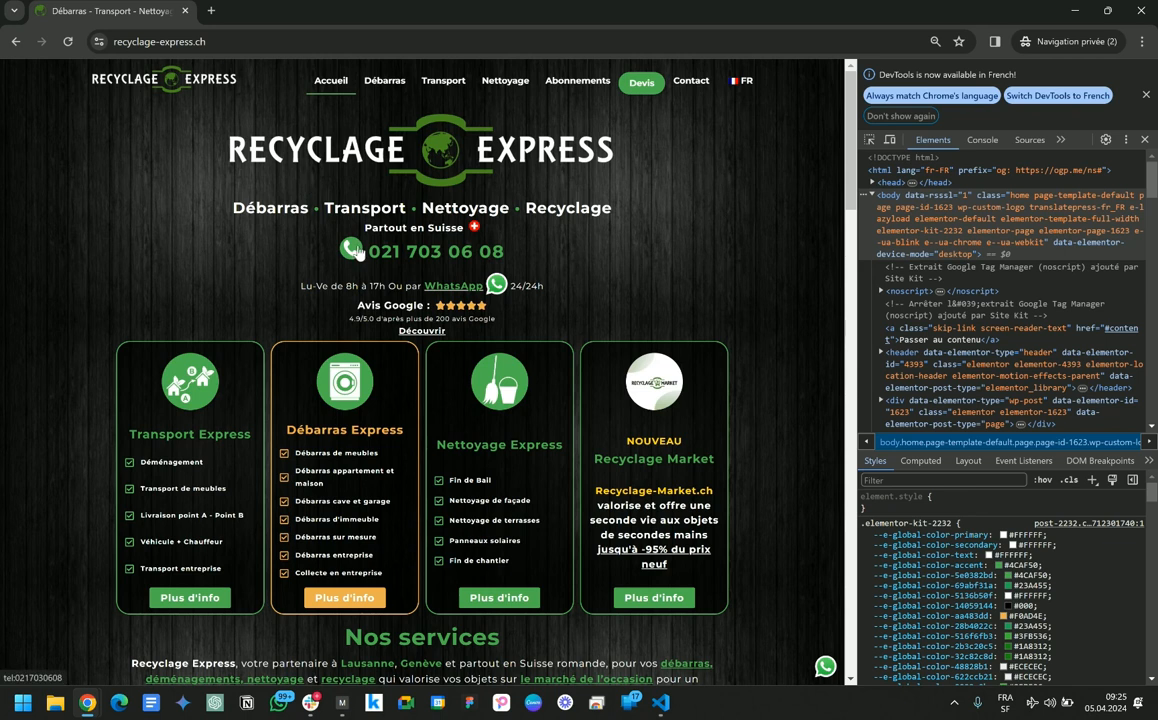
pyautogui.rightClick(352, 251)
pyautogui.click(364, 489)
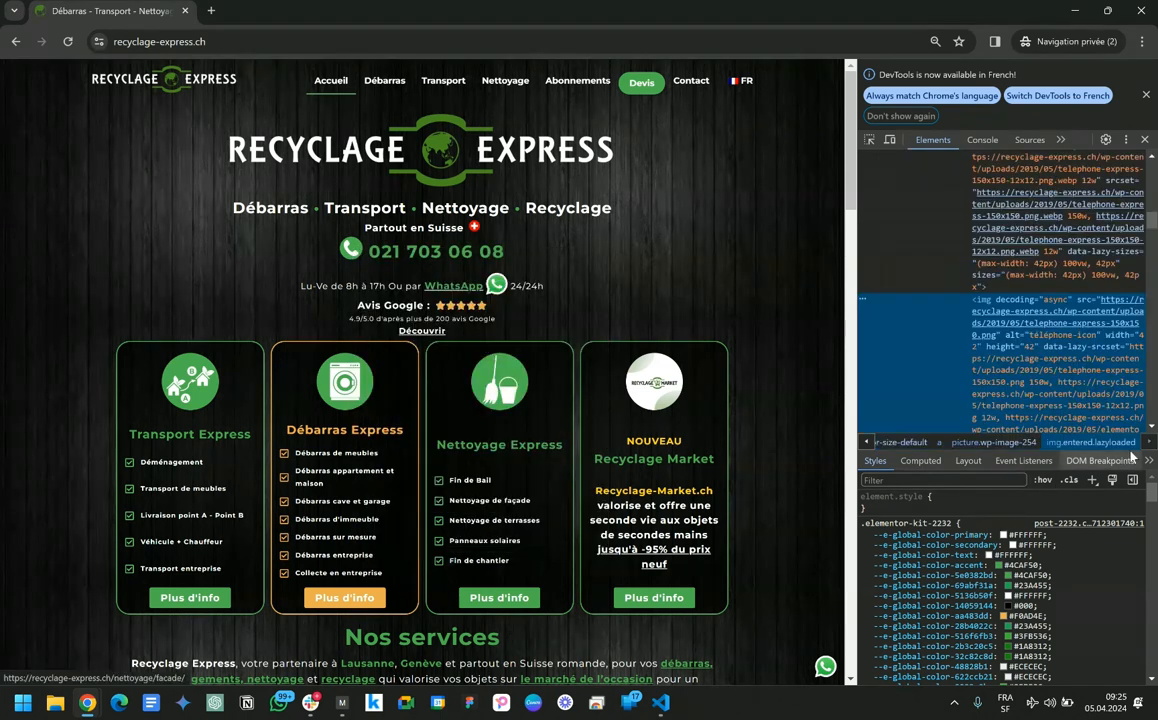
# Check the images on the lower home page and on the Débarras and Transport pages, then return to Accueil
pyautogui.scroll(-7, 427, 378)
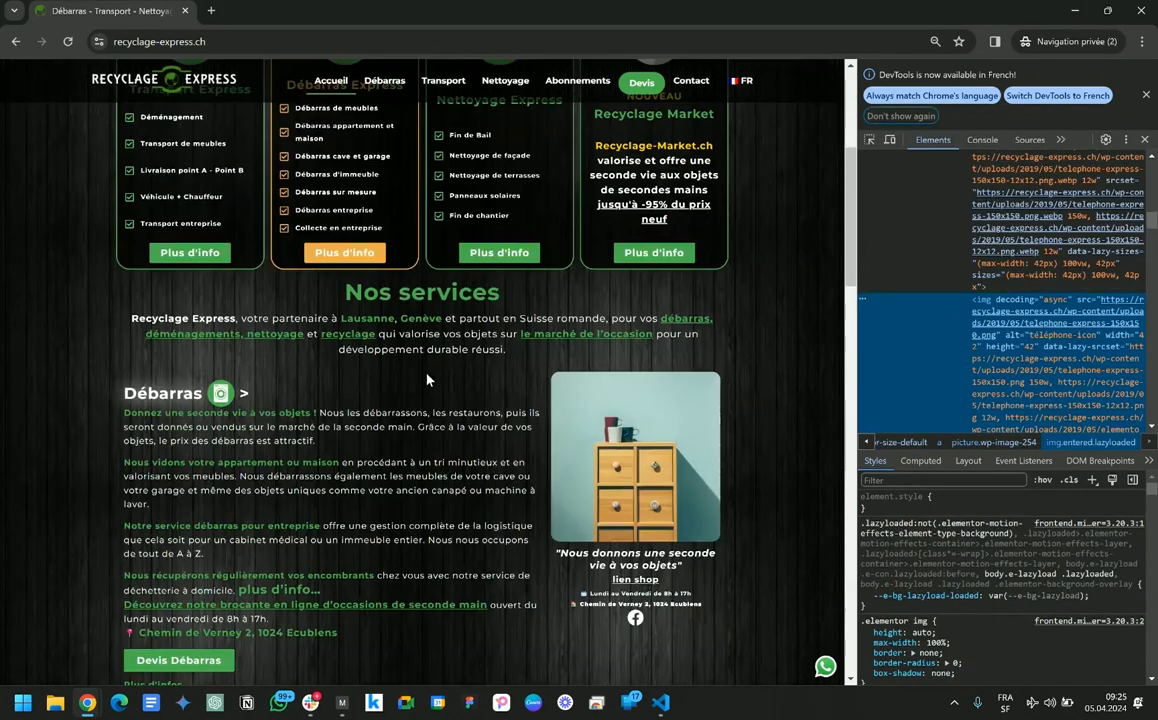
pyautogui.scroll(-6, 427, 378)
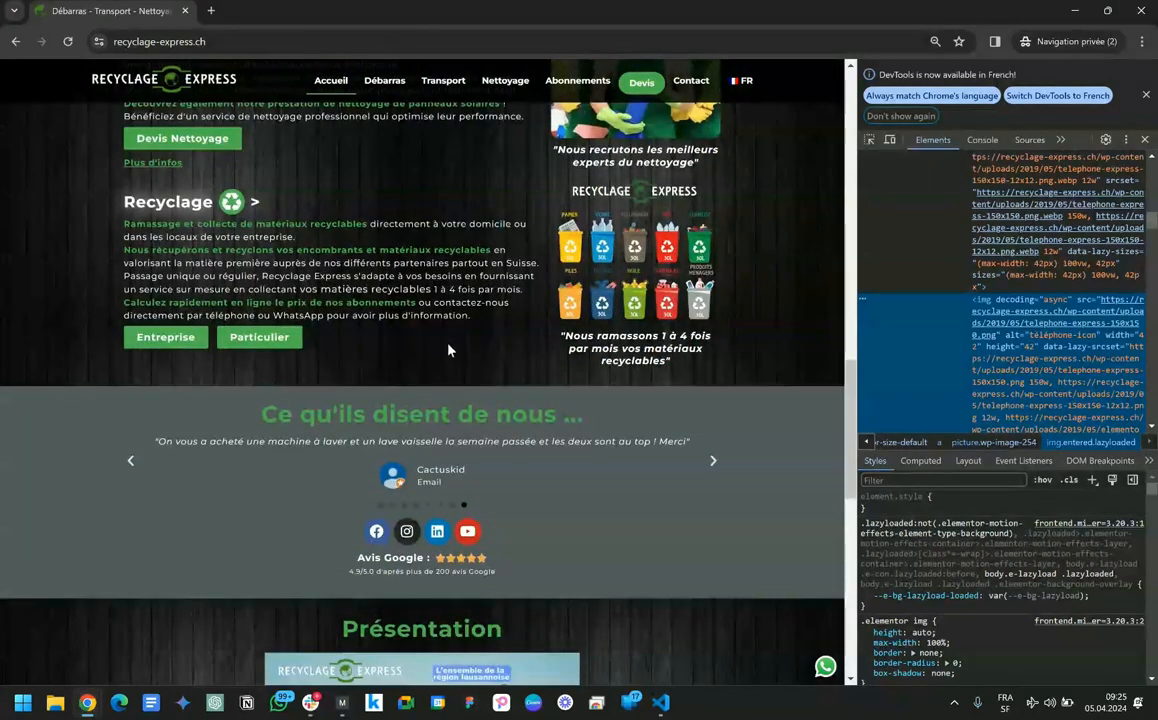
pyautogui.click(384, 80)
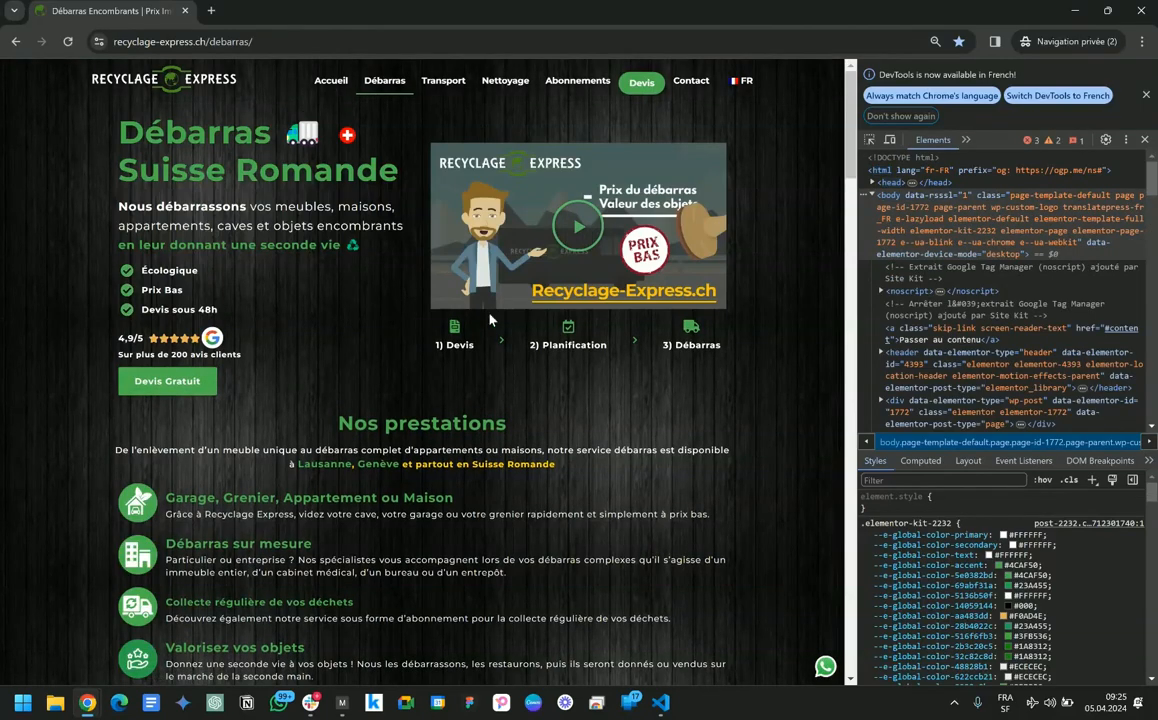
pyautogui.scroll(-4, 472, 303)
pyautogui.click(429, 82)
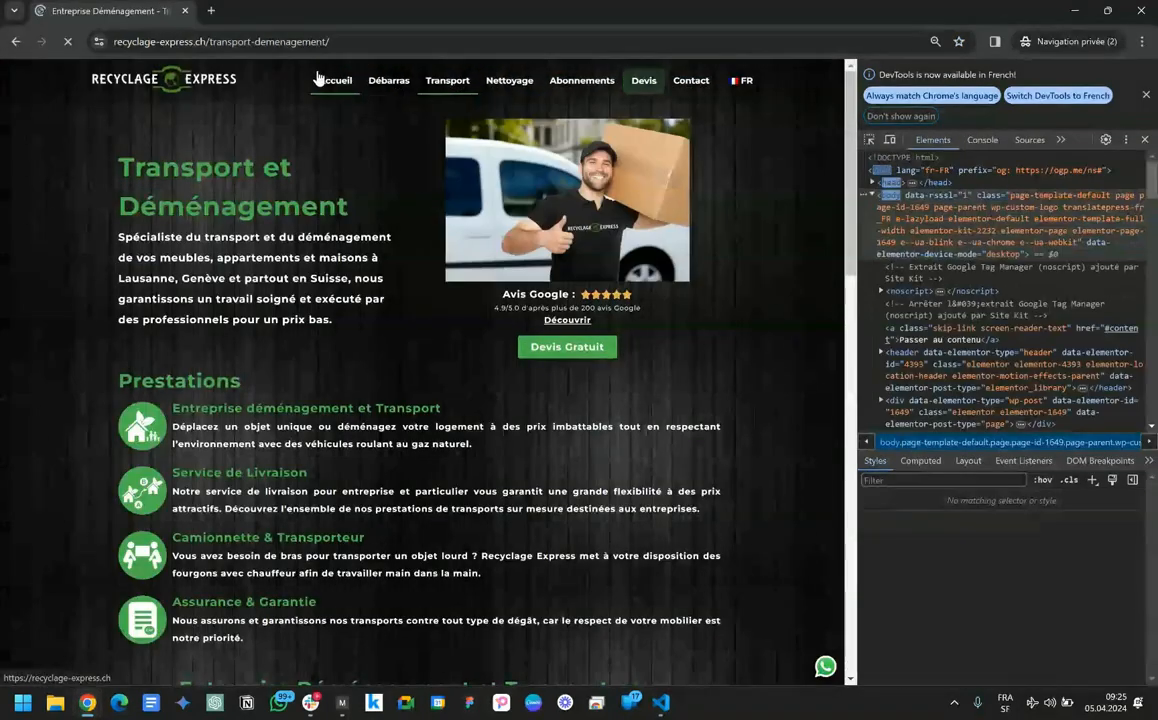
pyautogui.click(322, 80)
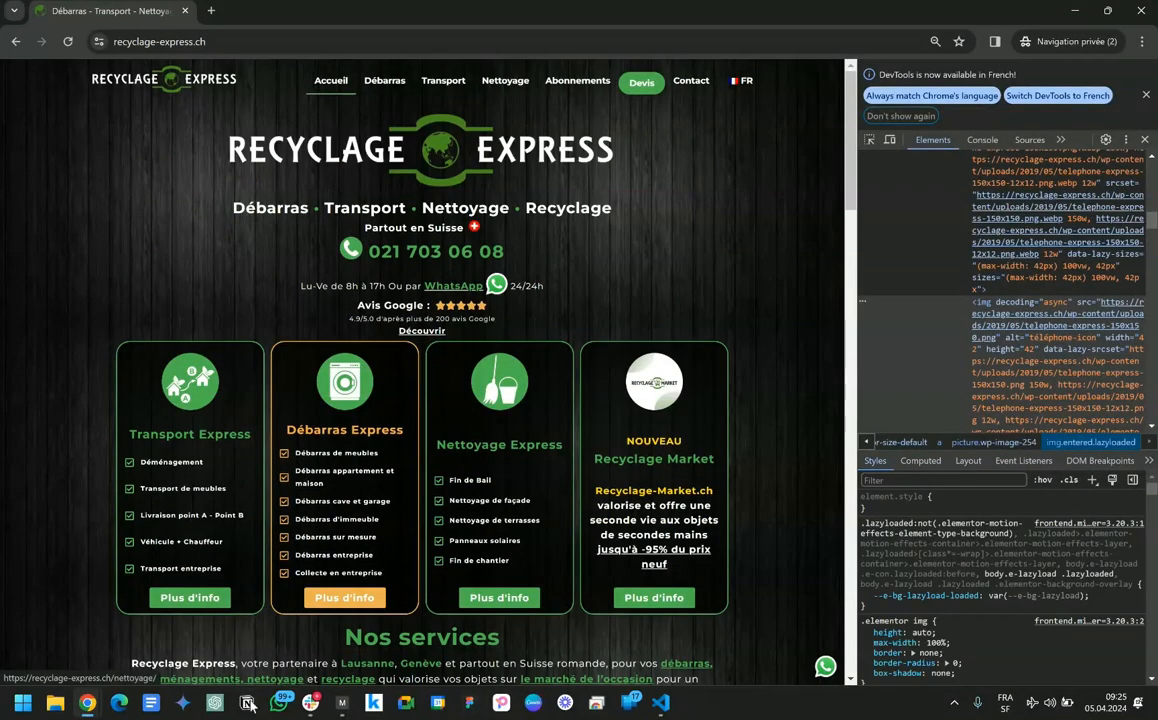
# Switch to Microsoft Edge, search the web for "recyclag eexpress" and open the recyclage-express.ch home page
pyautogui.click(119, 703)
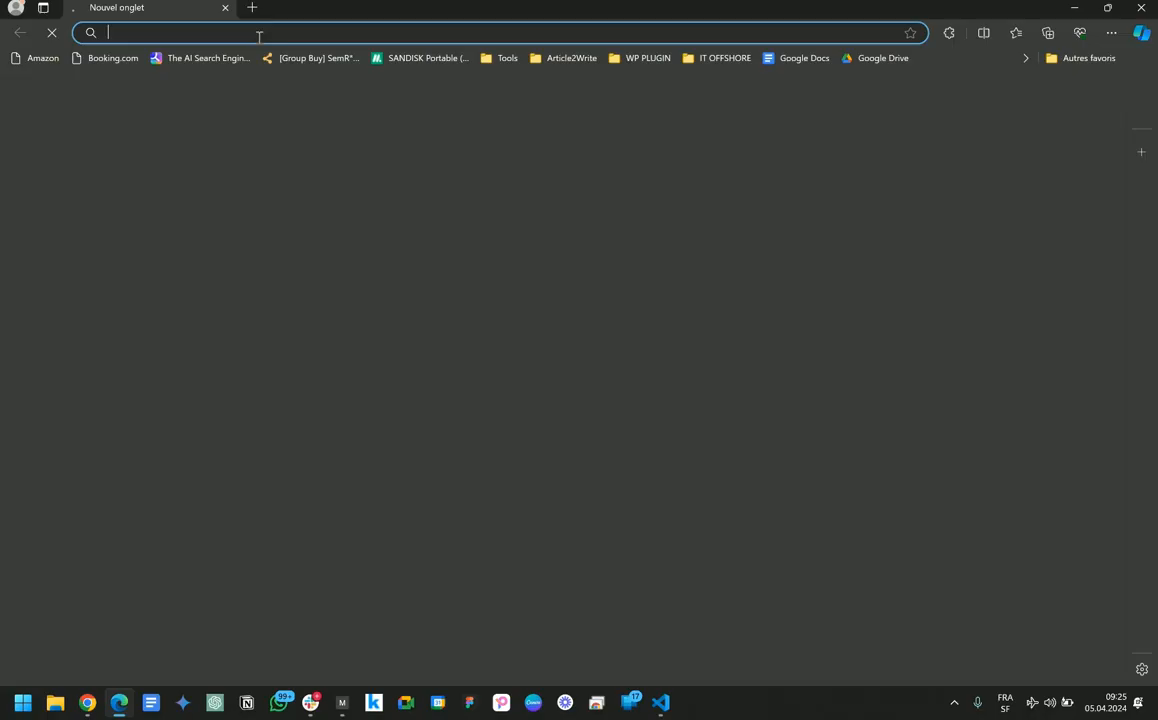
pyautogui.write('recycla')
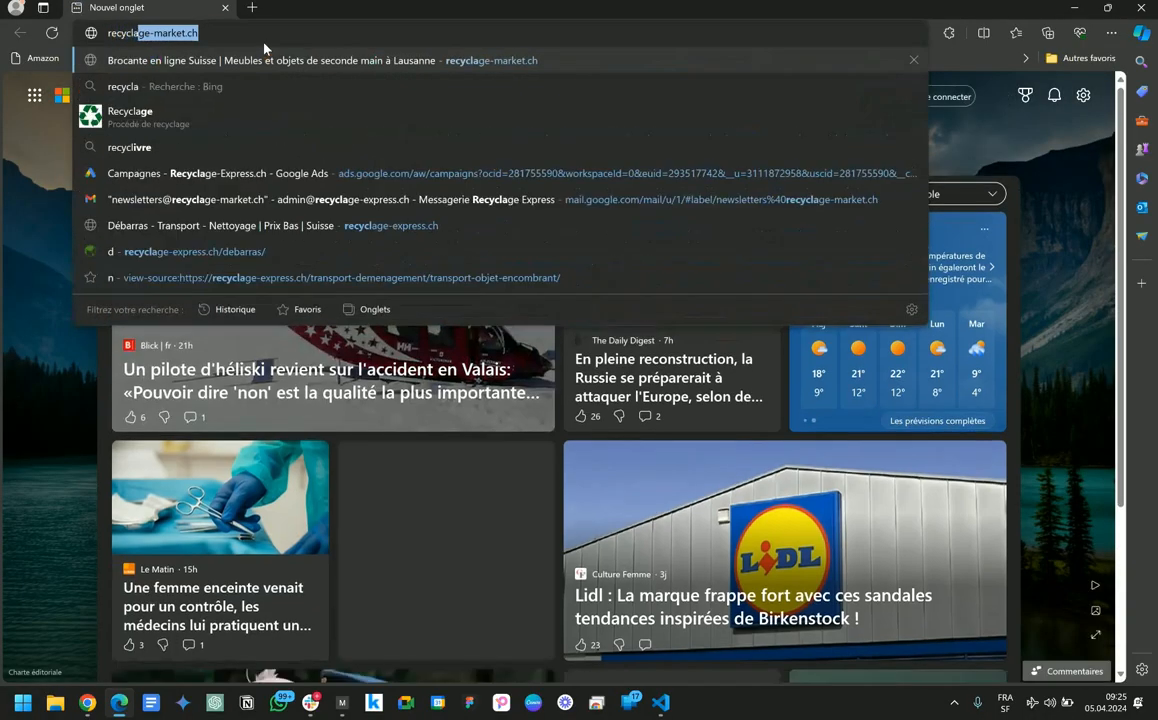
pyautogui.write('g eexpress')
pyautogui.press('Return')
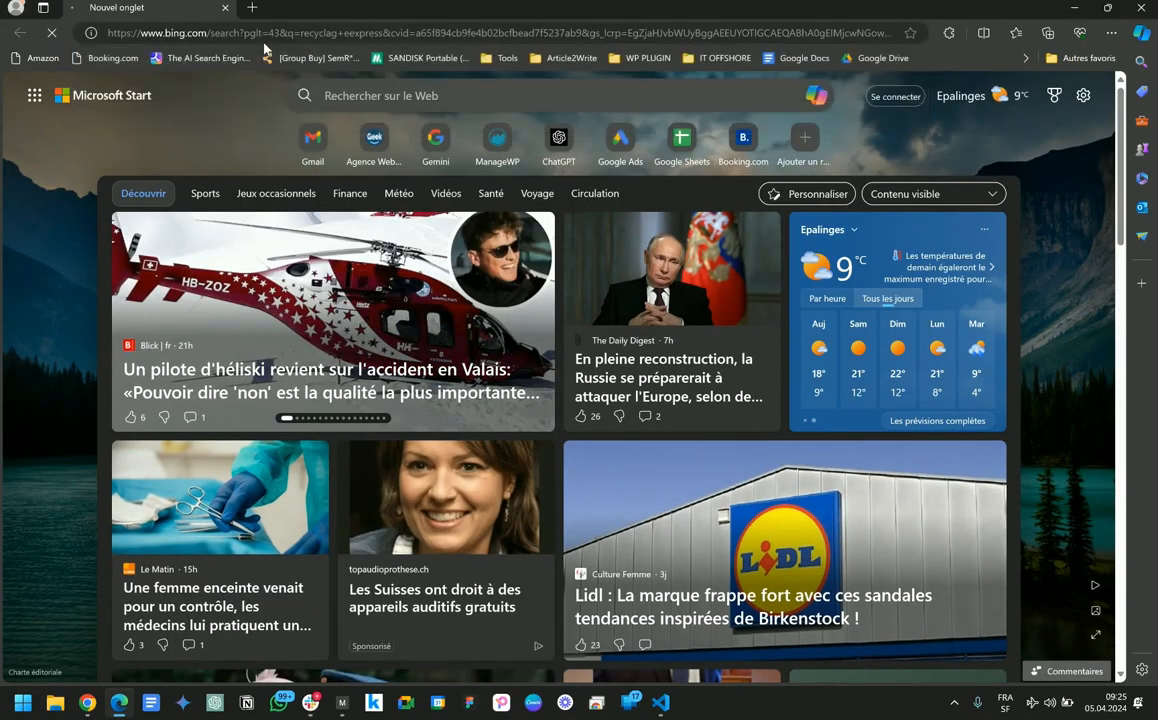
pyautogui.click(245, 235)
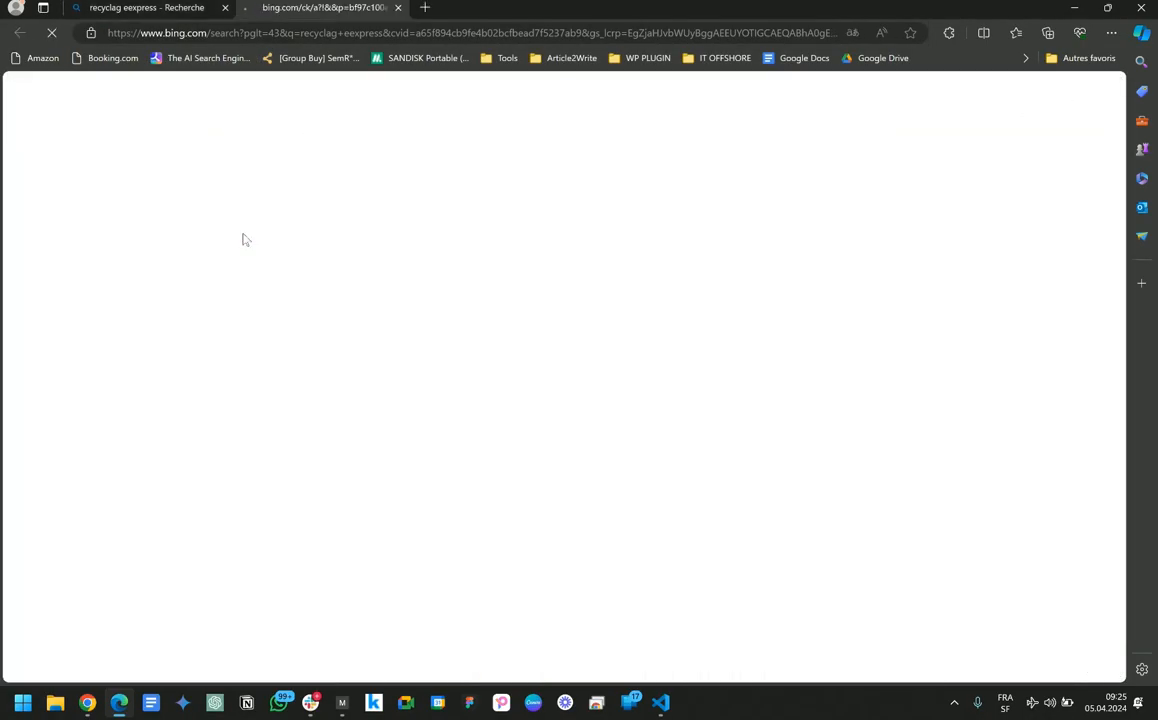
# Accept the site's cookie notice
pyautogui.scroll(-2, 349, 410)
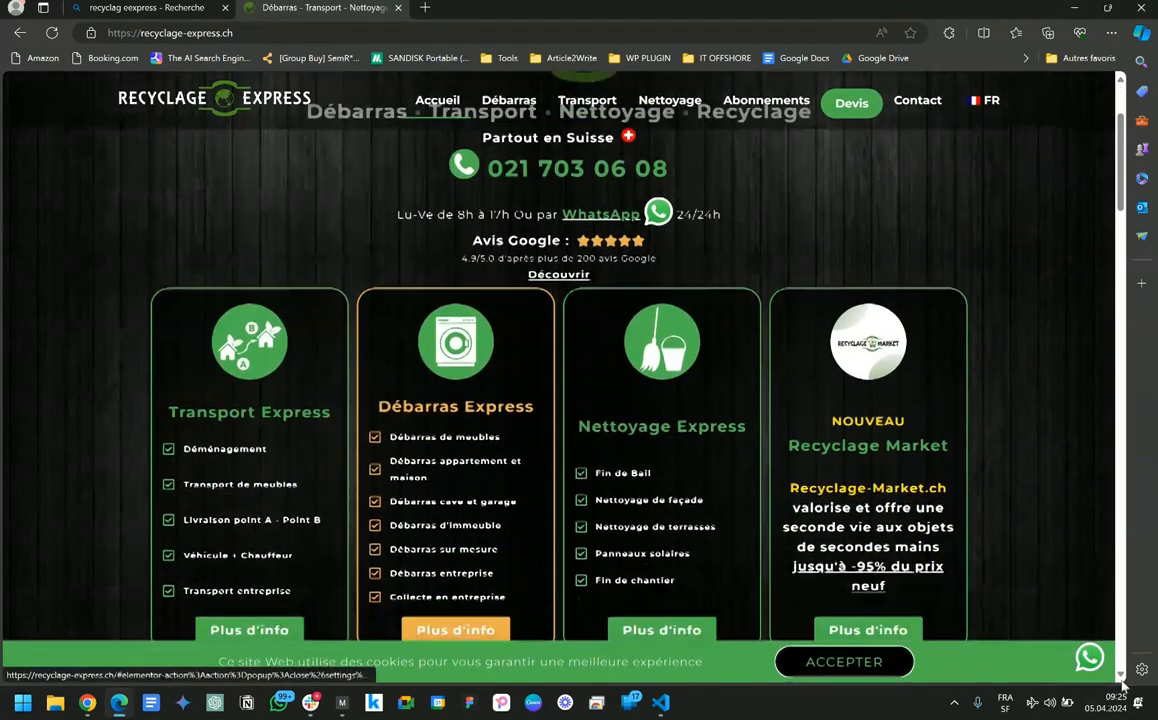
pyautogui.click(831, 668)
pyautogui.scroll(2, 428, 400)
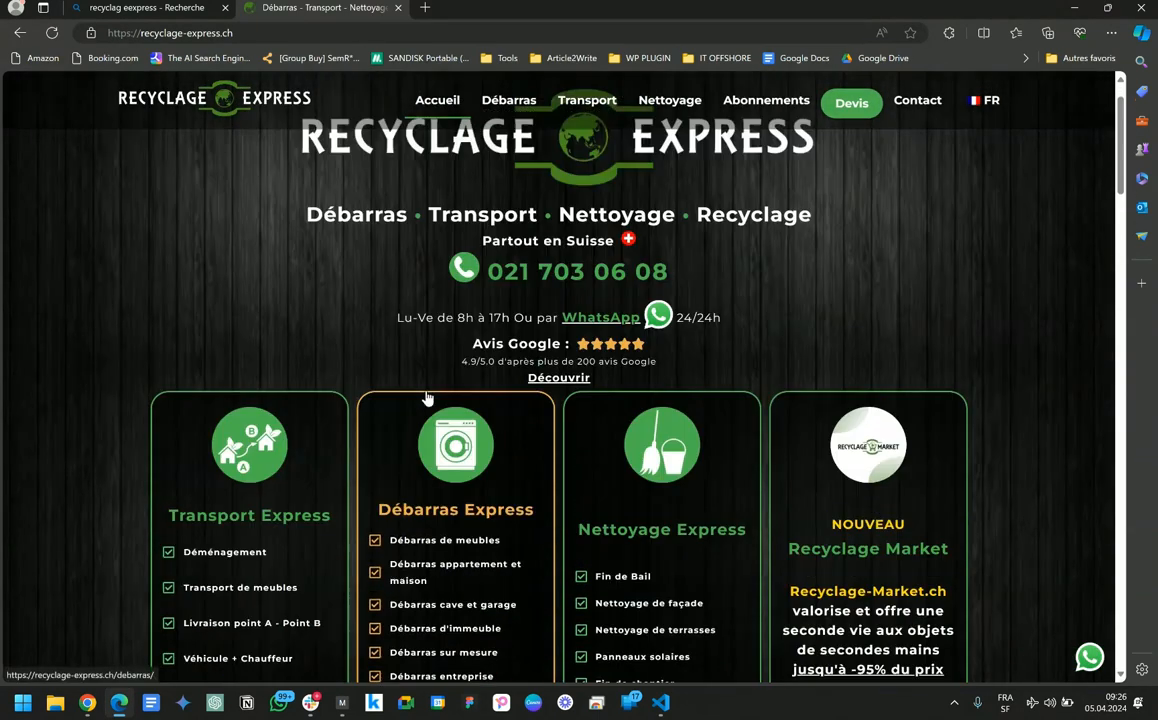
# Examine the service sections, presentation video, gallery and footer of the home page, and return to its beginning
pyautogui.scroll(-5, 313, 371)
pyautogui.scroll(-4, 311, 371)
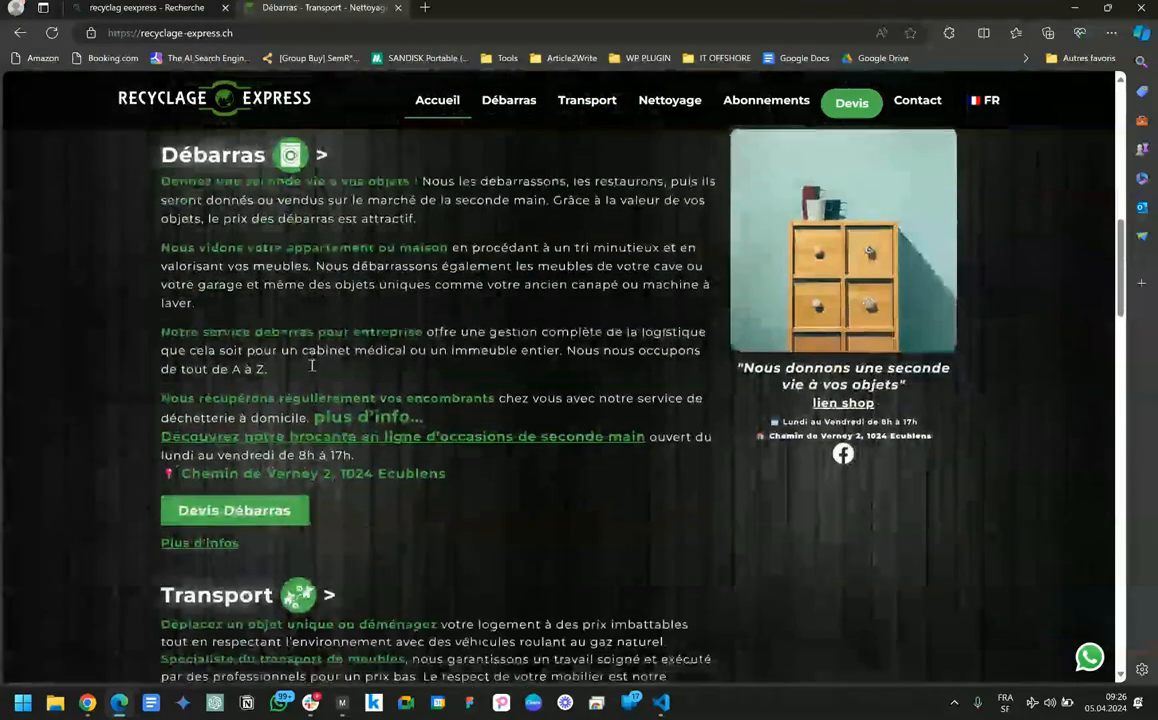
pyautogui.scroll(1, 540, 357)
pyautogui.scroll(-1, 540, 357)
pyautogui.scroll(-15, 540, 357)
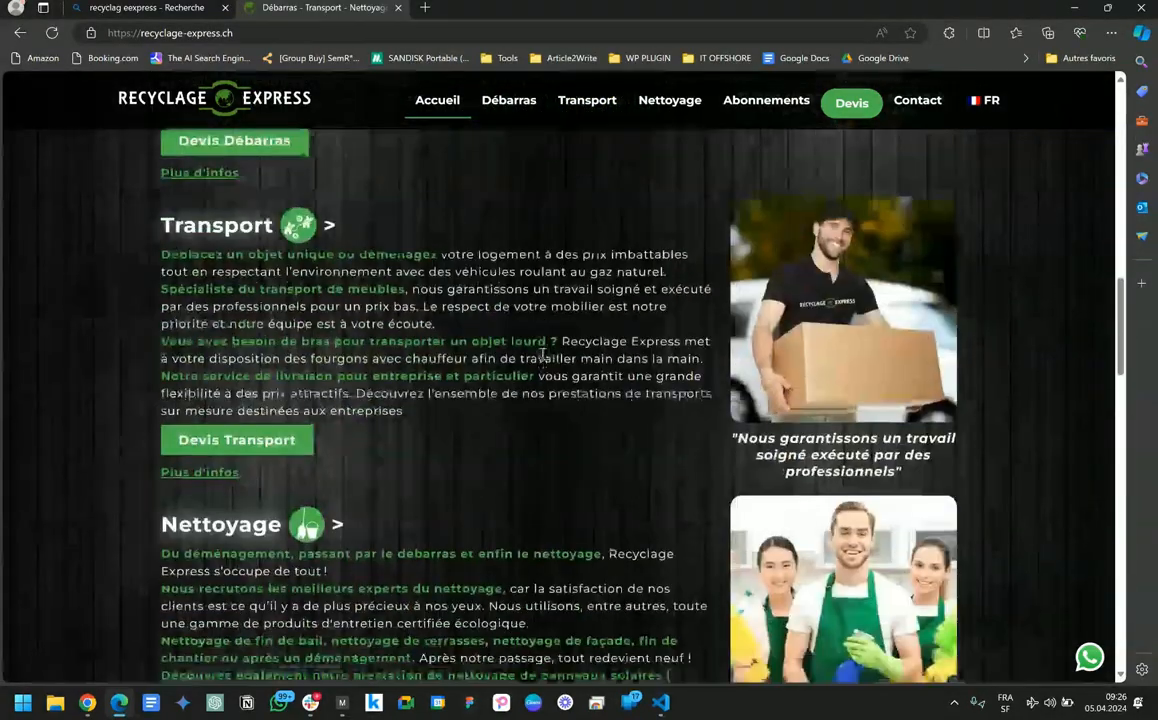
pyautogui.scroll(-6, 543, 359)
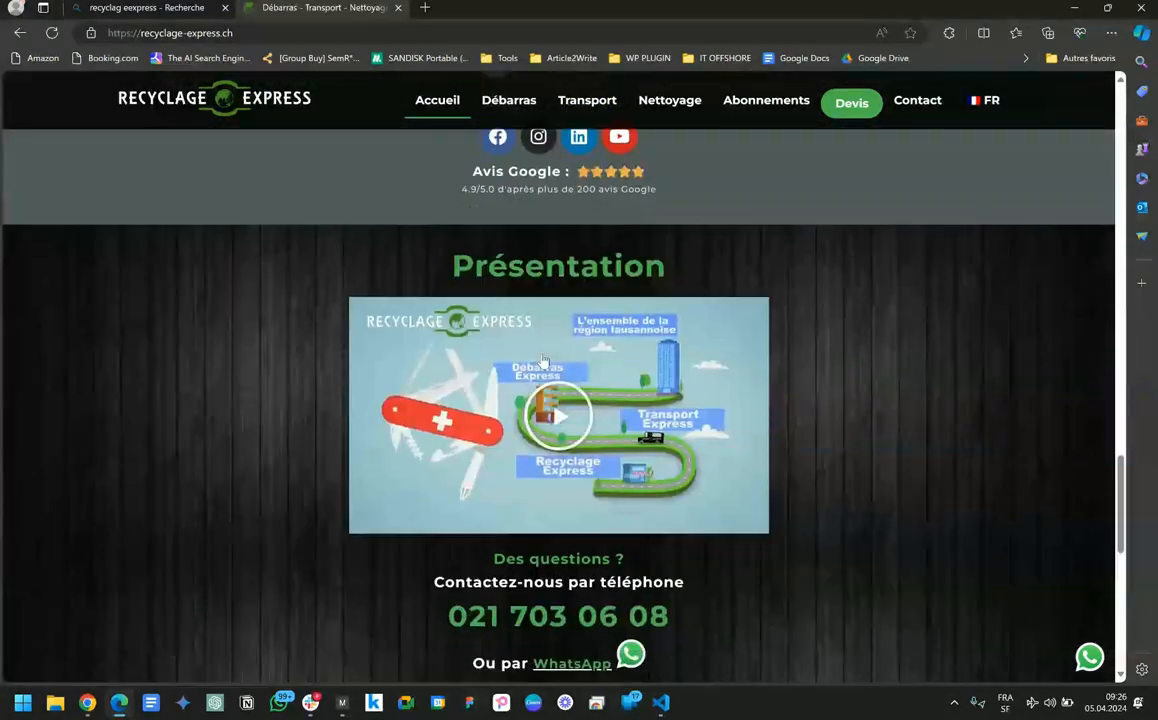
pyautogui.scroll(-3, 547, 398)
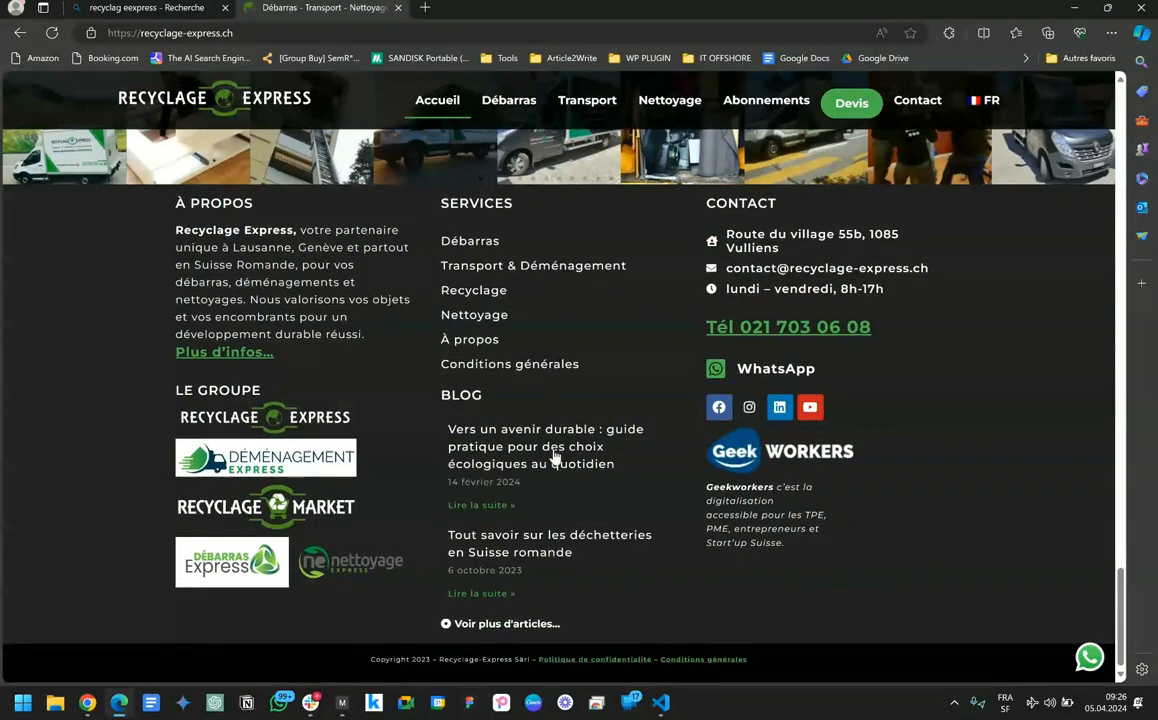
pyautogui.middleClick(674, 642)
pyautogui.middleClick(660, 166)
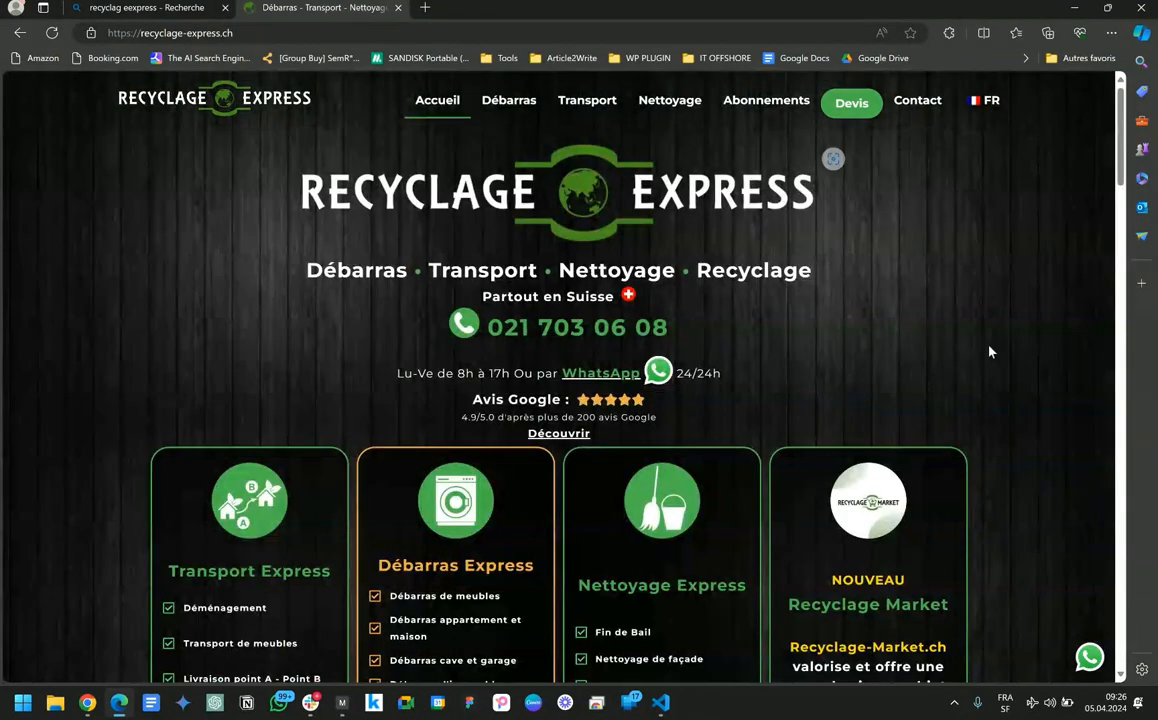
# Review the service cards and select the "Nos services" heading with its introductory paragraph
pyautogui.scroll(-2, 472, 399)
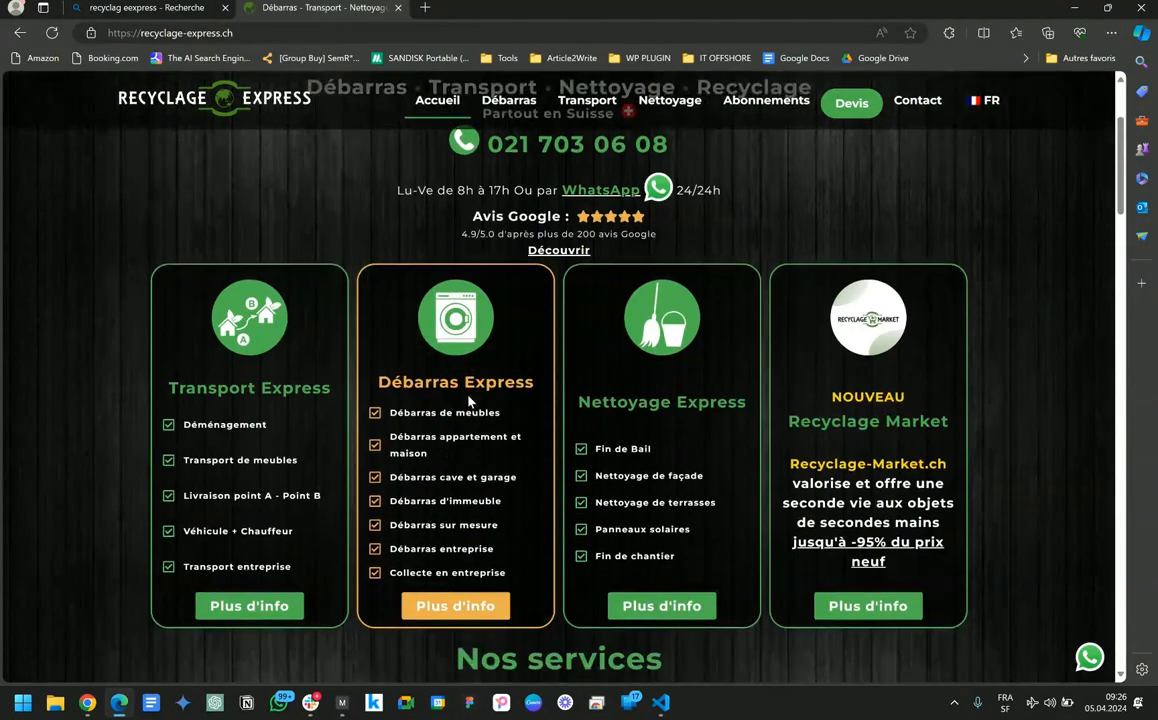
pyautogui.scroll(-1, 469, 400)
pyautogui.scroll(-1, 469, 400)
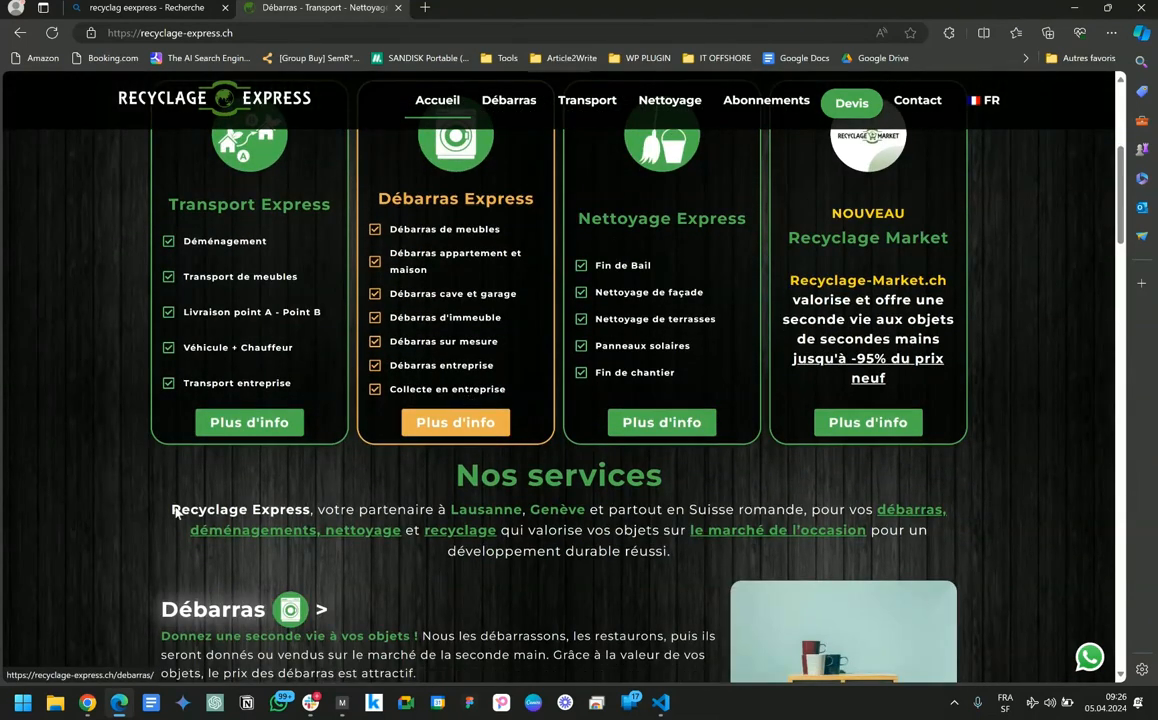
pyautogui.moveTo(448, 466); pyautogui.dragTo(580, 560)
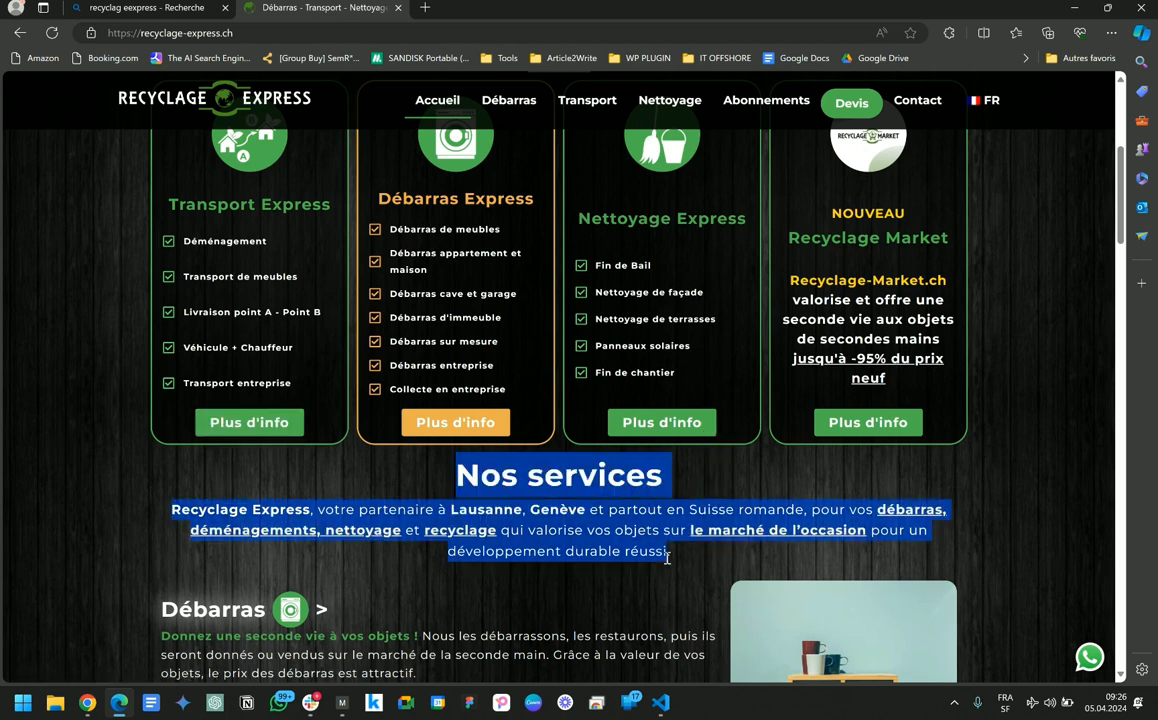
# Review the home page from its header and service cards down to the footer, and return to the "Nos services" section
pyautogui.scroll(4, 118, 267)
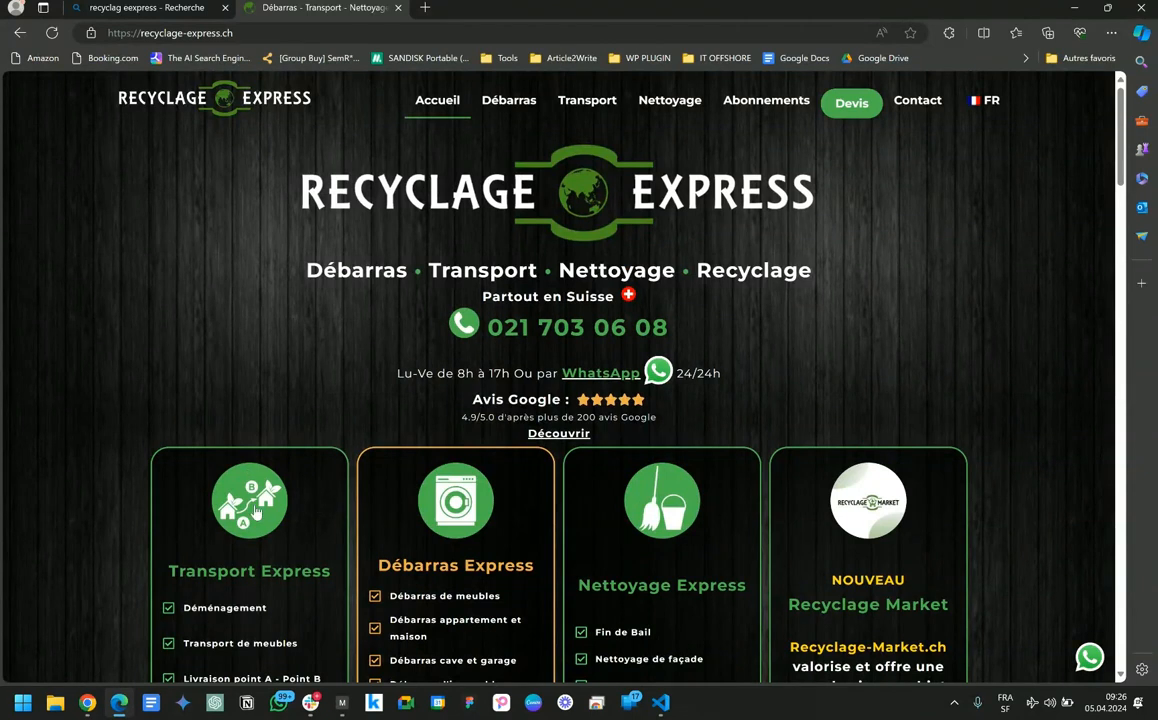
pyautogui.moveTo(313, 250); pyautogui.dragTo(726, 437)
pyautogui.click(277, 368)
pyautogui.scroll(-3, 277, 373)
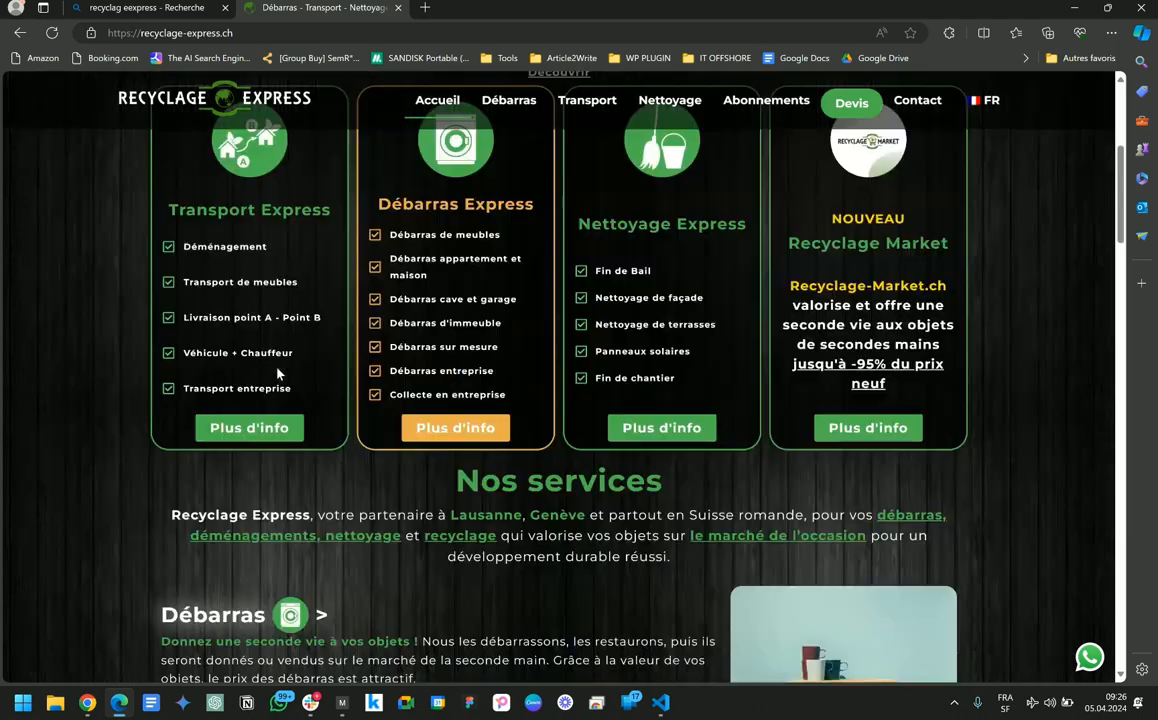
pyautogui.scroll(-15, 277, 373)
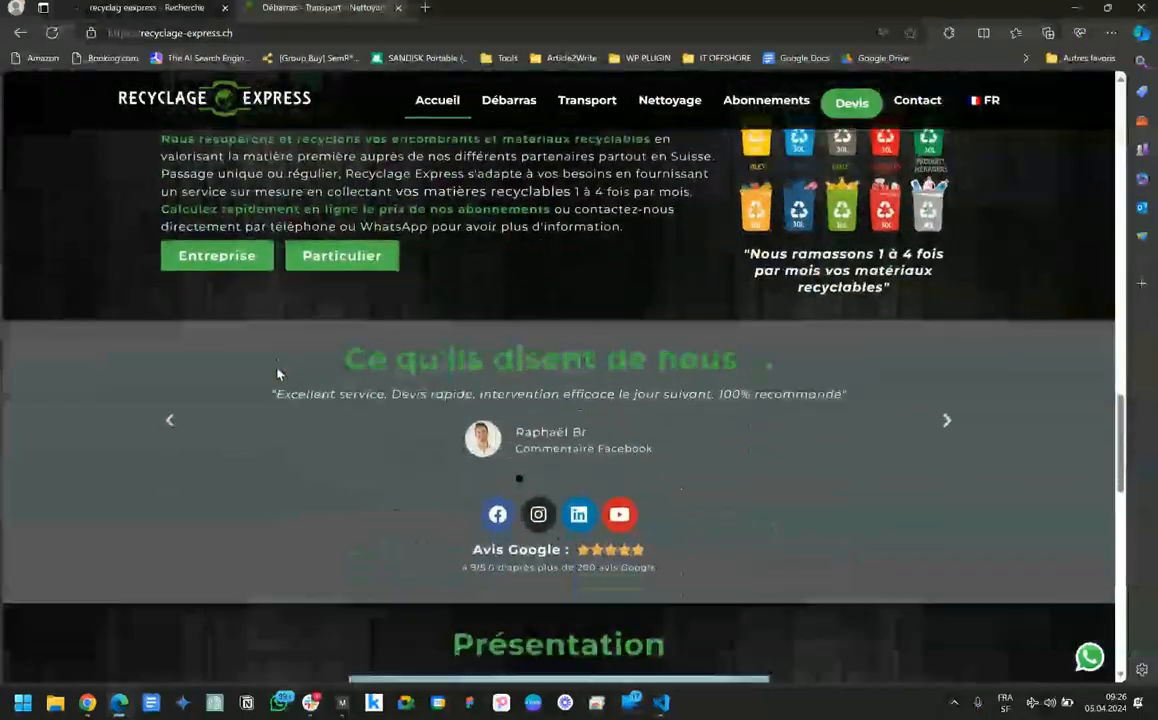
pyautogui.scroll(-12, 278, 374)
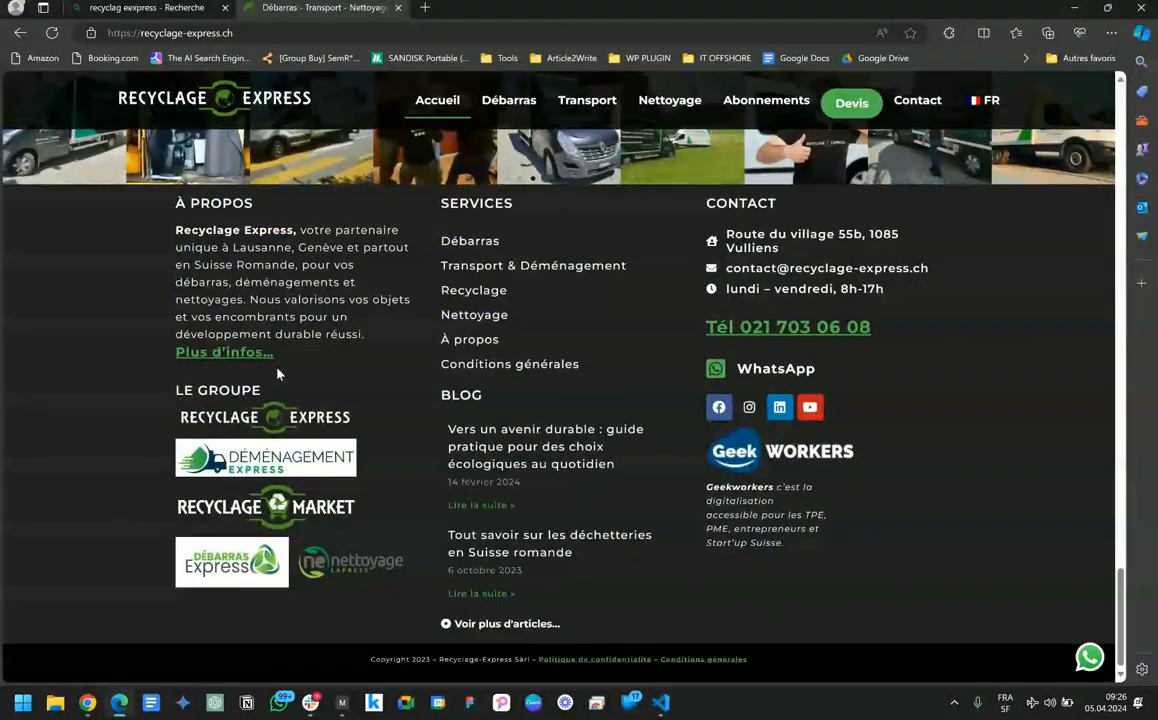
pyautogui.scroll(15, 545, 460)
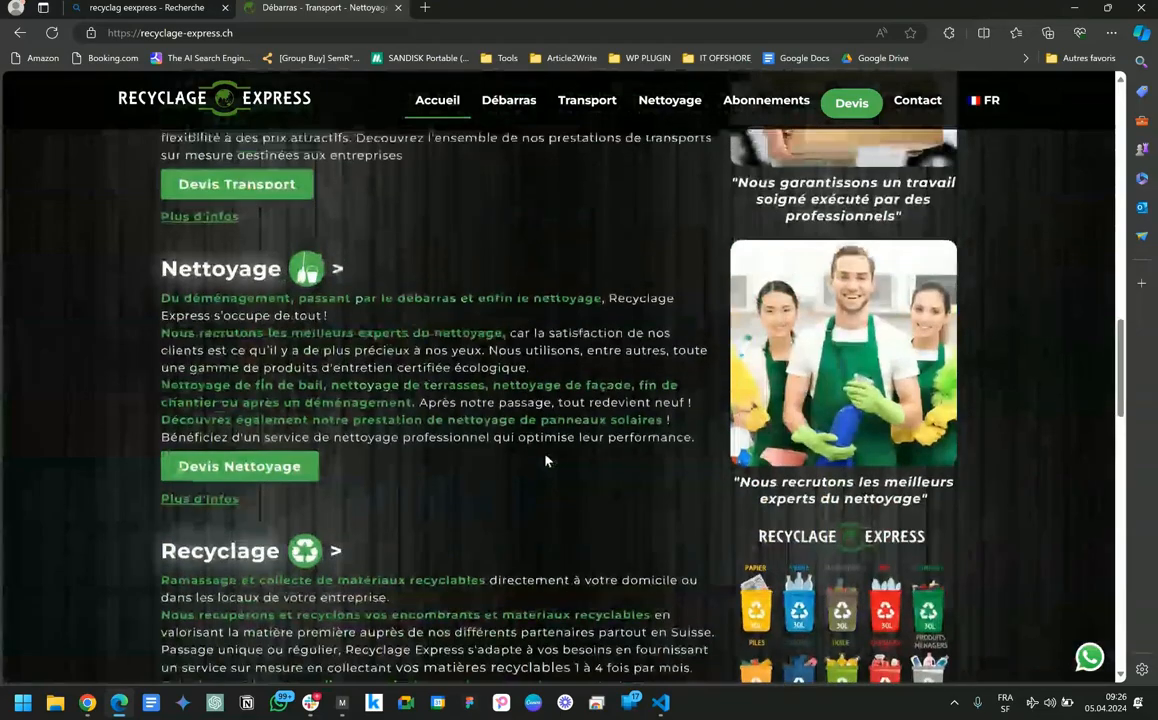
pyautogui.scroll(8, 545, 460)
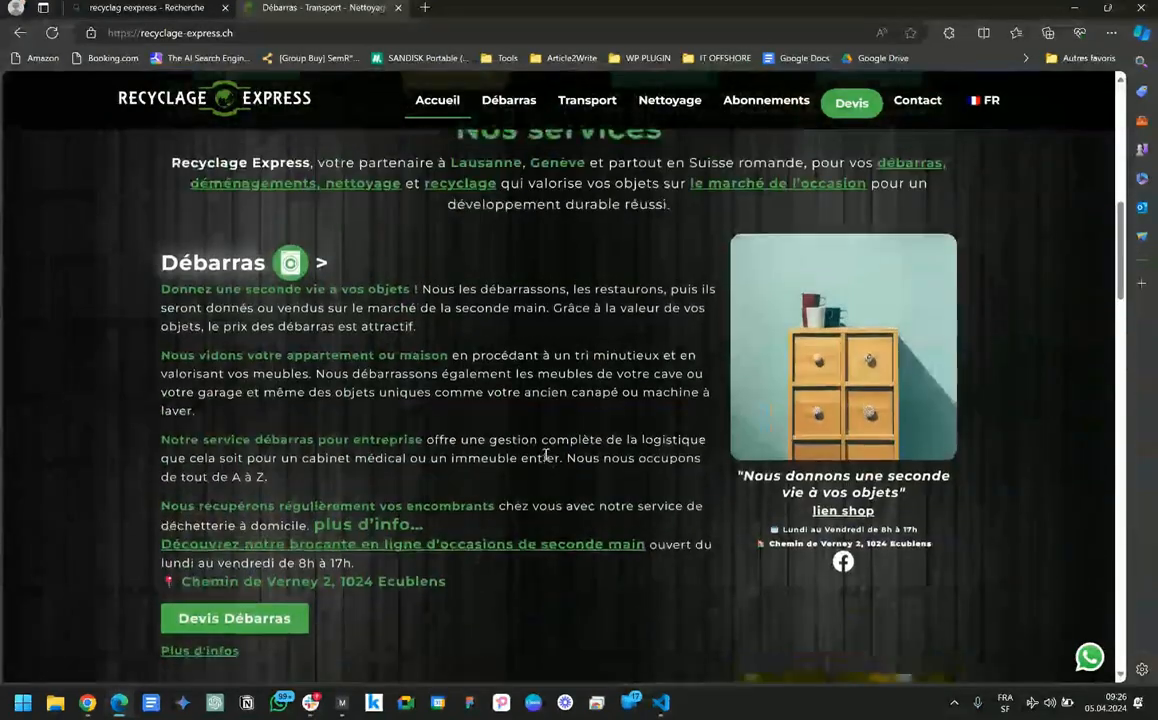
# Open the detail page of the Transport Express service from its card on the home page
pyautogui.scroll(6, 545, 456)
pyautogui.scroll(-2, 305, 370)
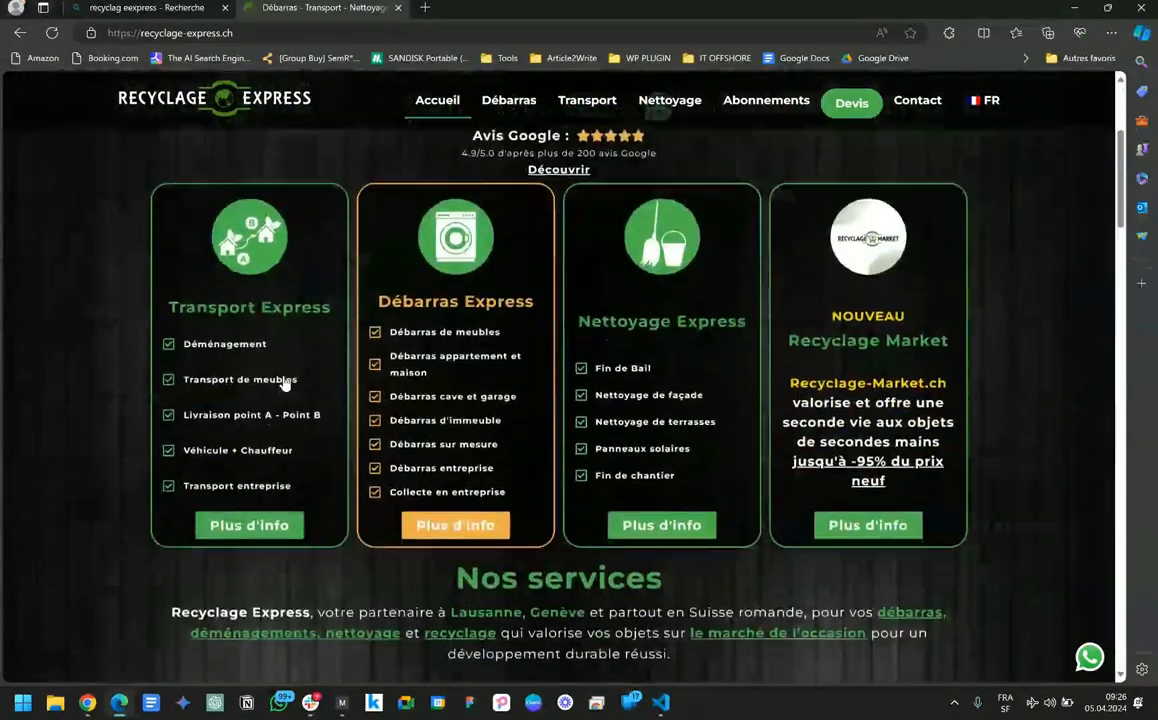
pyautogui.click(245, 514)
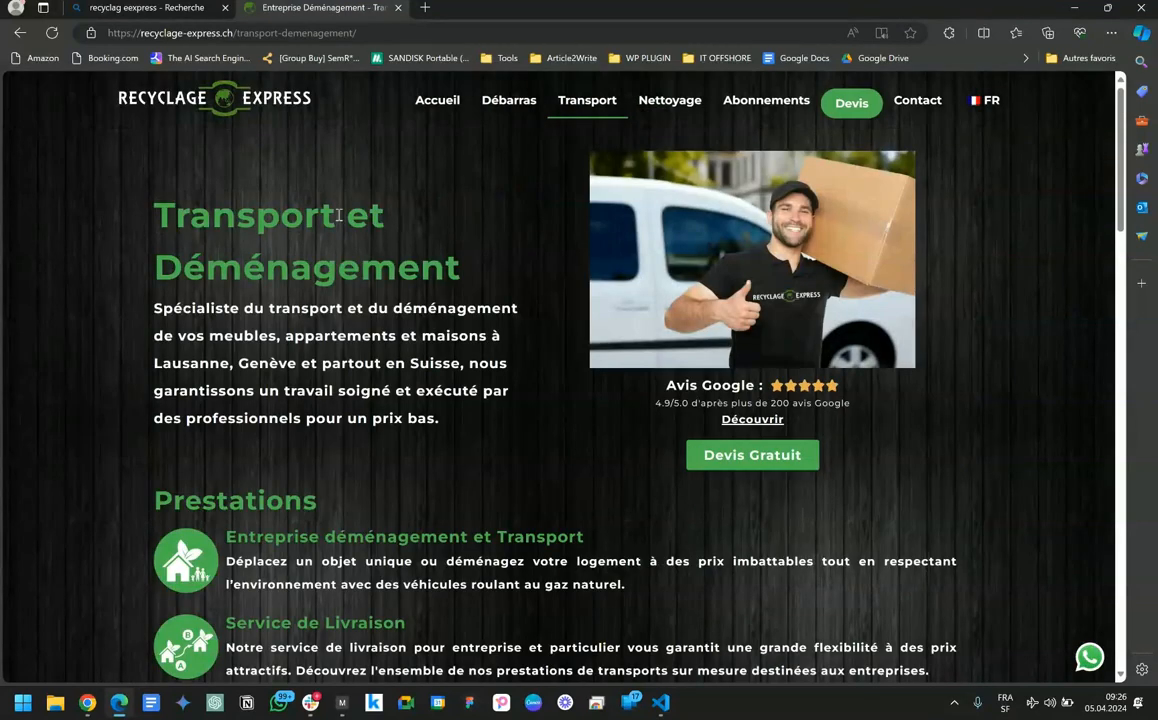